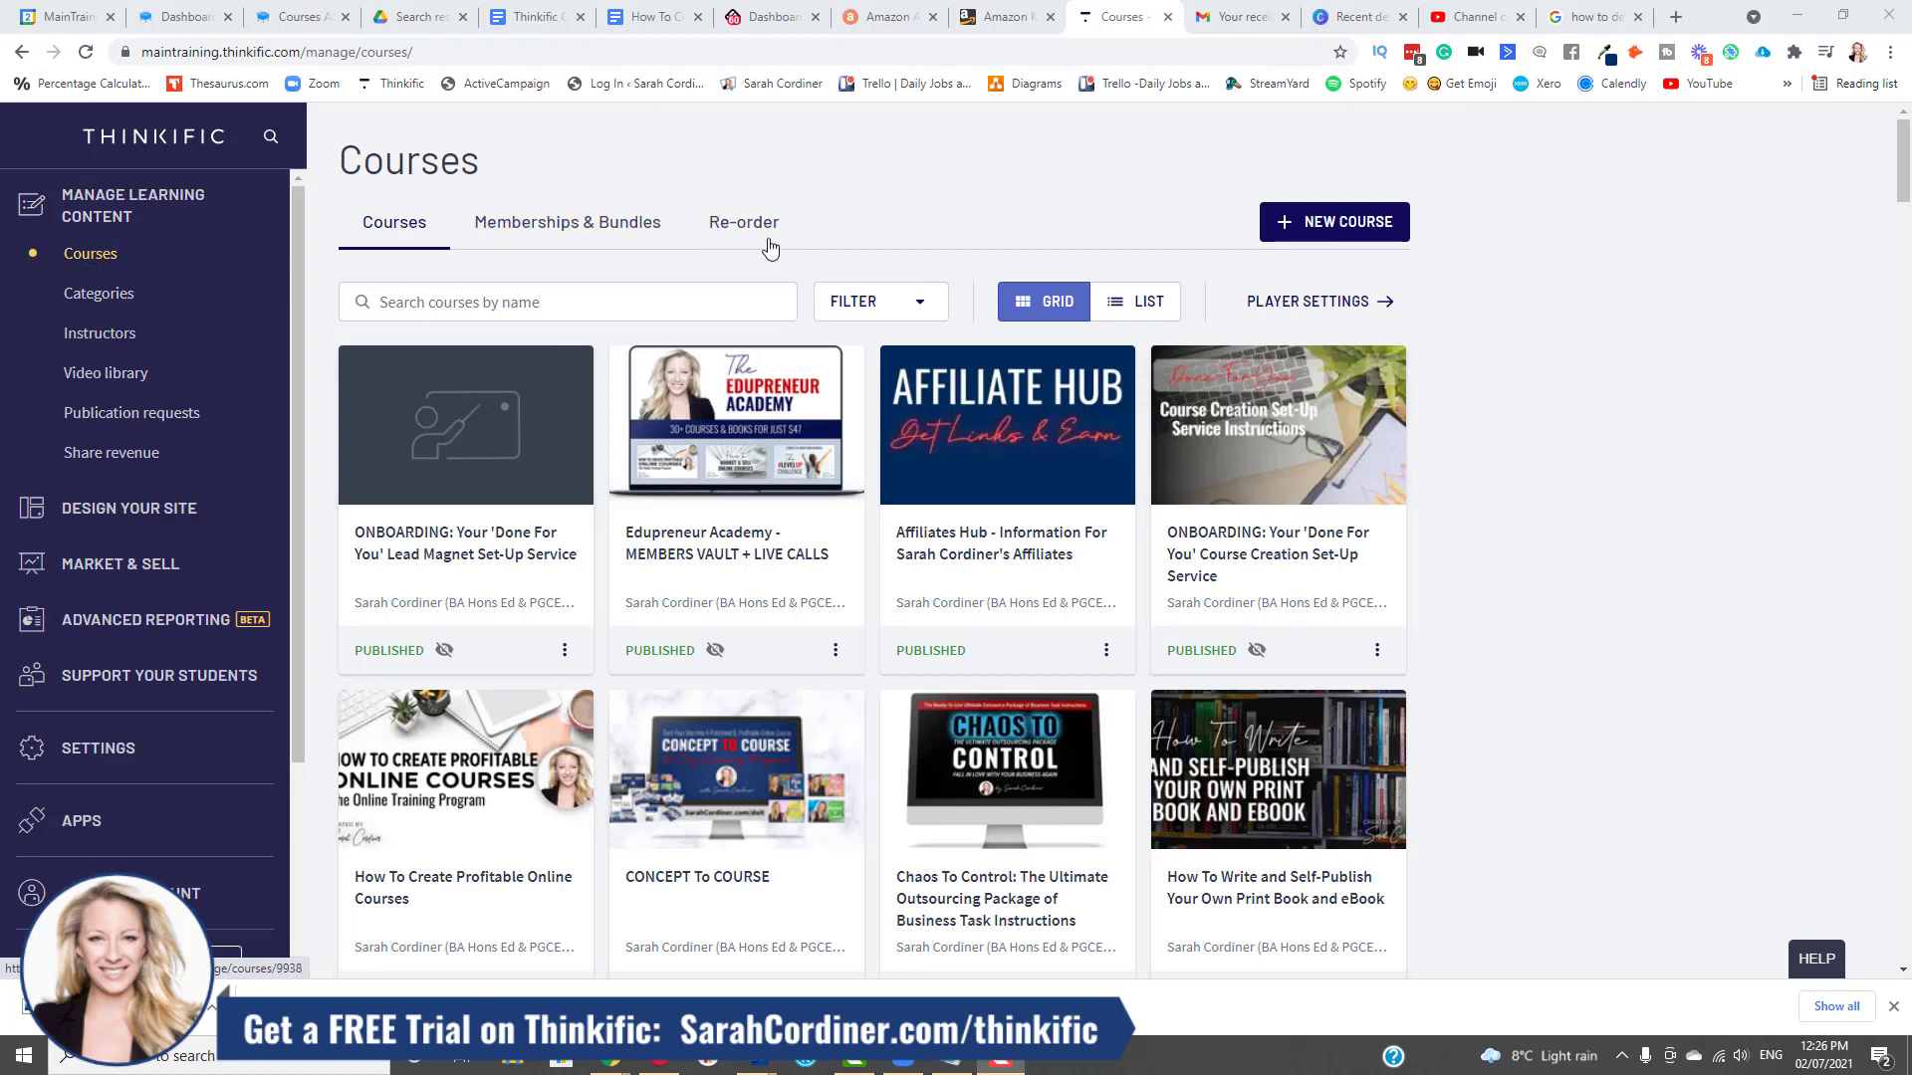
# Open the Edupreneur Academy Membership - Standard bundle and review its course list and basic settings, including the bundle URL
pyautogui.click(578, 224)
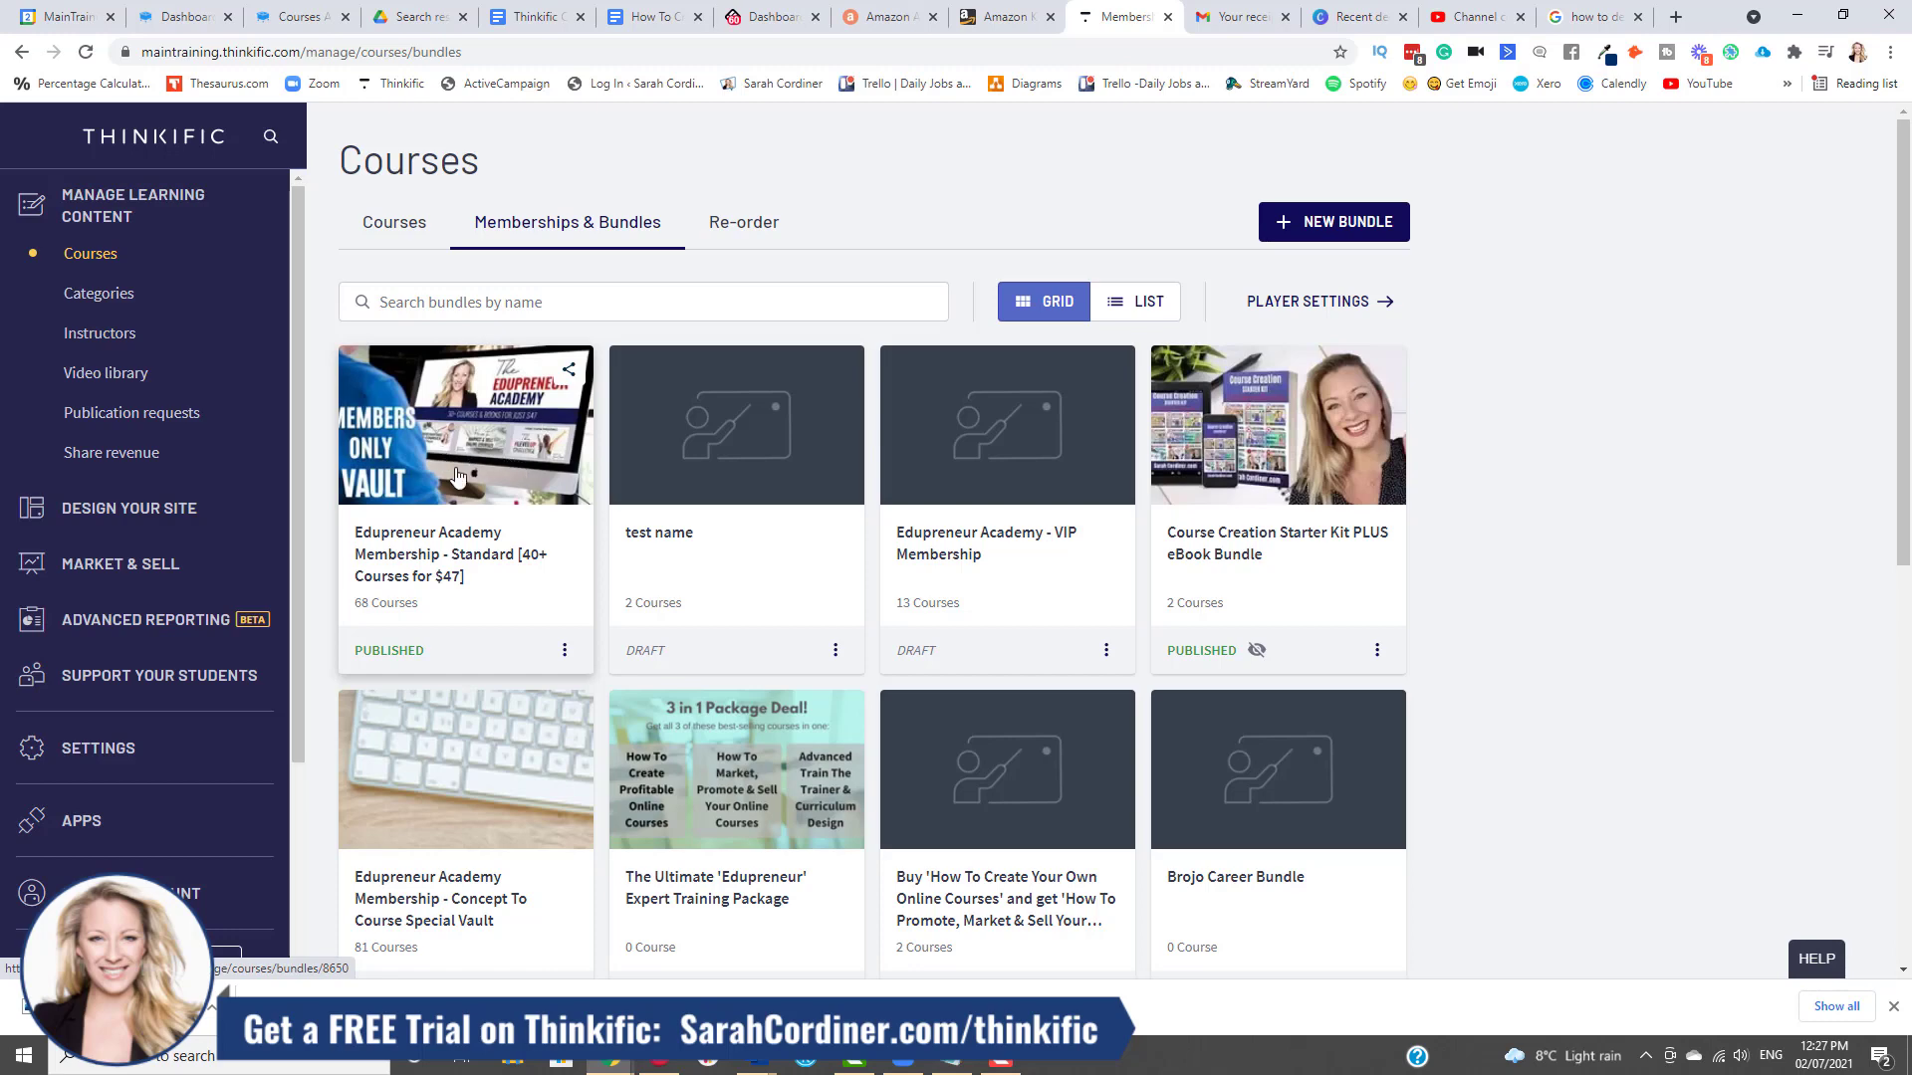
pyautogui.click(430, 488)
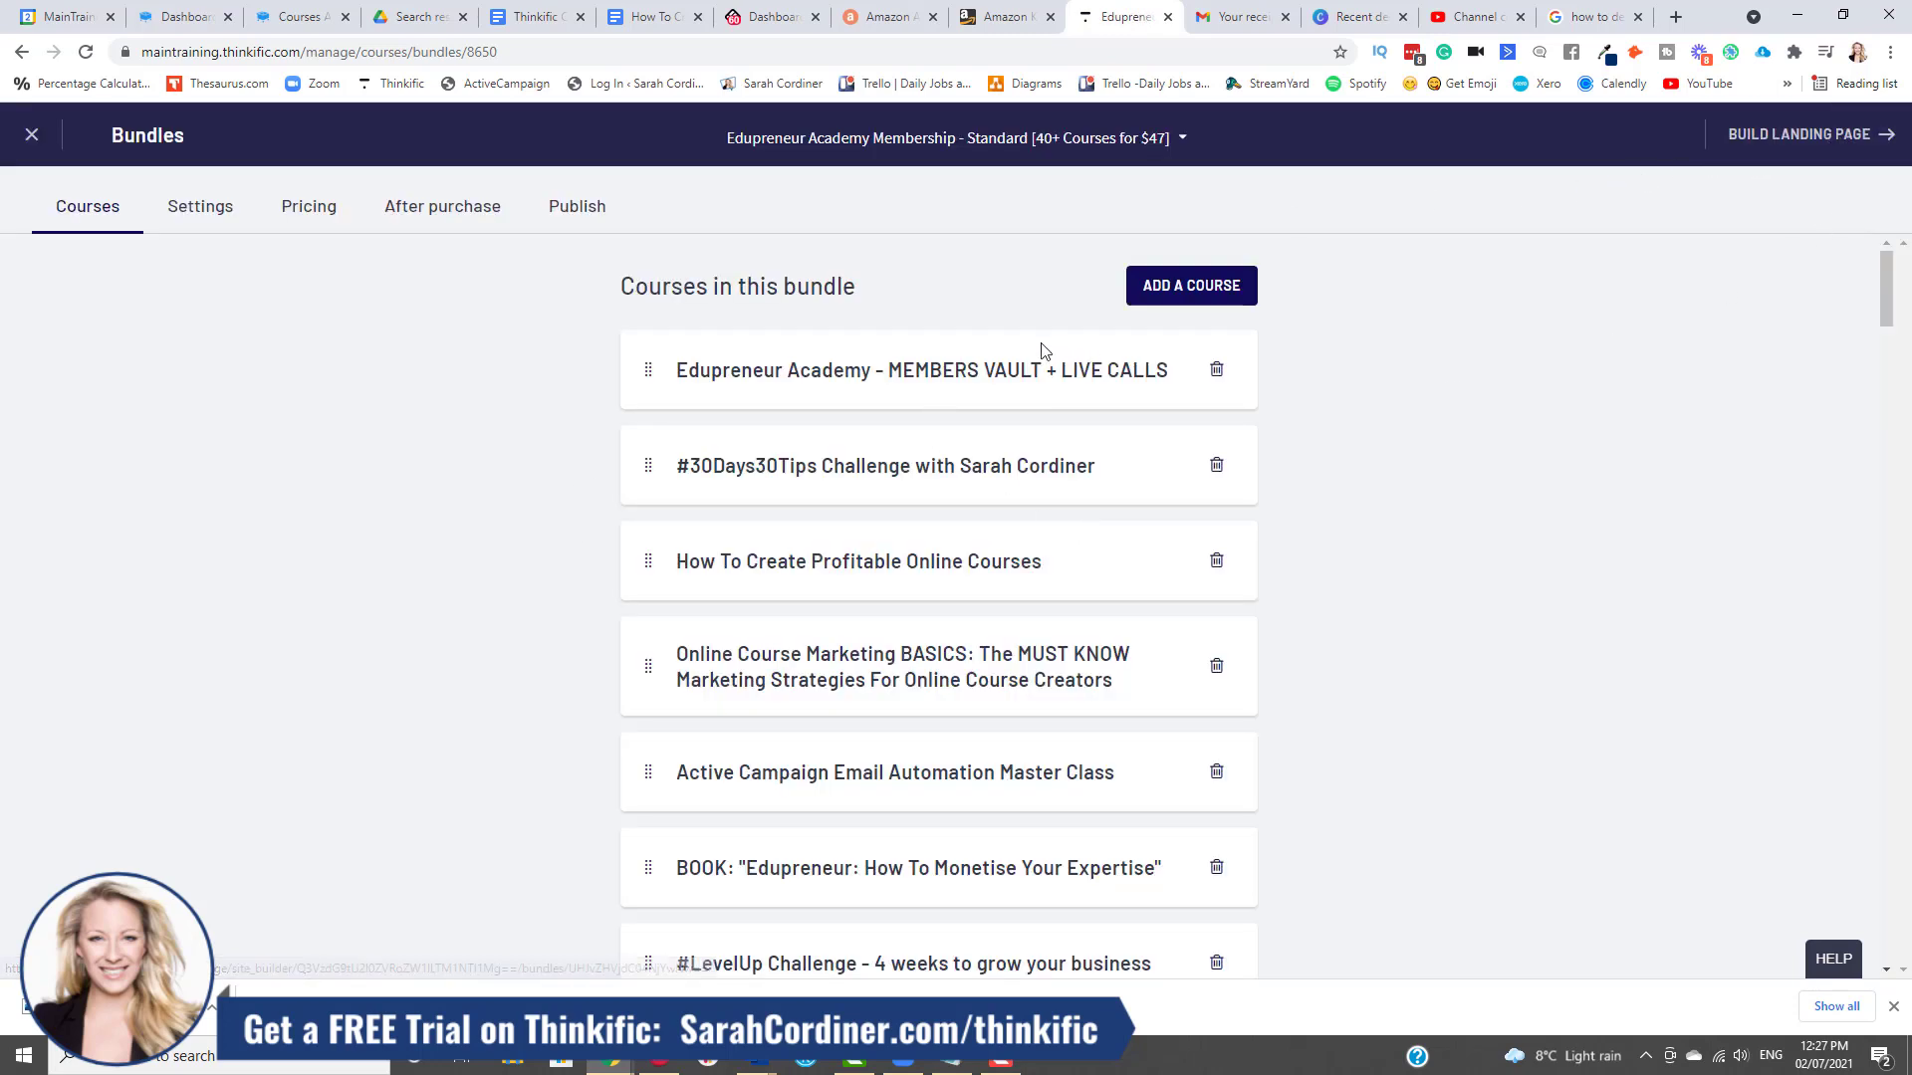
pyautogui.scroll(-1, 992, 419)
pyautogui.scroll(-20, 992, 416)
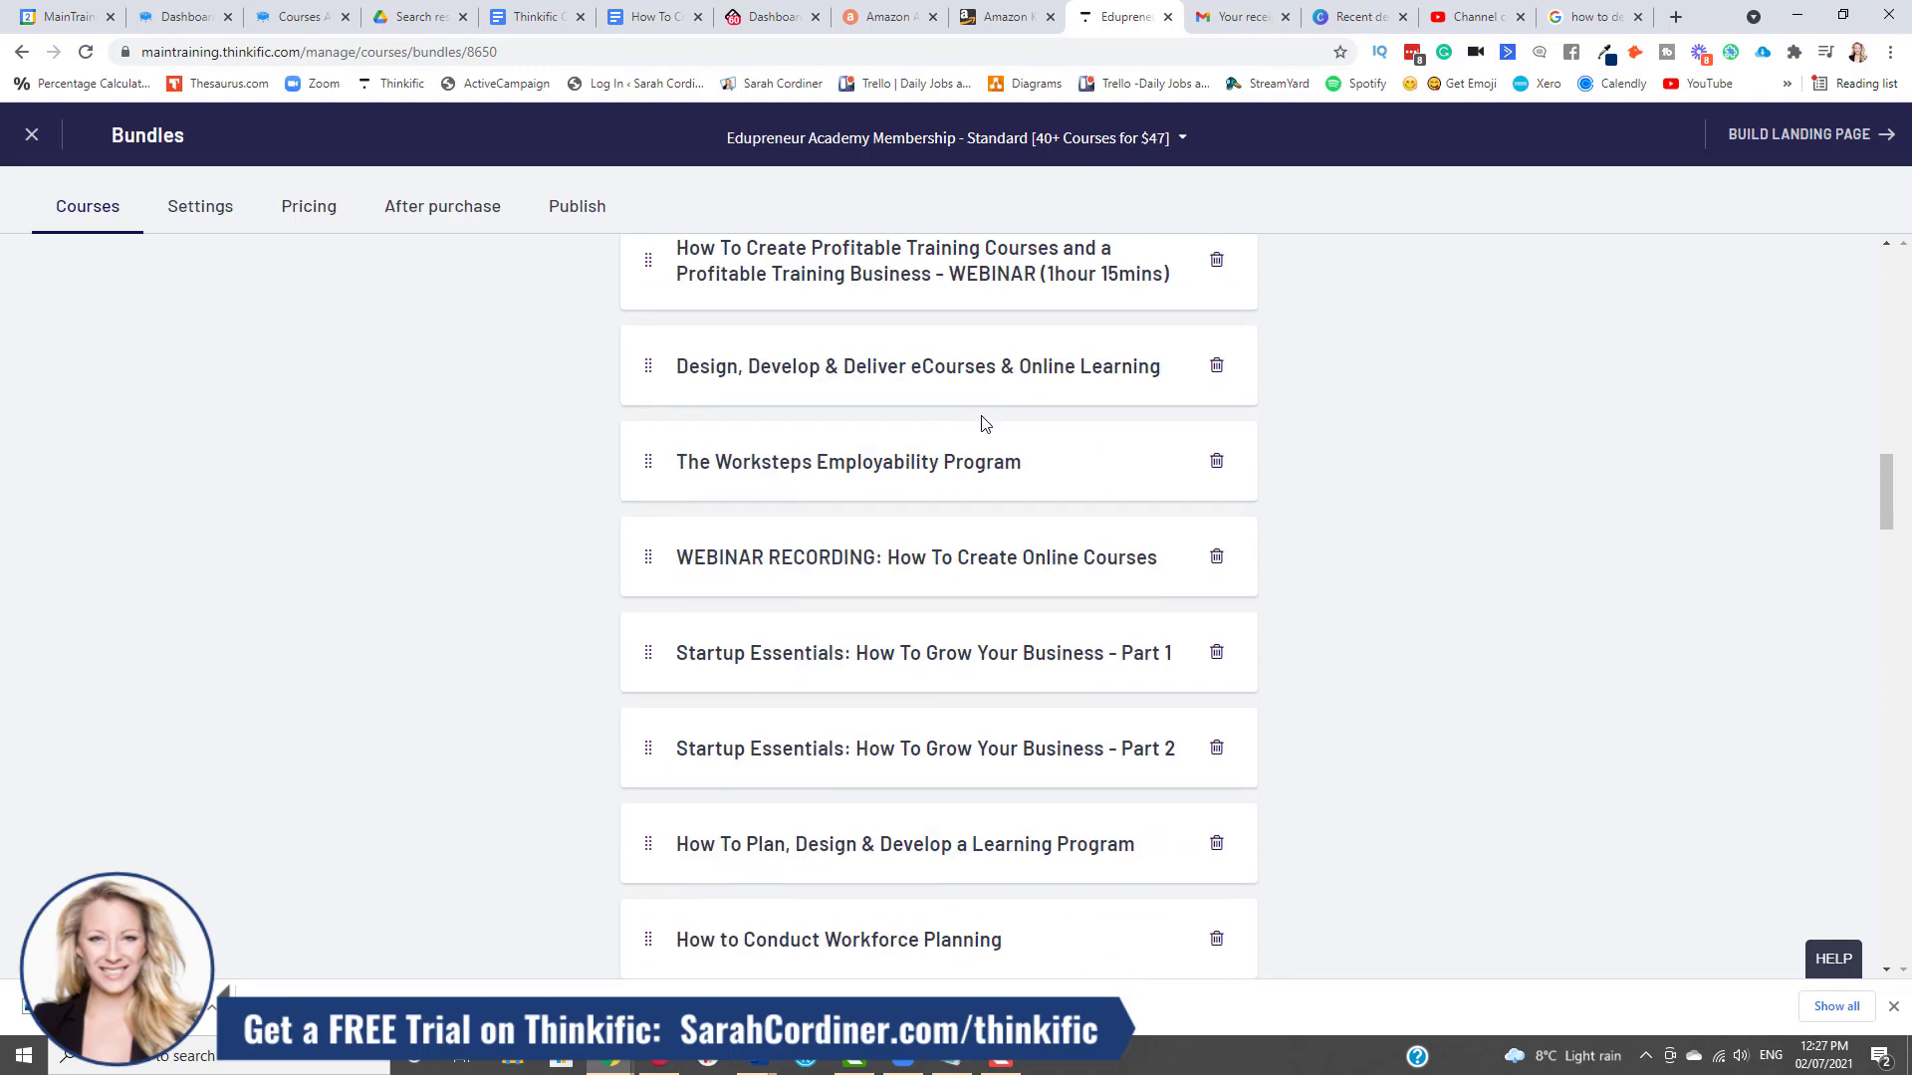
pyautogui.scroll(20, 982, 415)
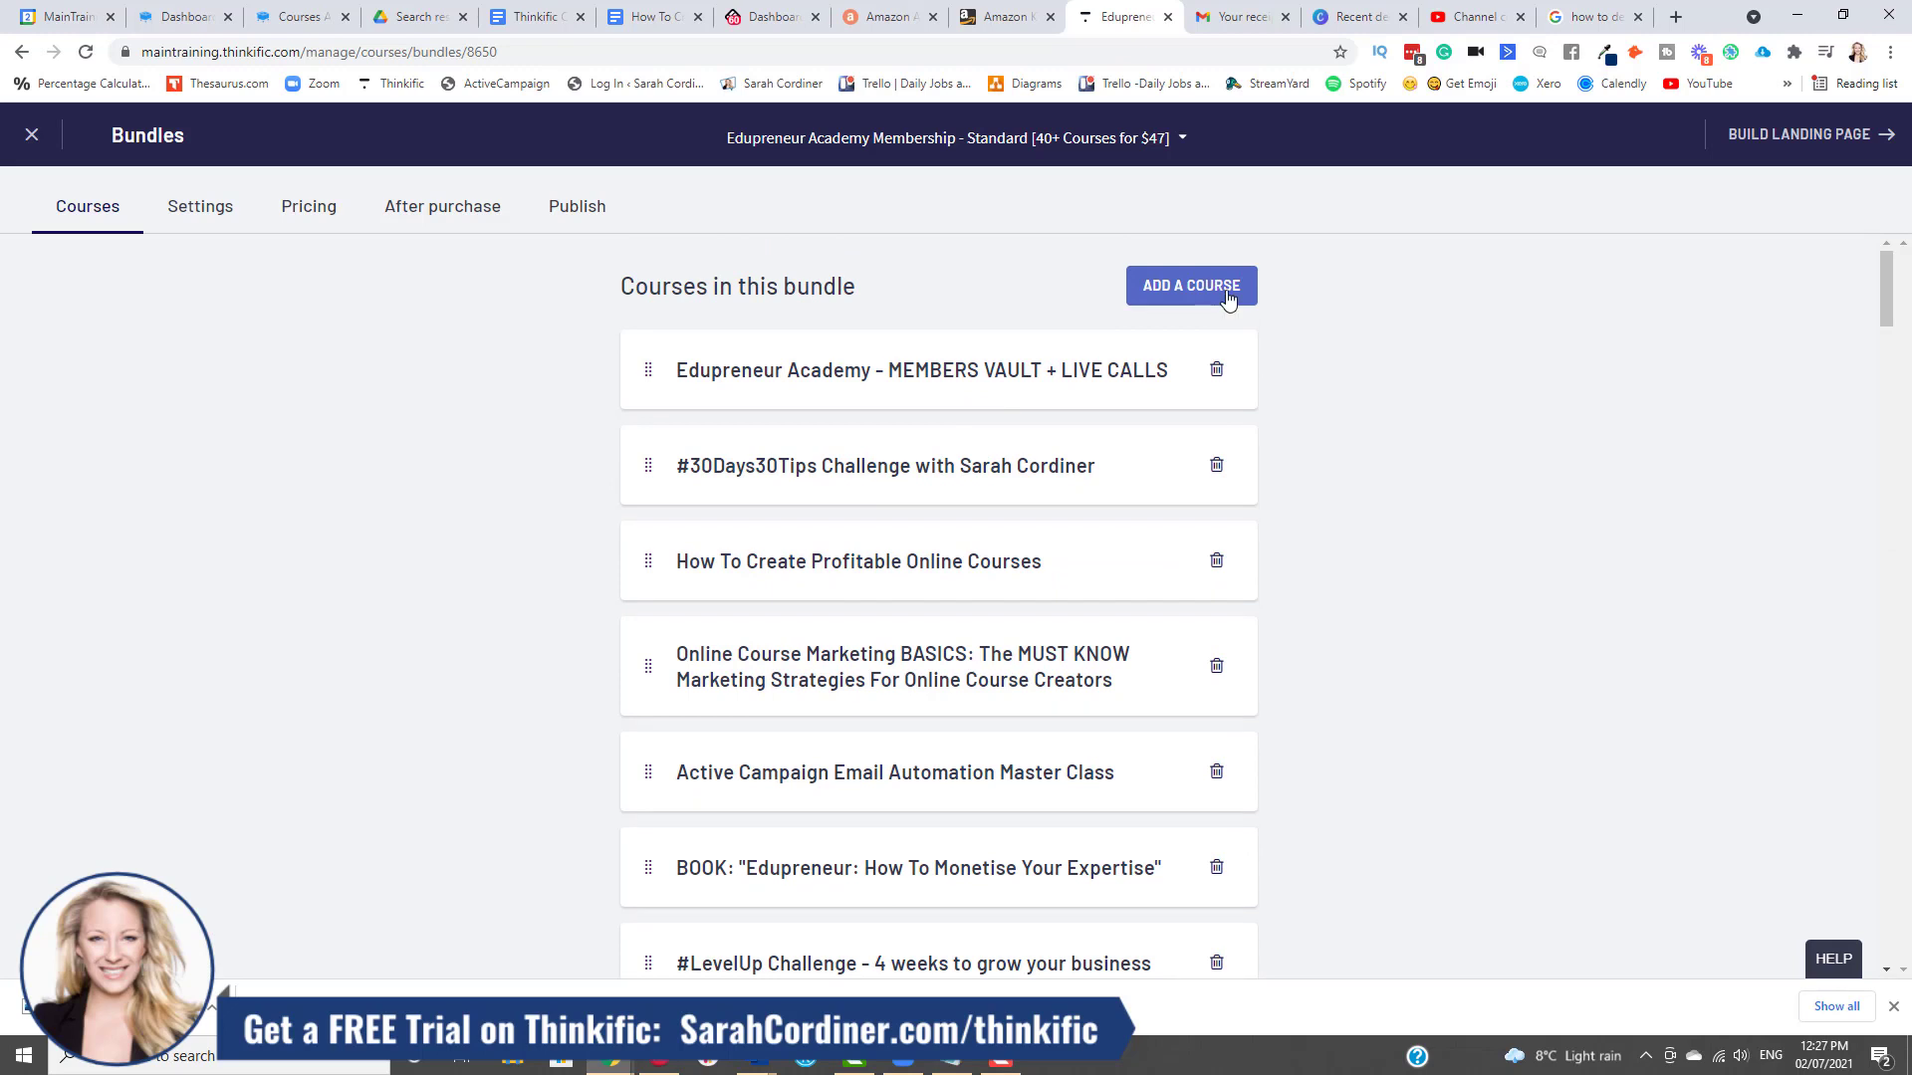
pyautogui.click(192, 221)
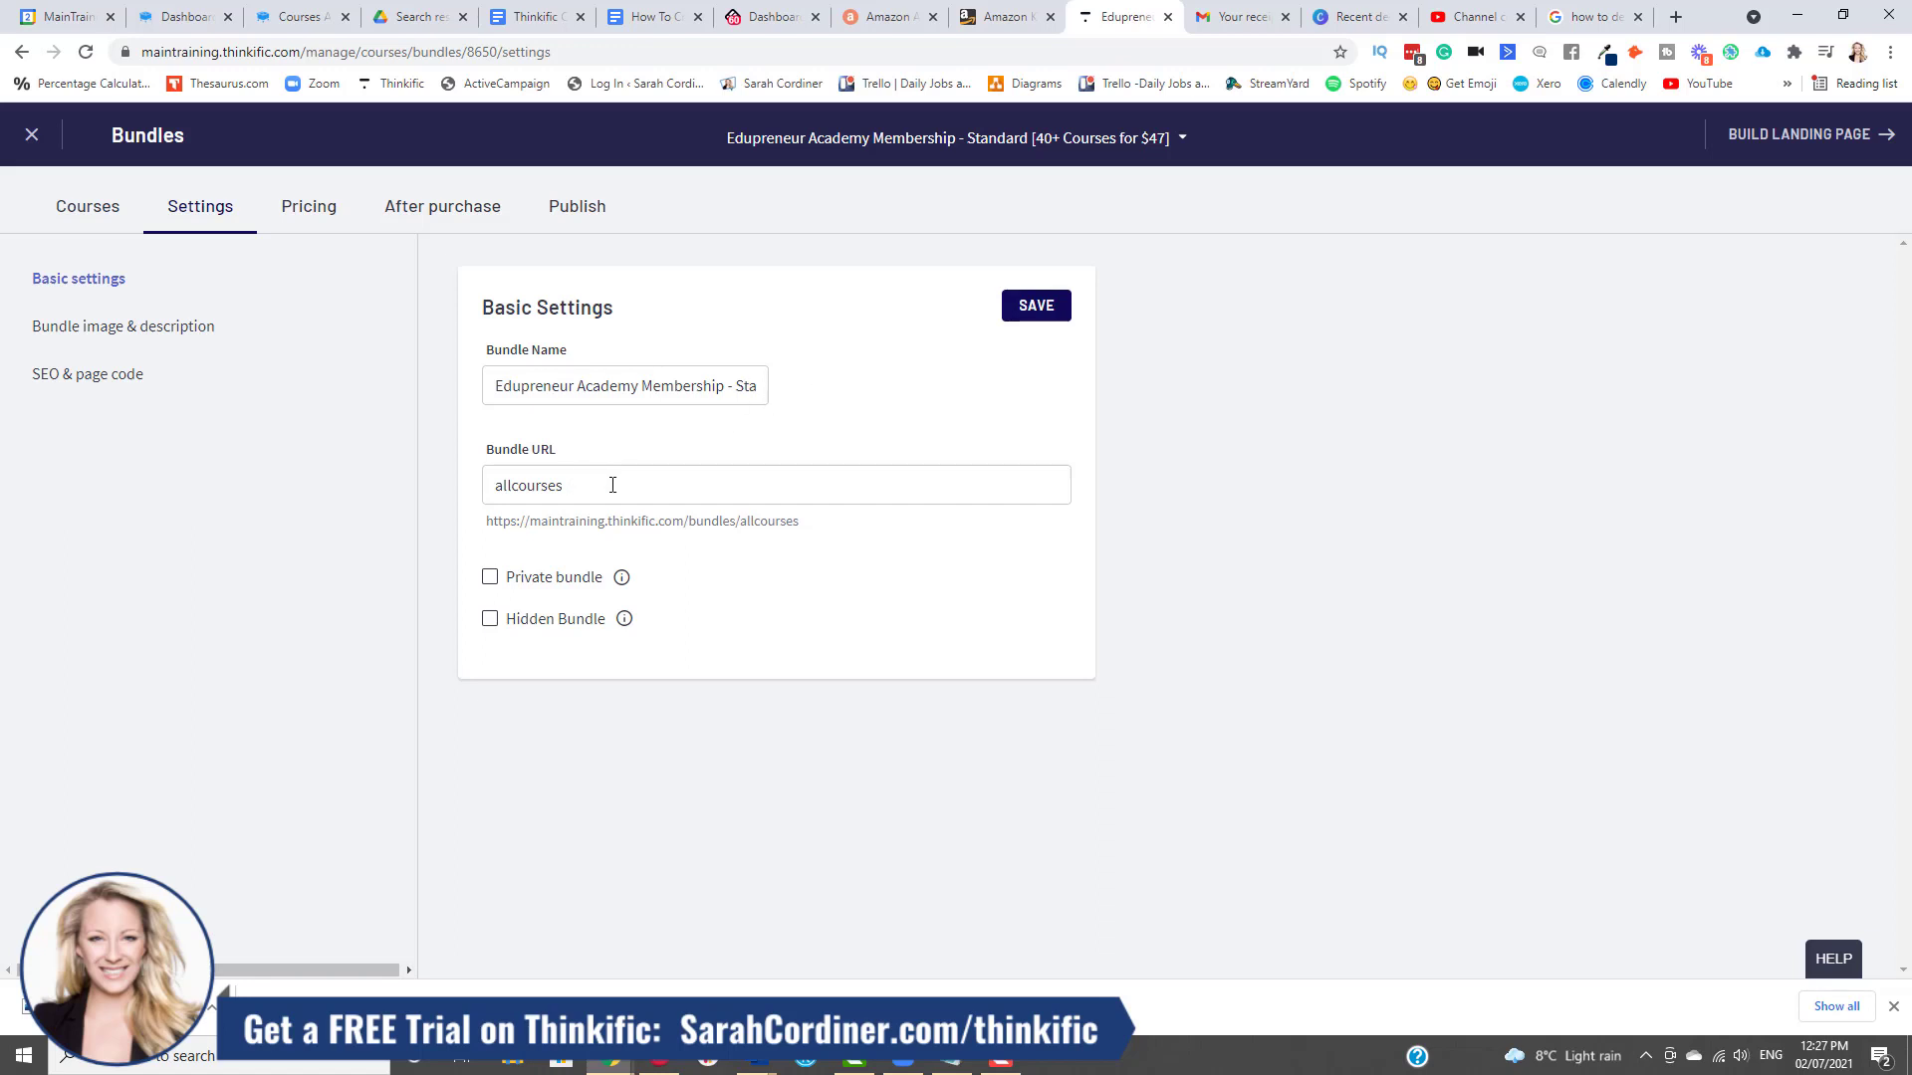
pyautogui.moveTo(797, 521); pyautogui.dragTo(484, 526)
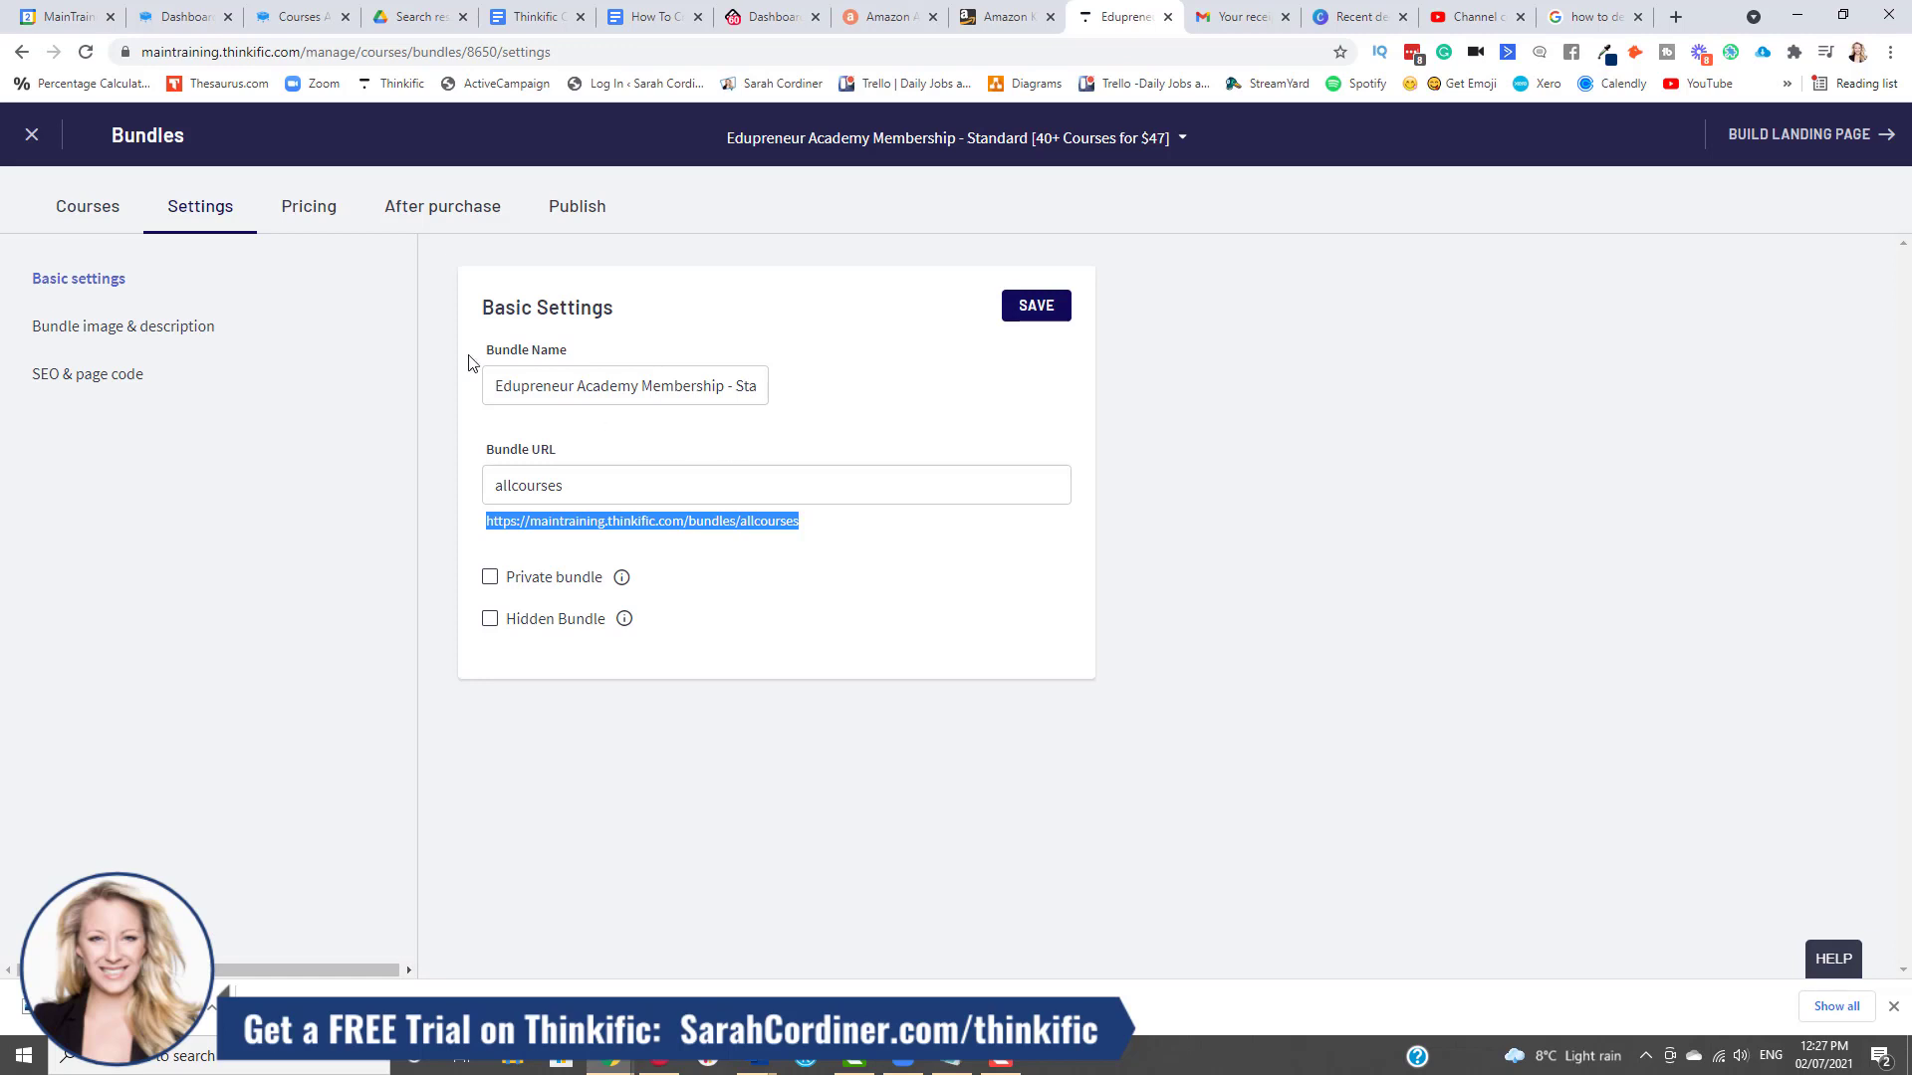
# Review the bundle's primary and additional pricing and its publish status, and return to the bundles overview
pyautogui.click(319, 221)
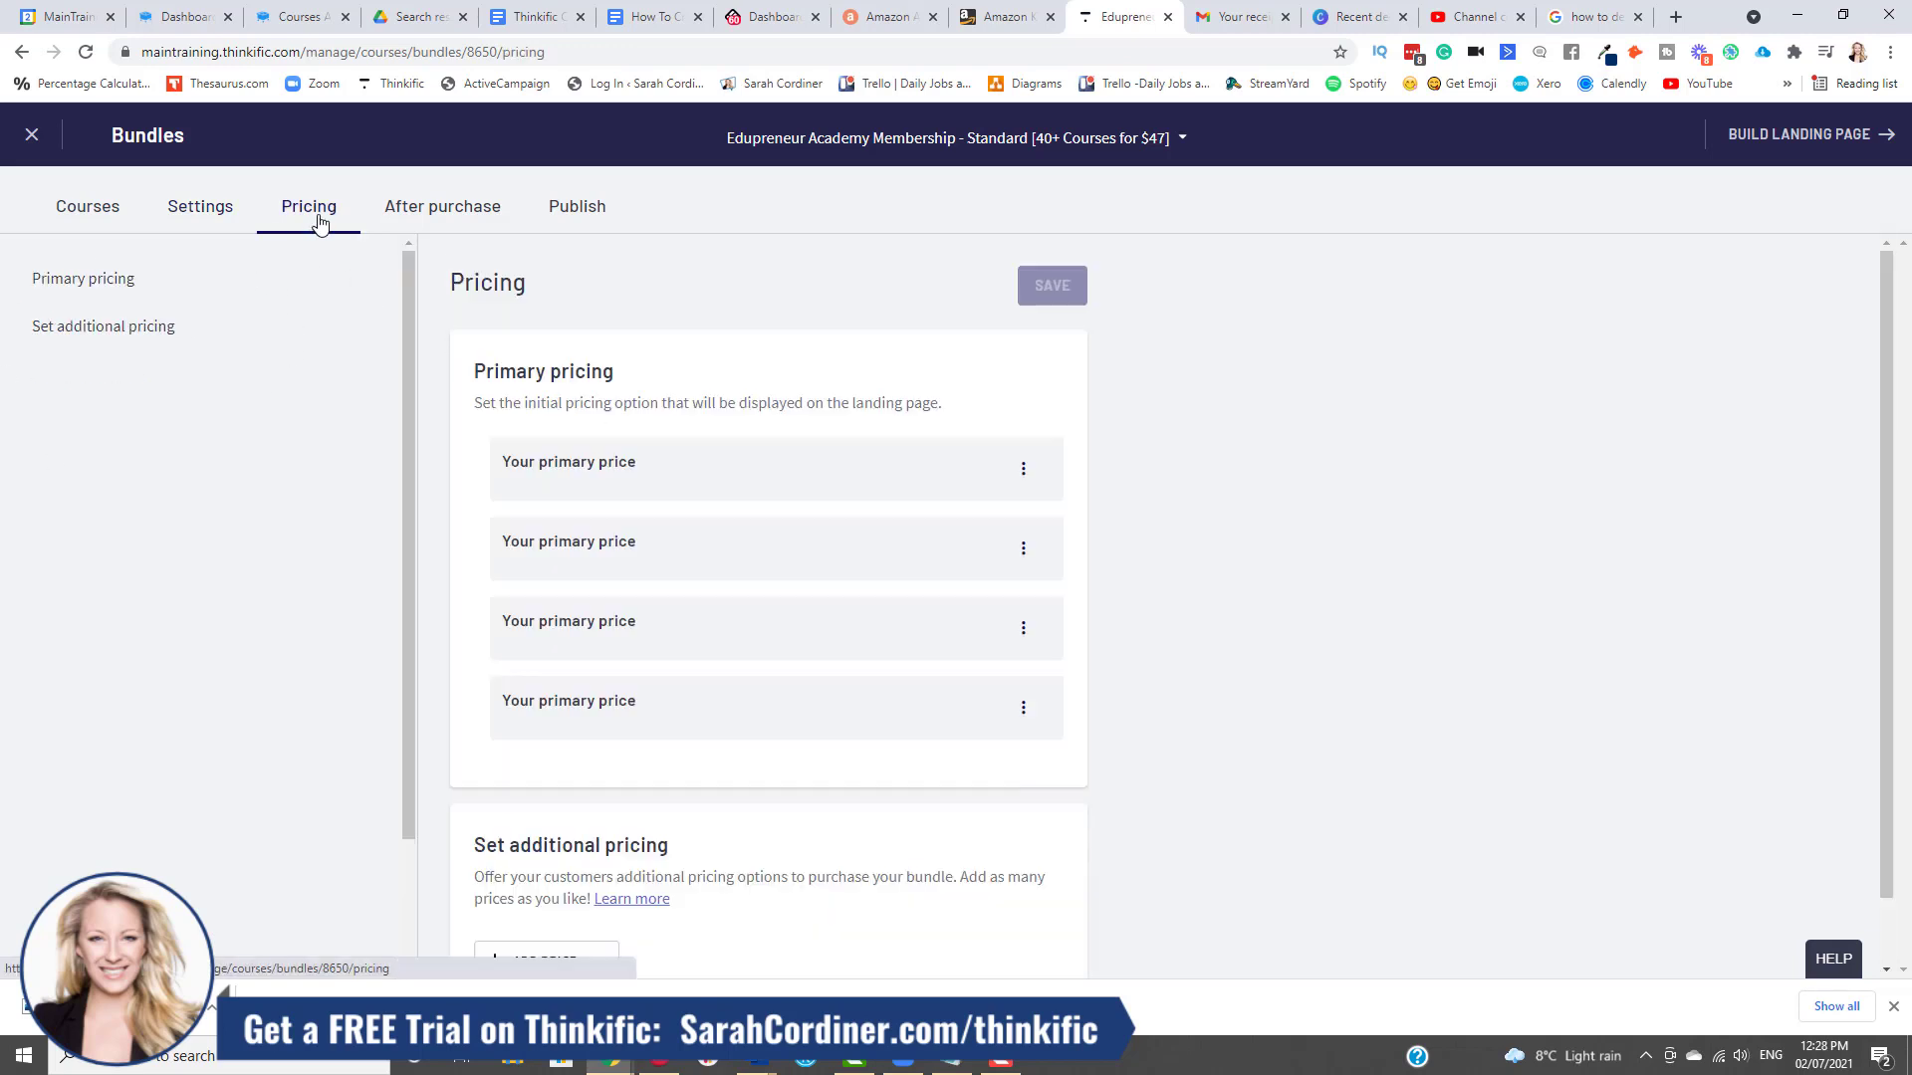
pyautogui.scroll(-1, 508, 543)
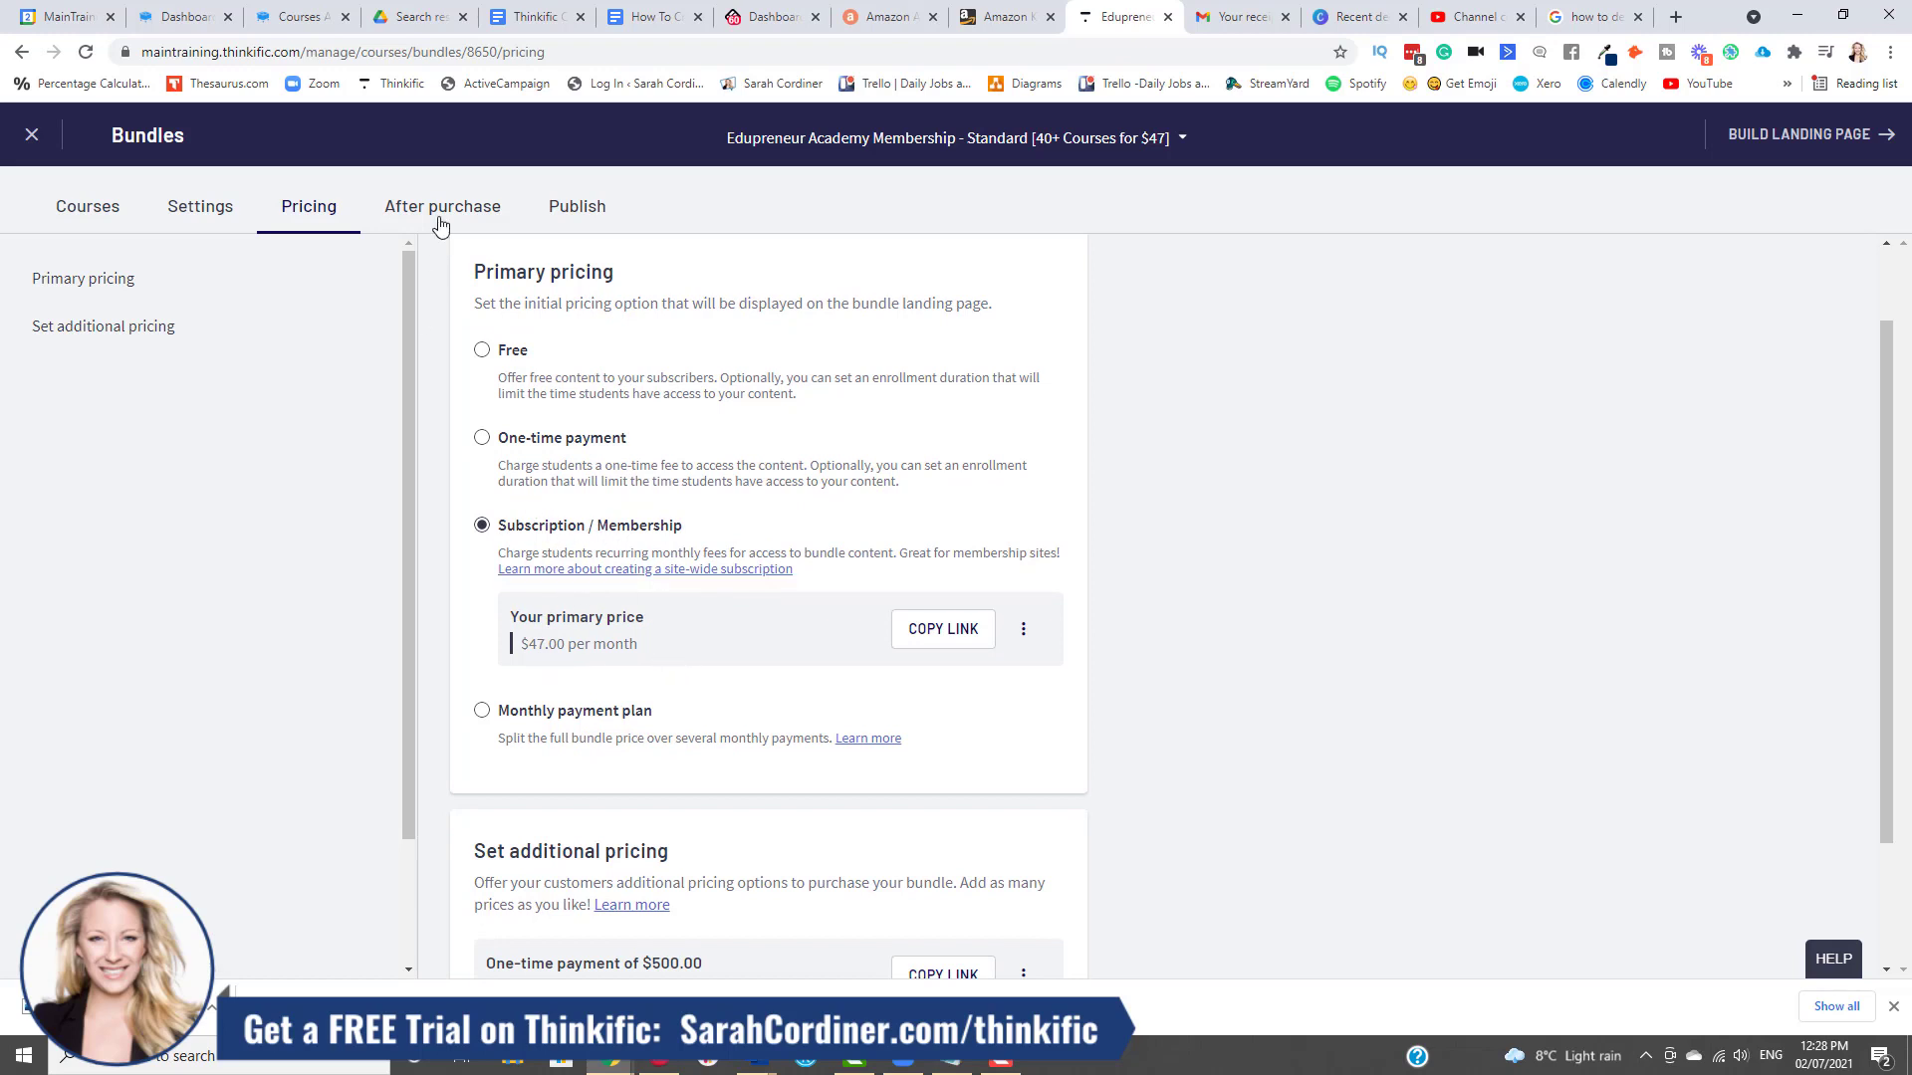
pyautogui.scroll(-2, 704, 683)
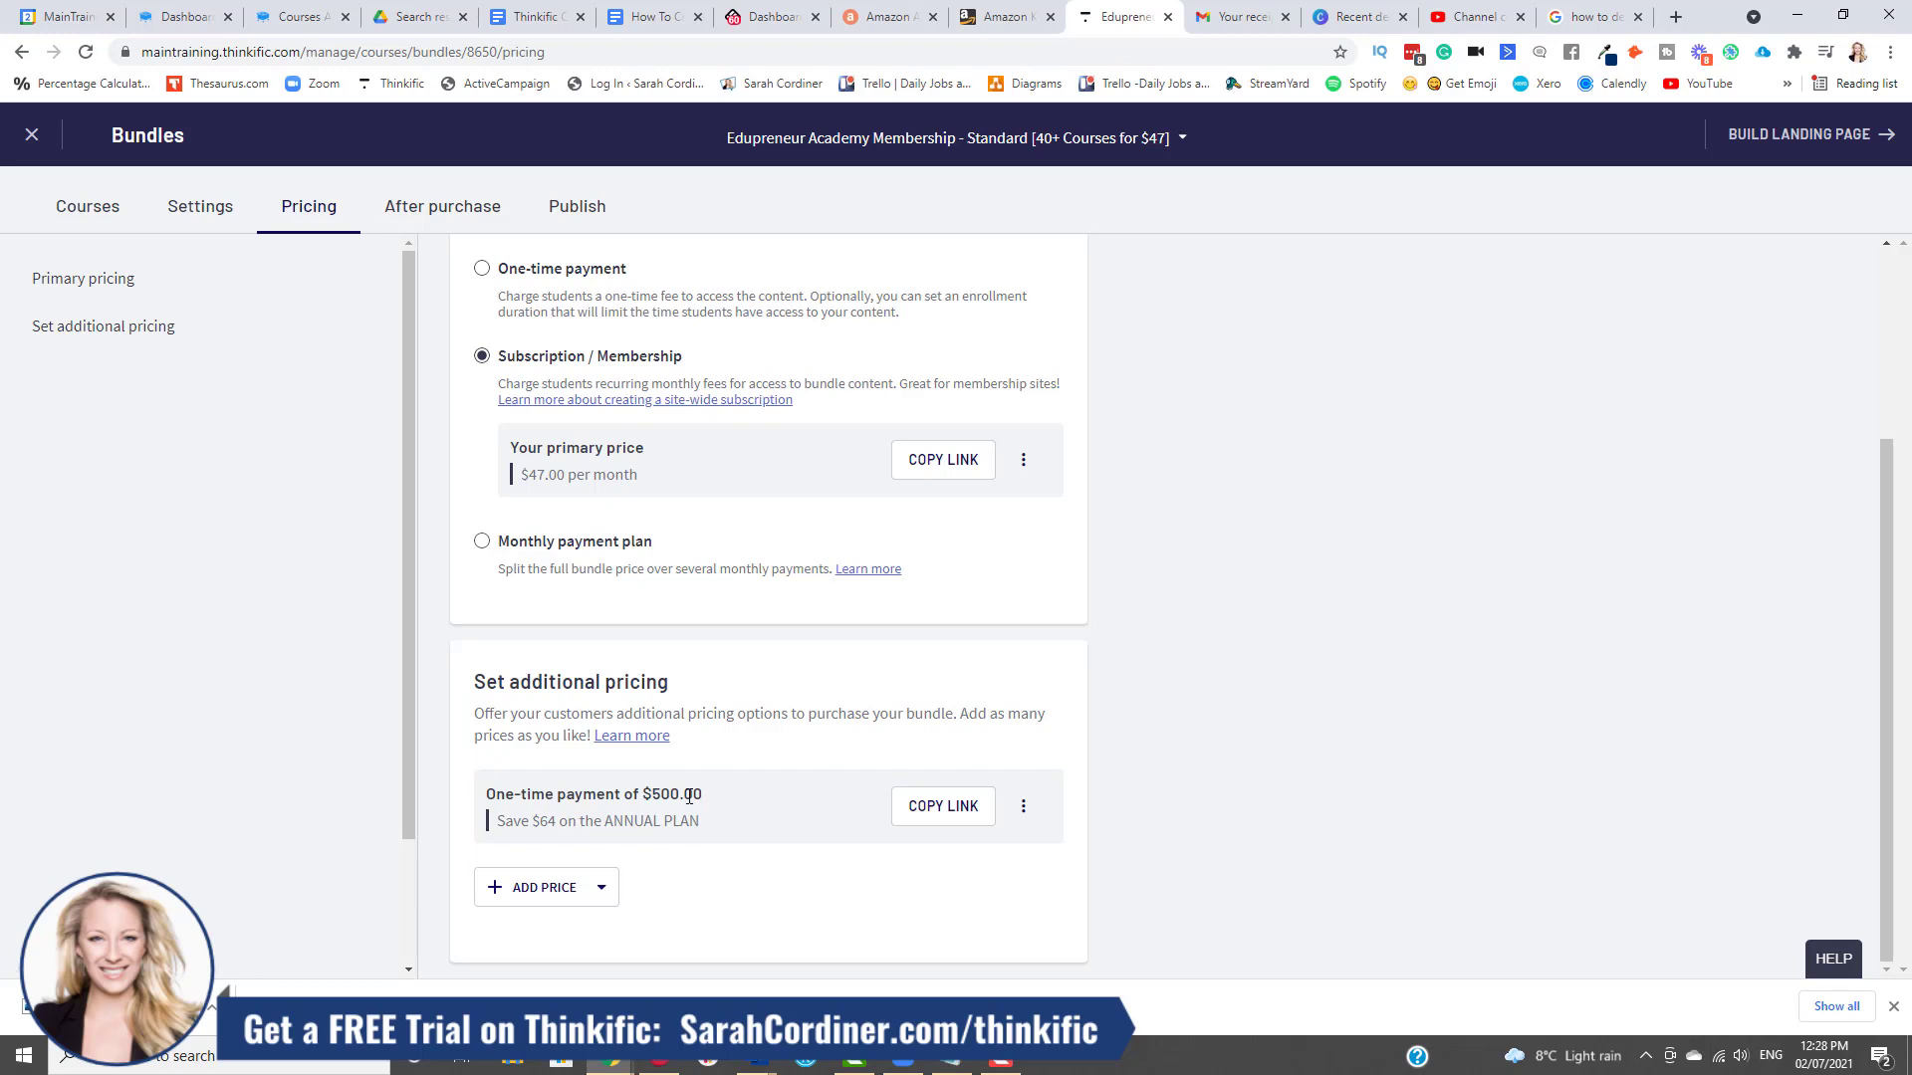
pyautogui.moveTo(689, 797); pyautogui.dragTo(489, 796)
pyautogui.click(721, 774)
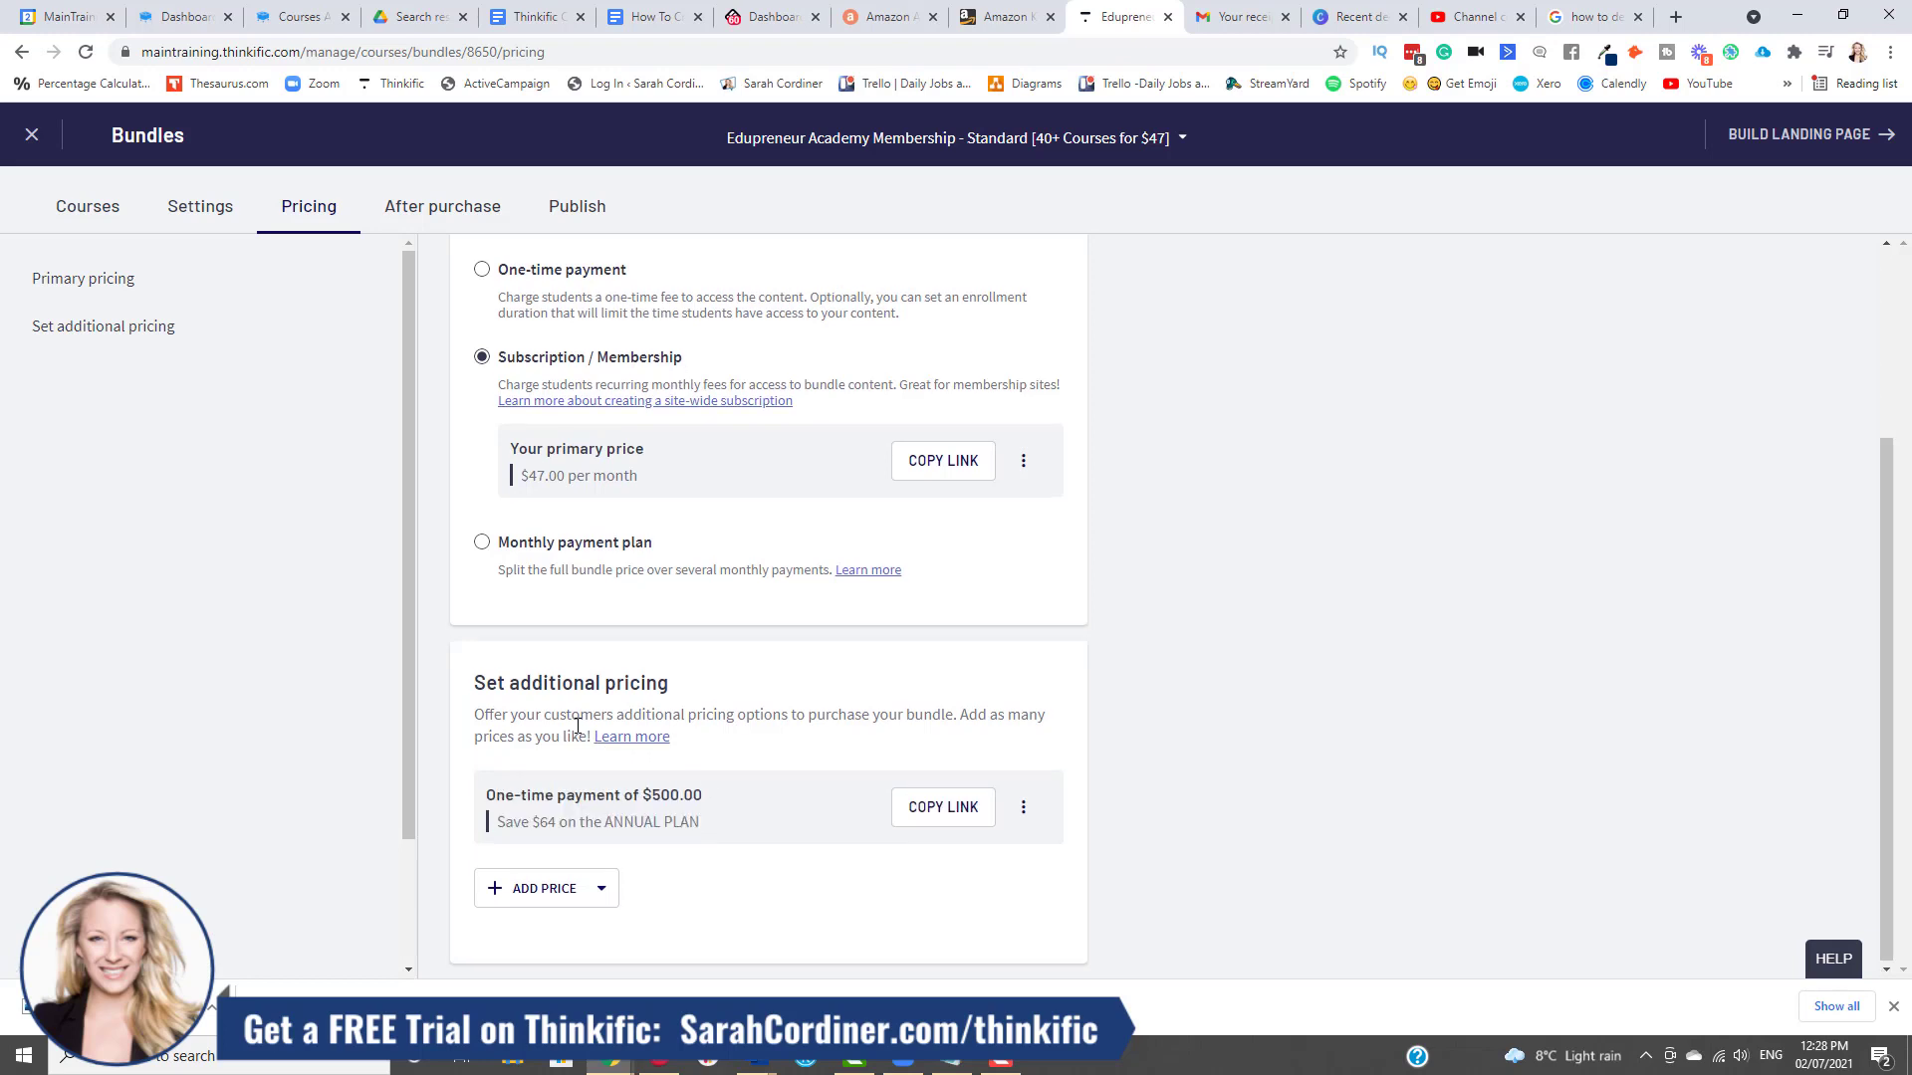
pyautogui.scroll(2, 608, 742)
pyautogui.click(569, 205)
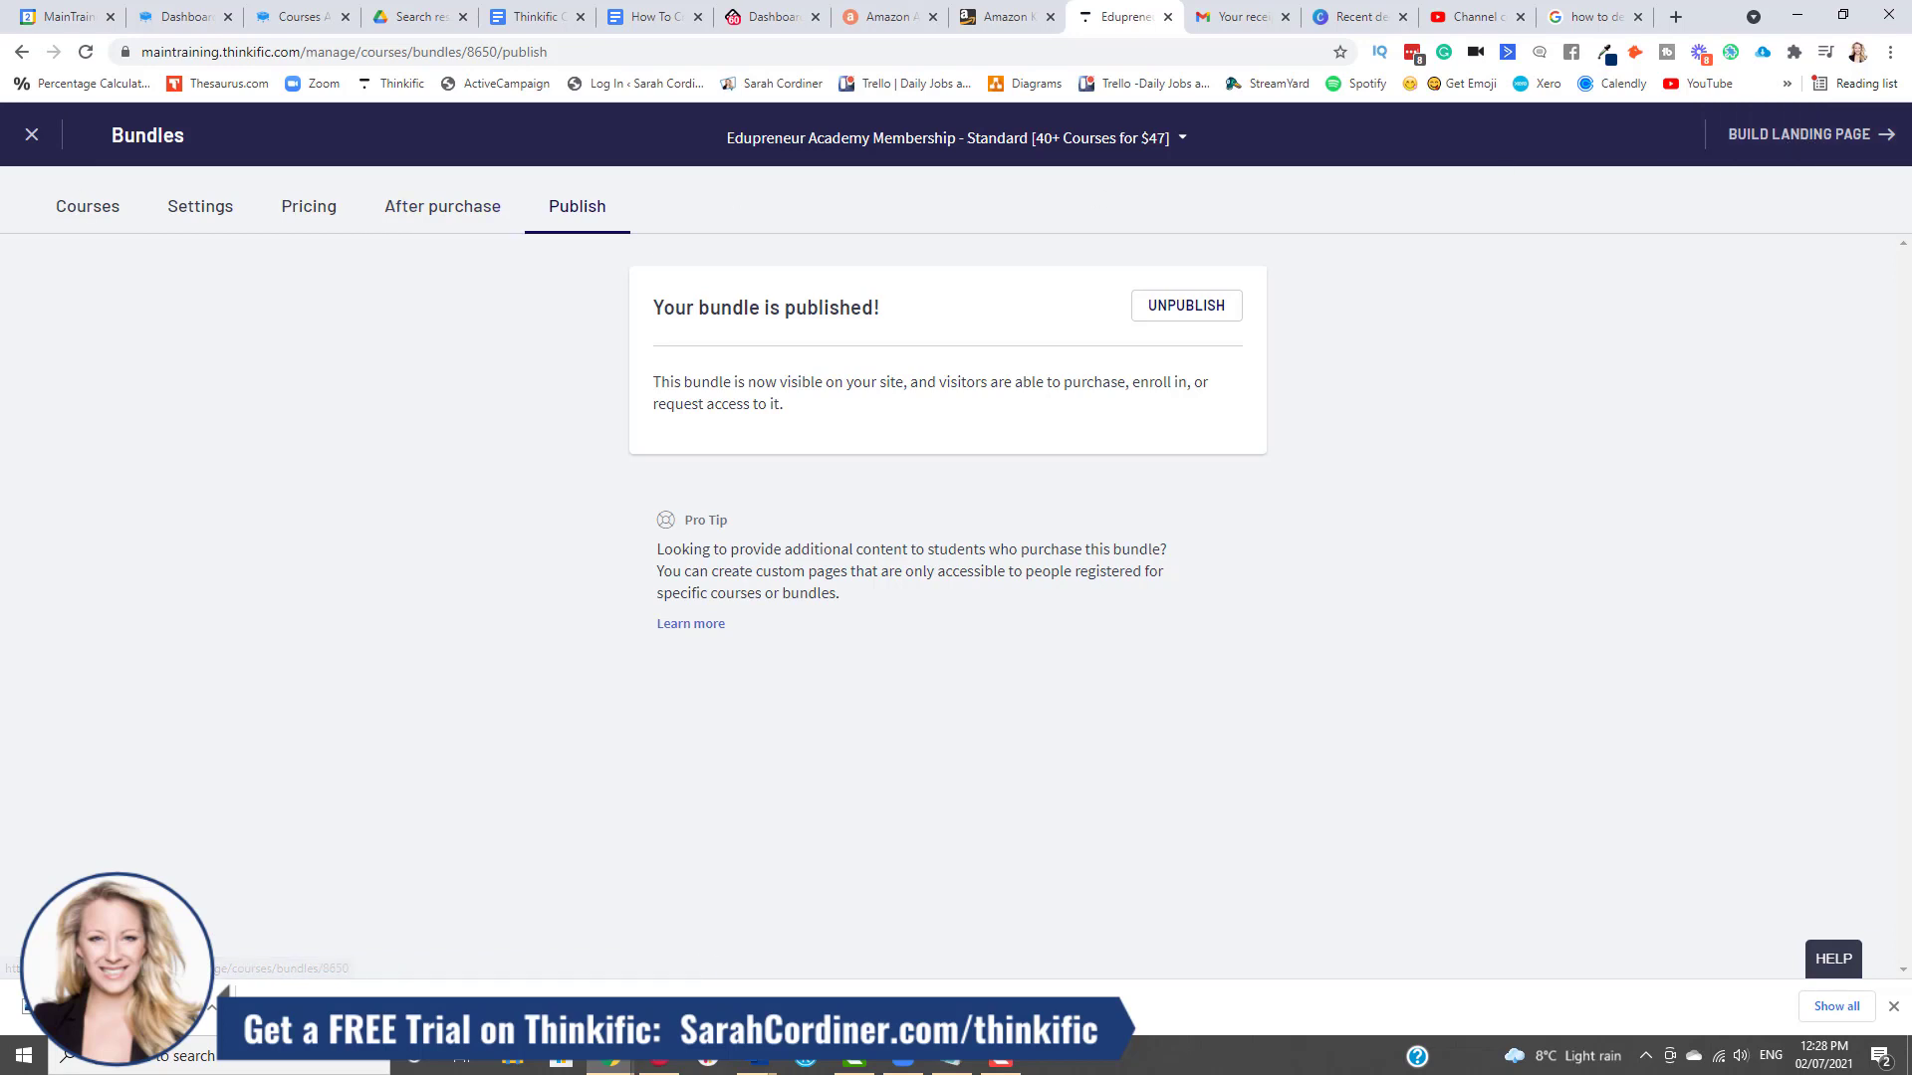
pyautogui.click(32, 134)
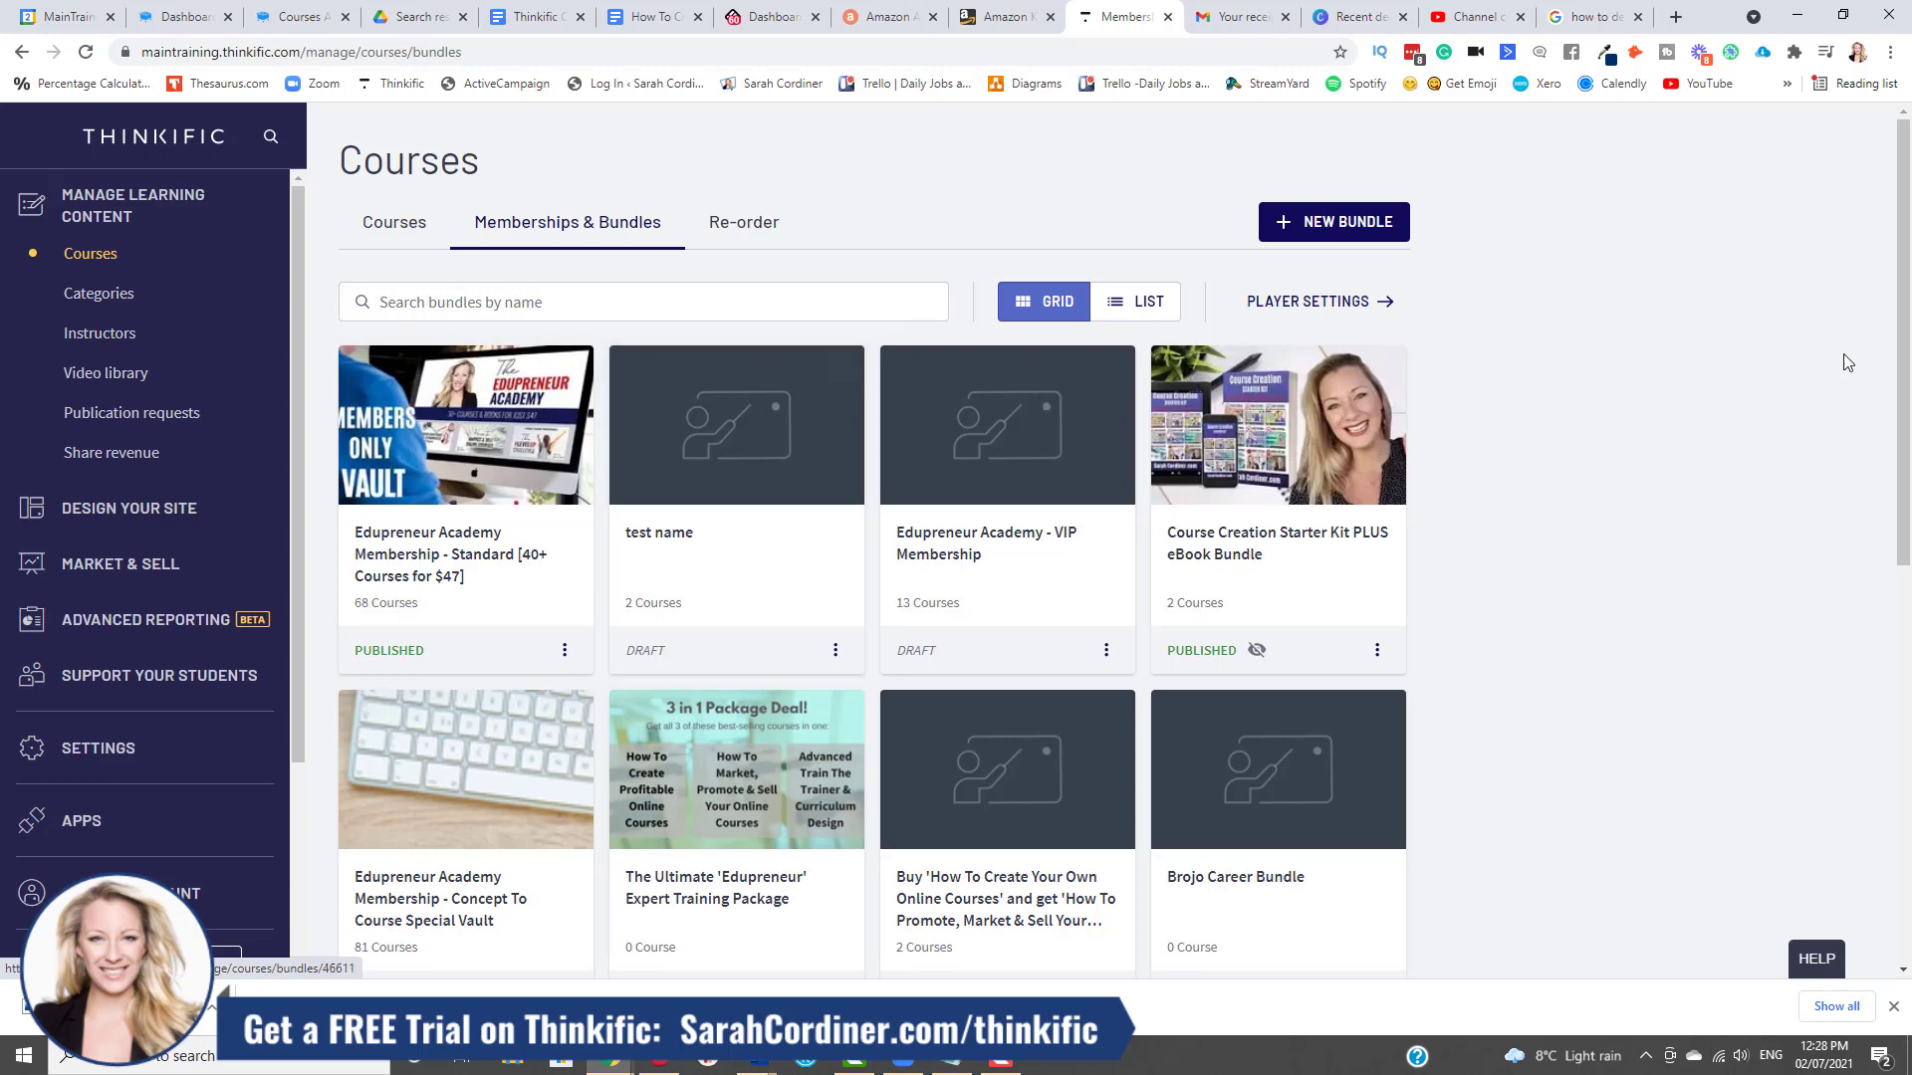
# Create a new bundle named "test2 academy"
pyautogui.click(1340, 231)
pyautogui.click(935, 518)
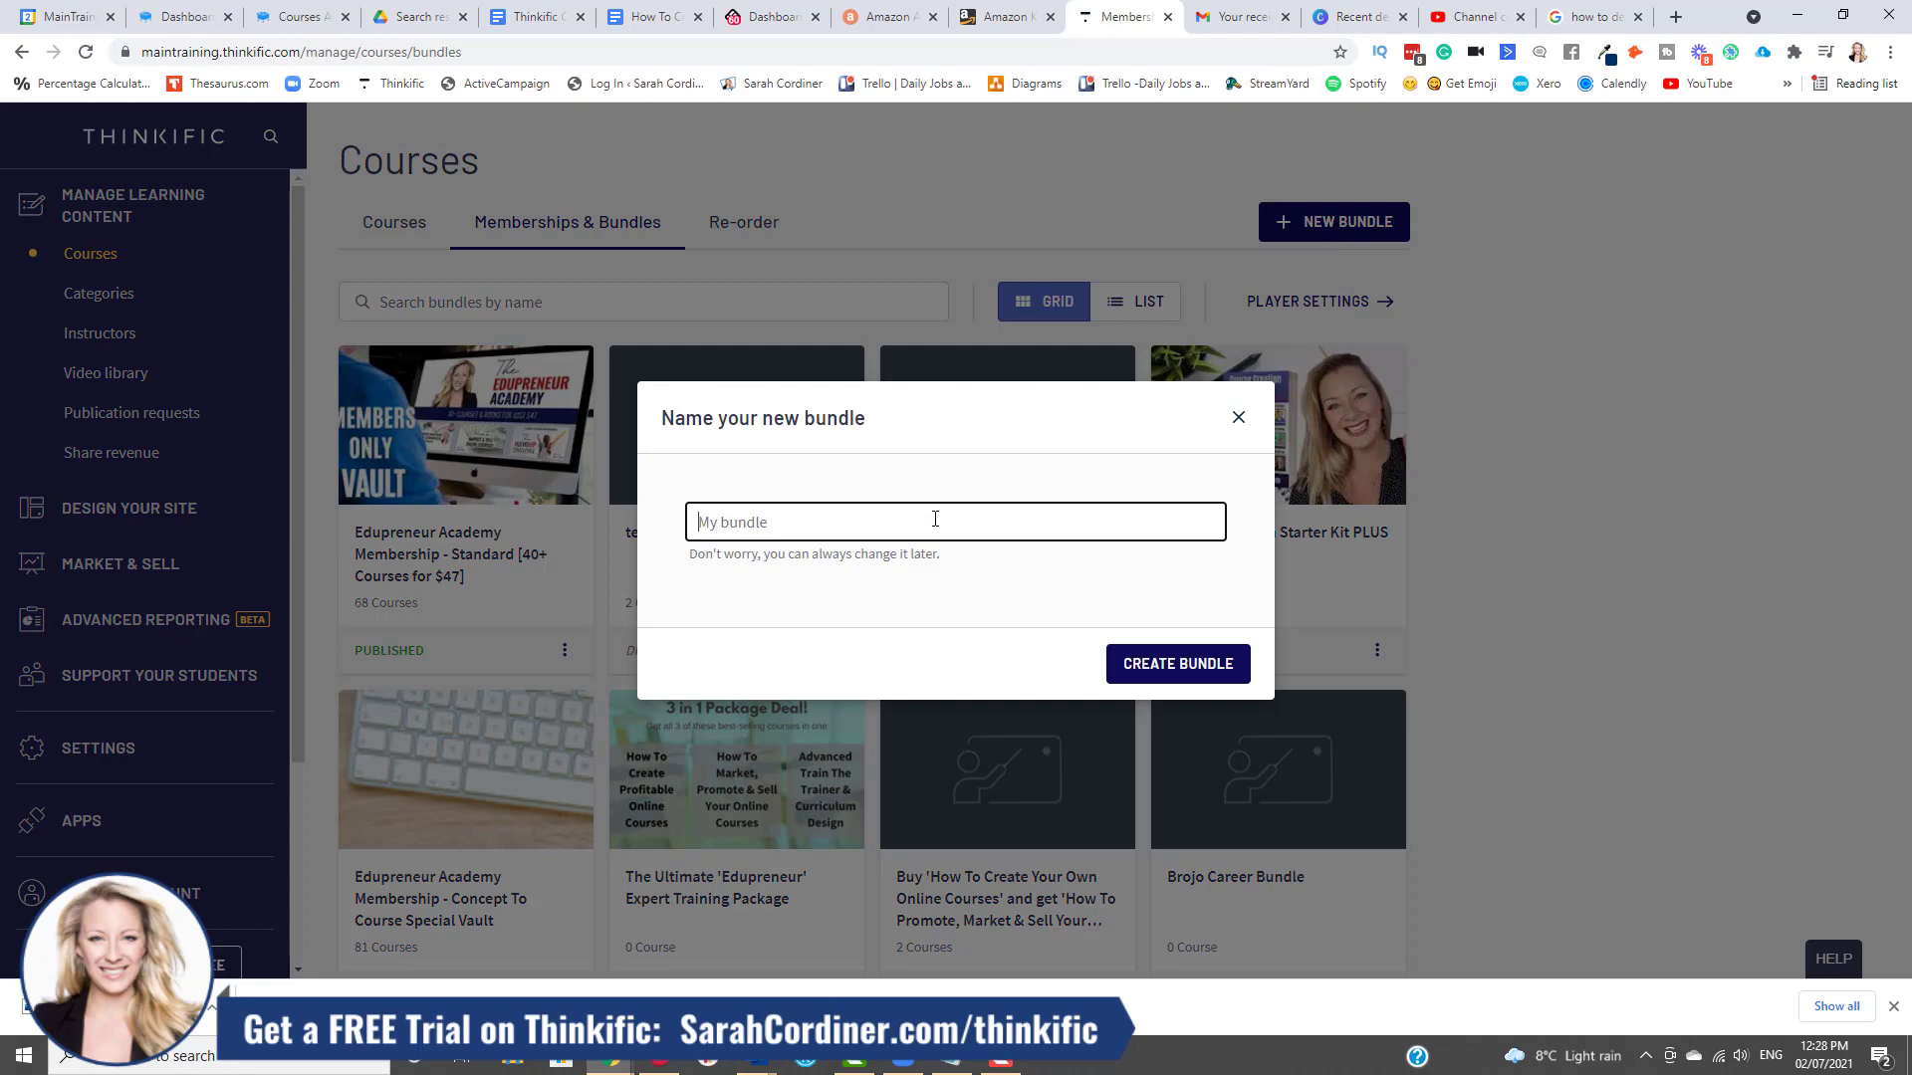
pyautogui.write('test2 academy')
pyautogui.click(1155, 675)
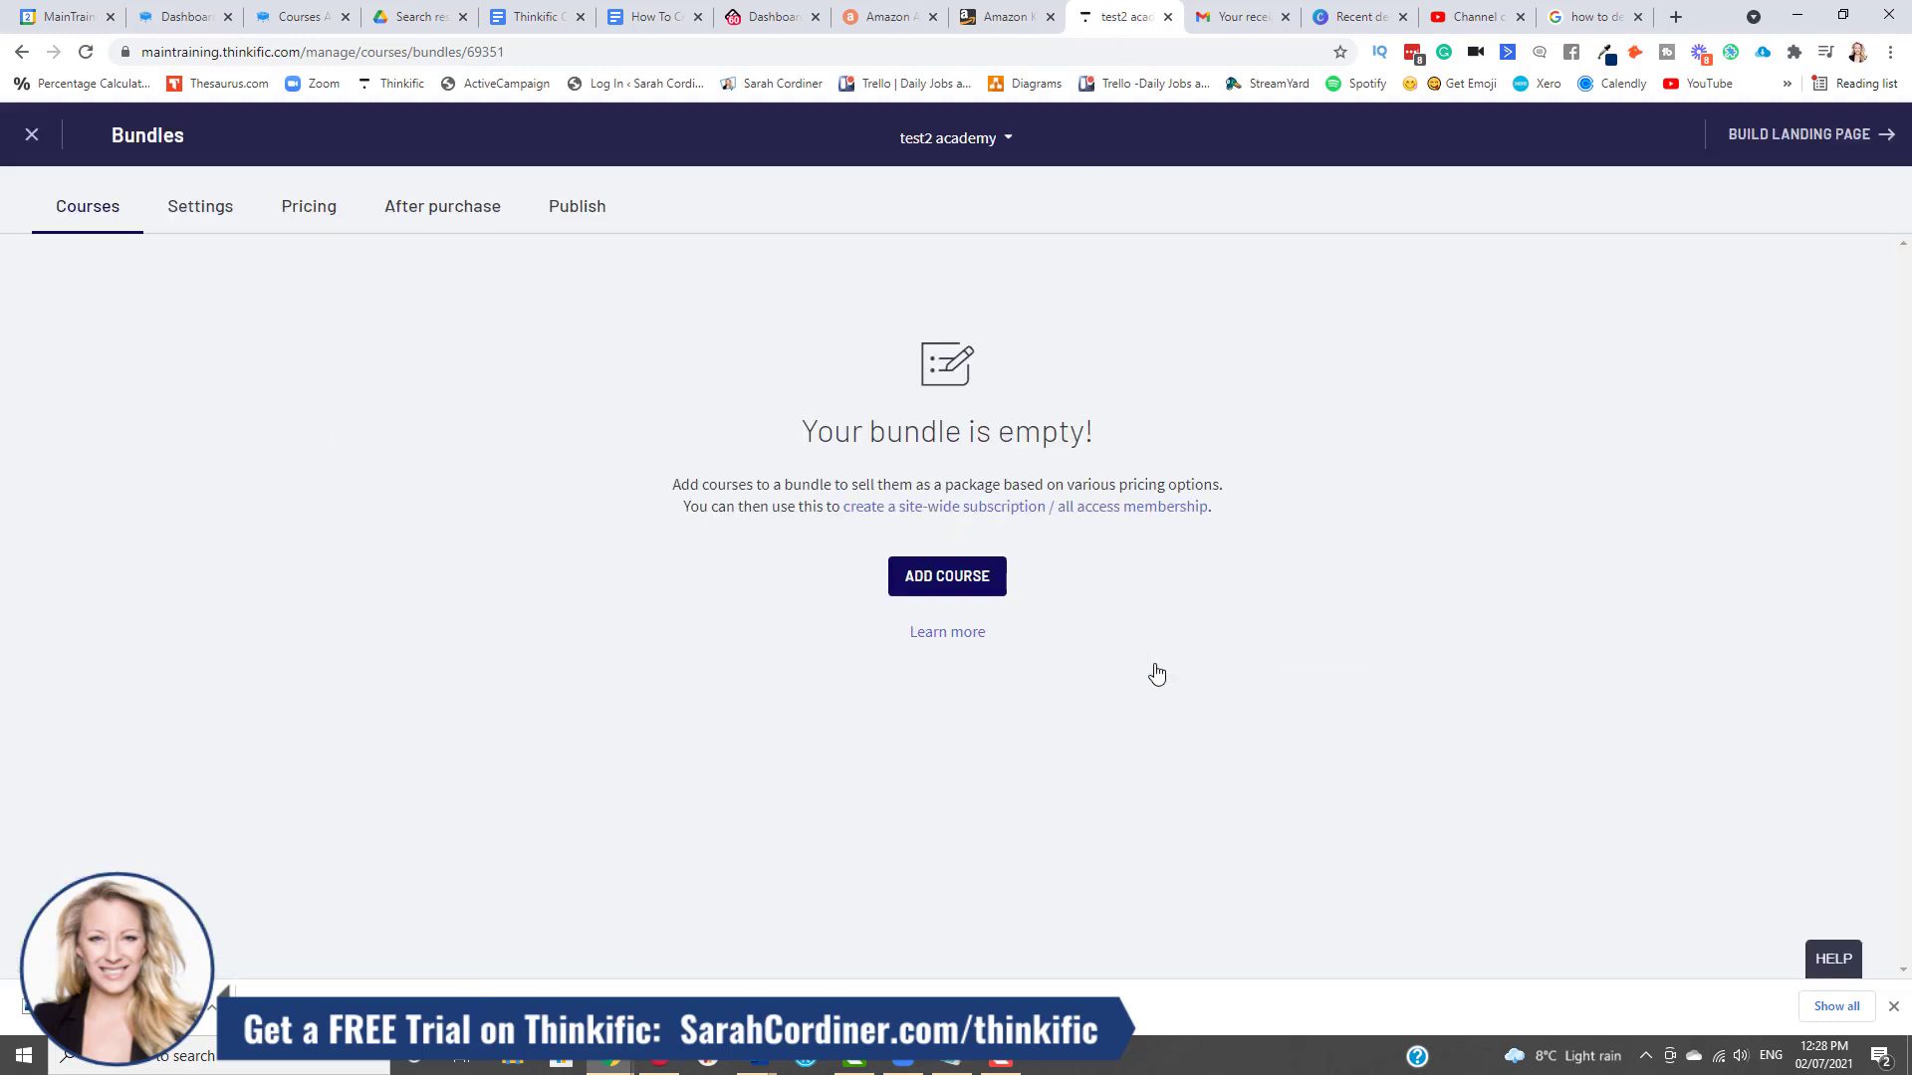
# Add the CONCEPT To COURSE course to the empty bundle
pyautogui.click(964, 586)
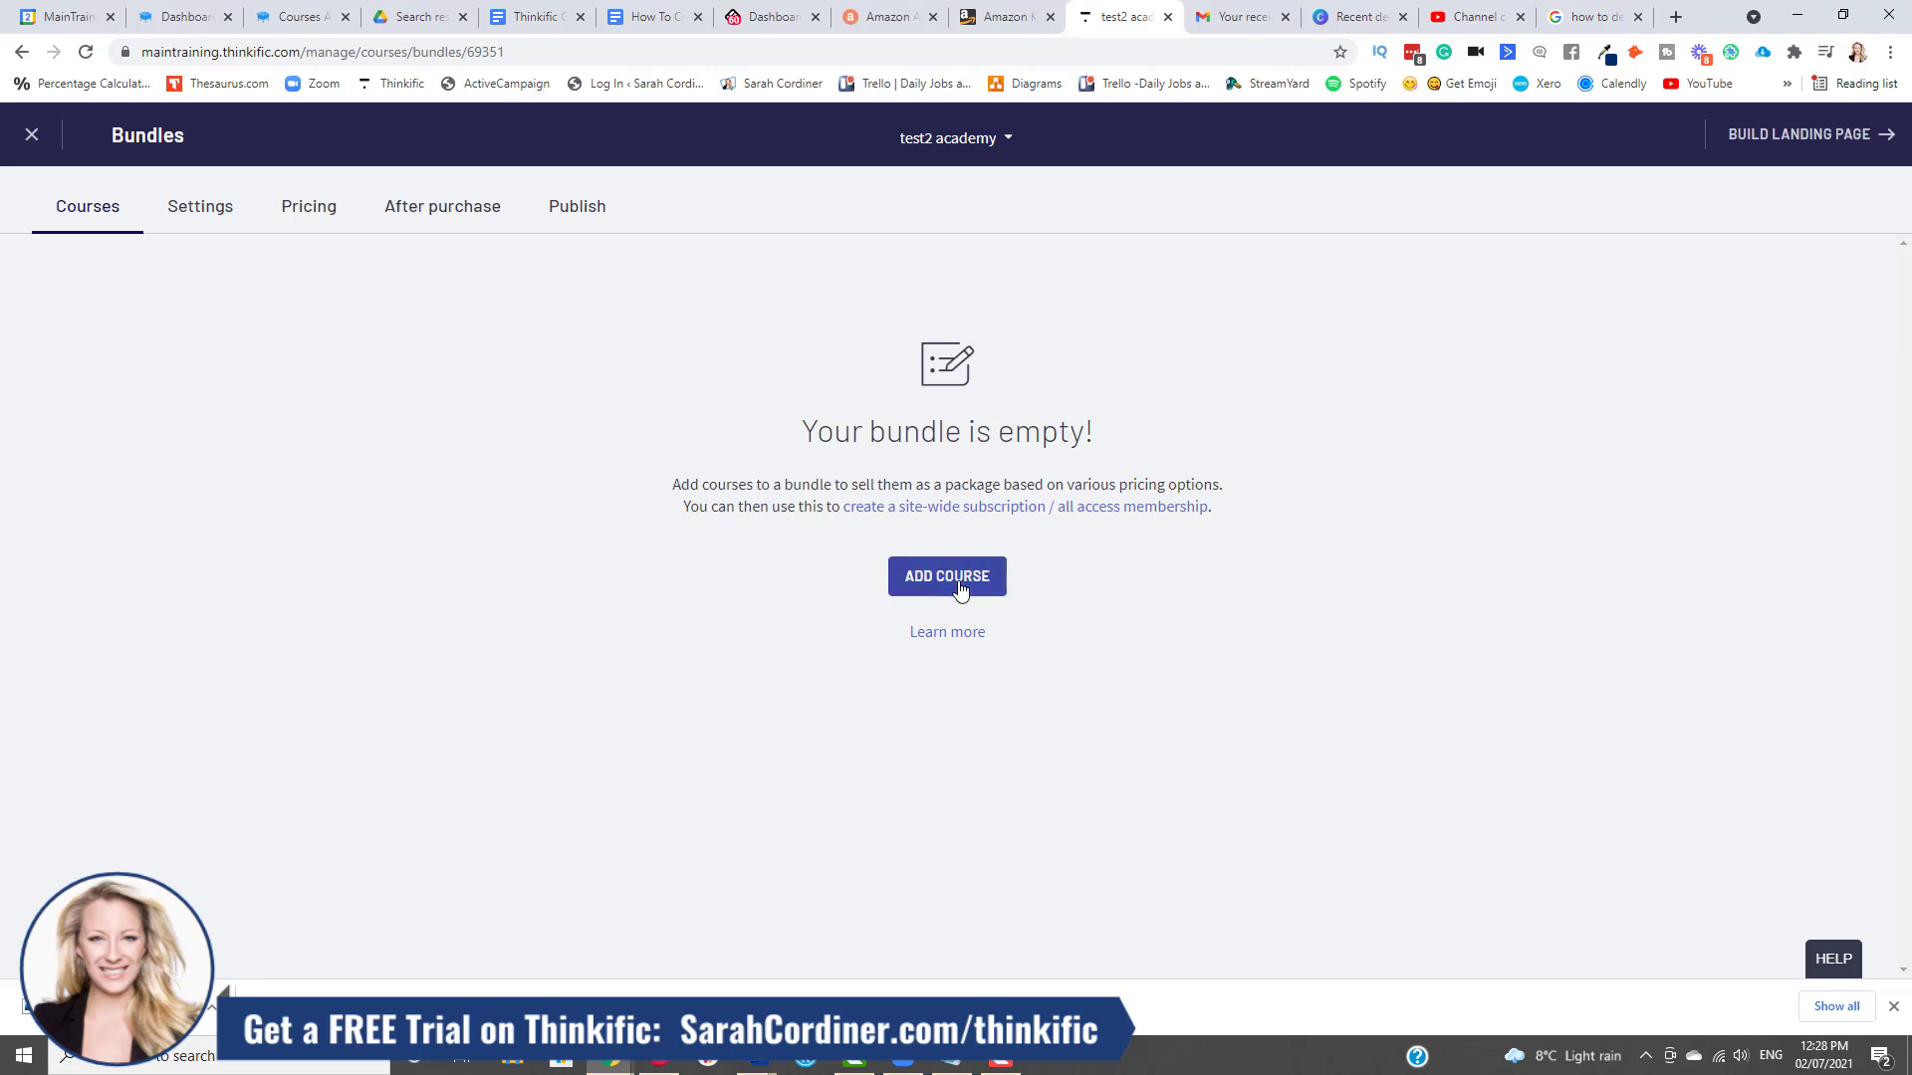
pyautogui.click(887, 379)
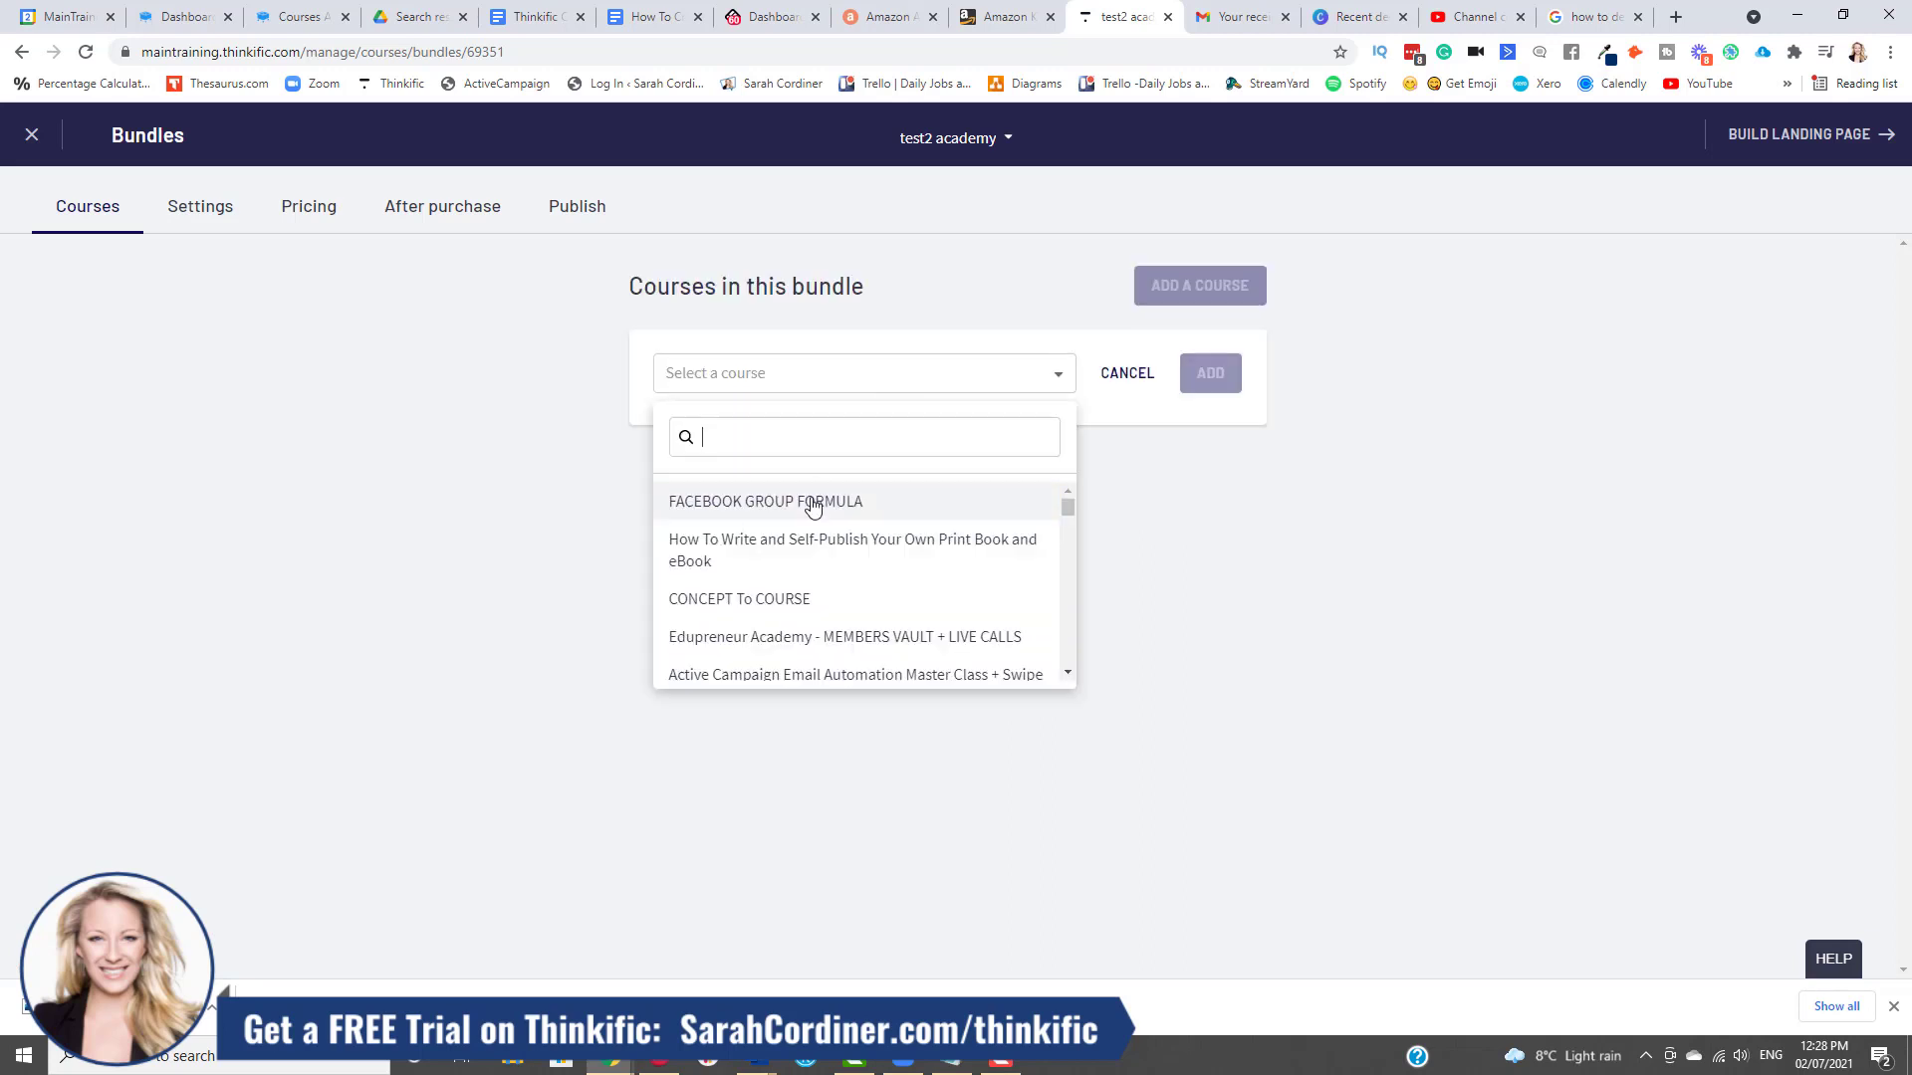
pyautogui.click(805, 598)
pyautogui.click(1222, 374)
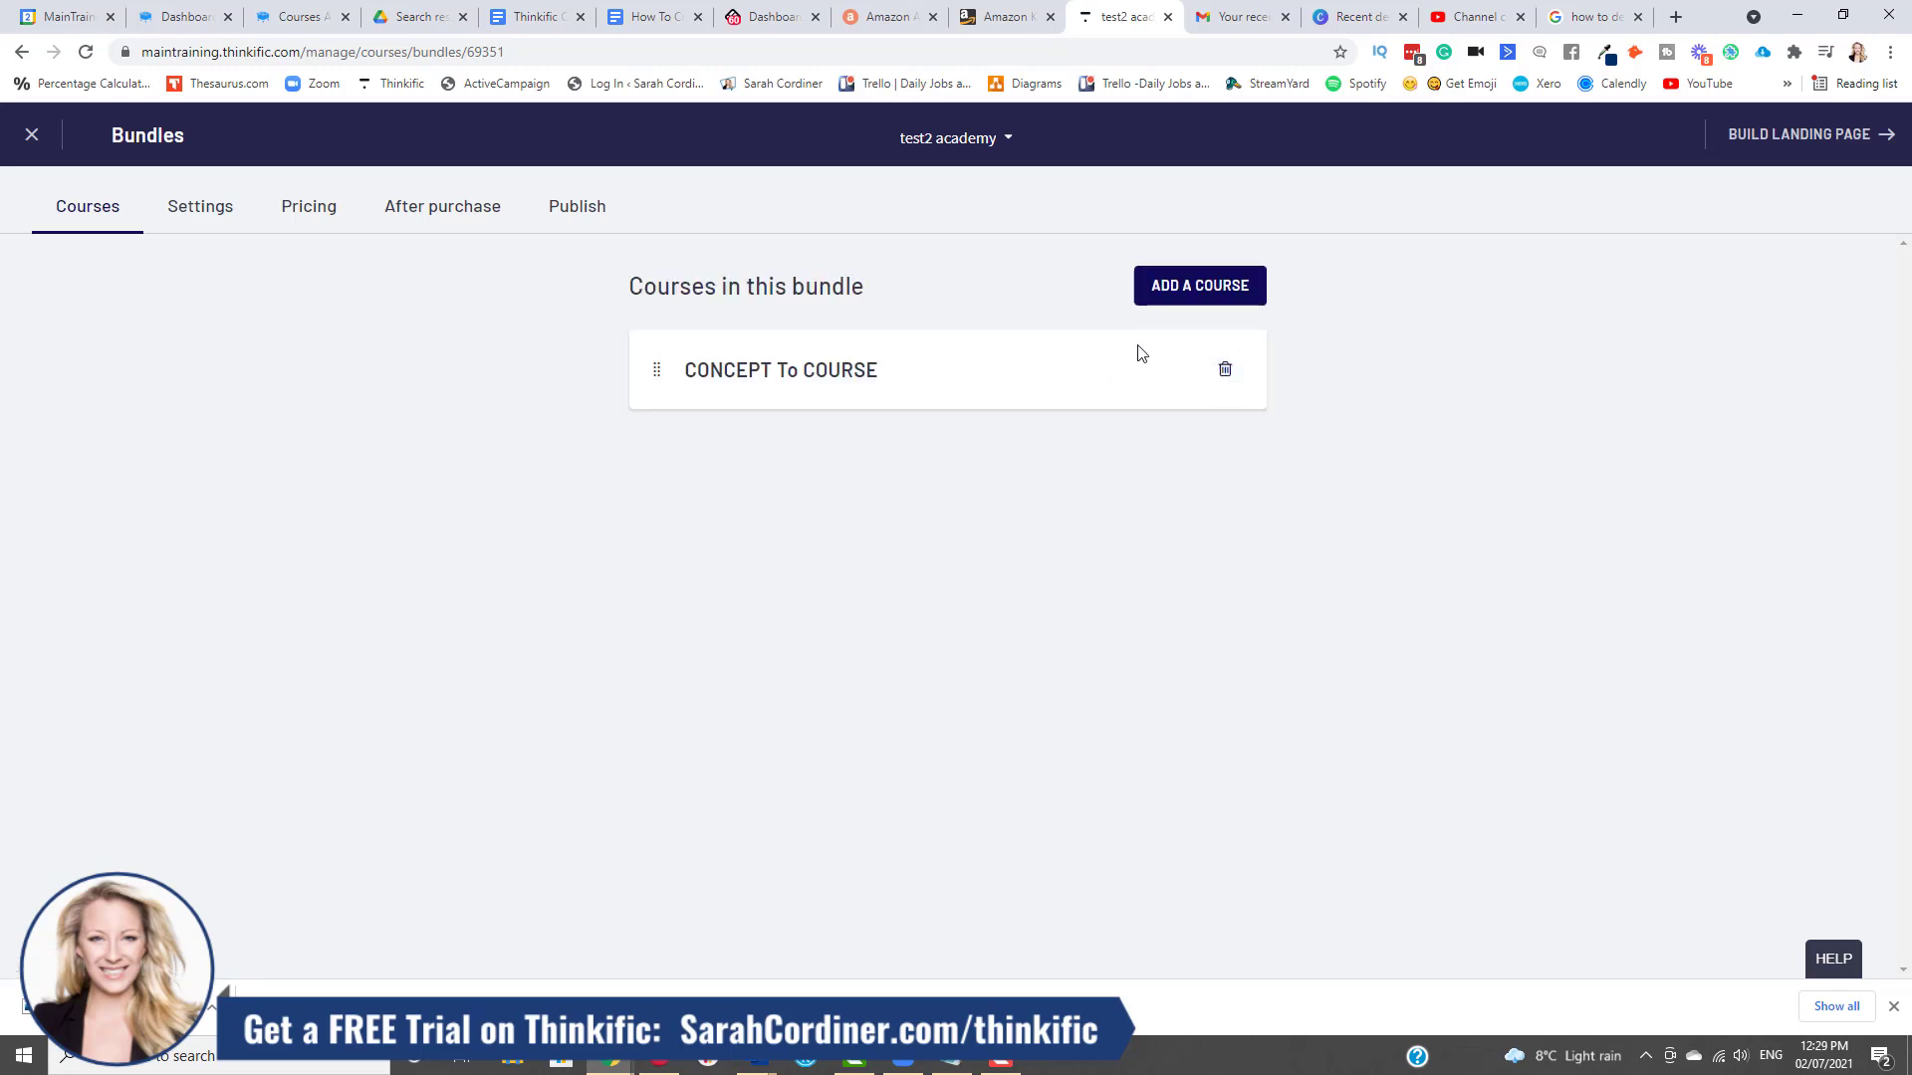
# Add the Job Cover & Speculative Letter Writing Workshop as a second course in the bundle
pyautogui.click(1235, 287)
pyautogui.click(917, 382)
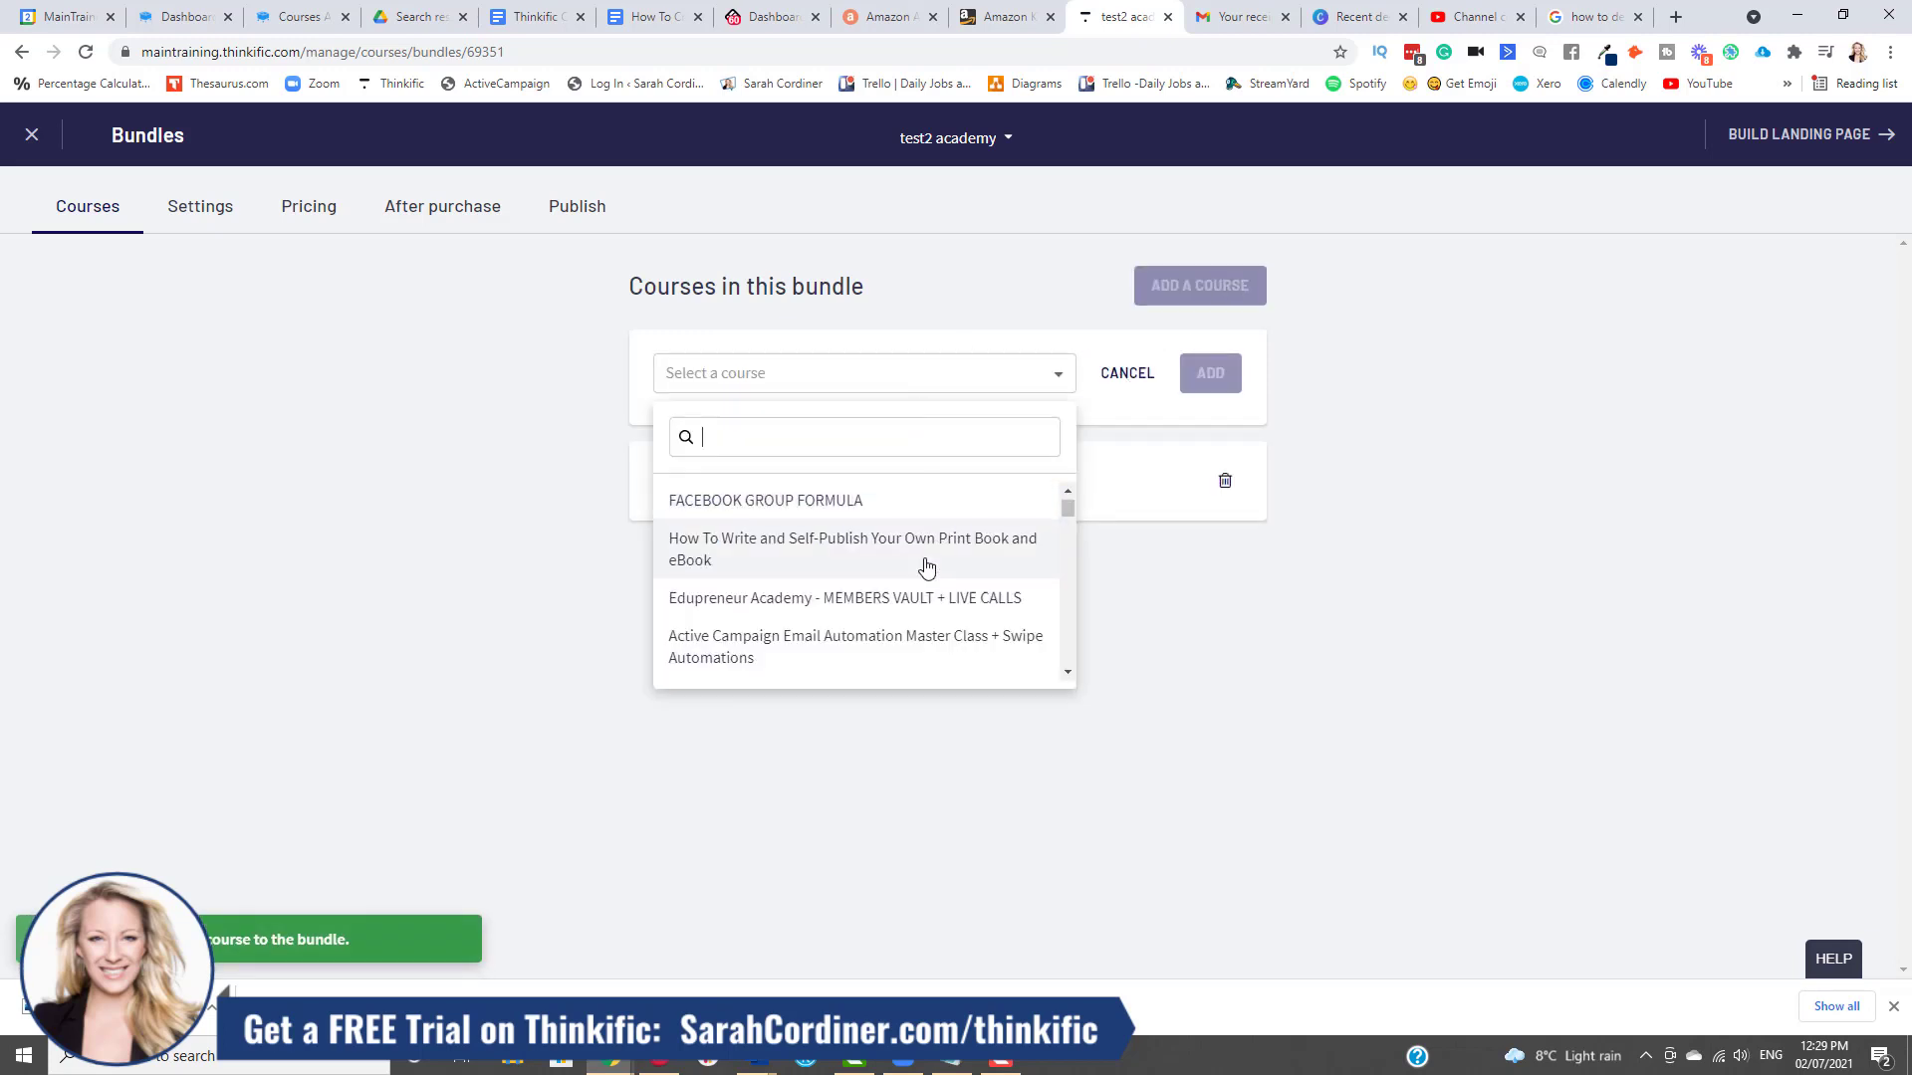
pyautogui.scroll(-2, 906, 543)
pyautogui.click(888, 563)
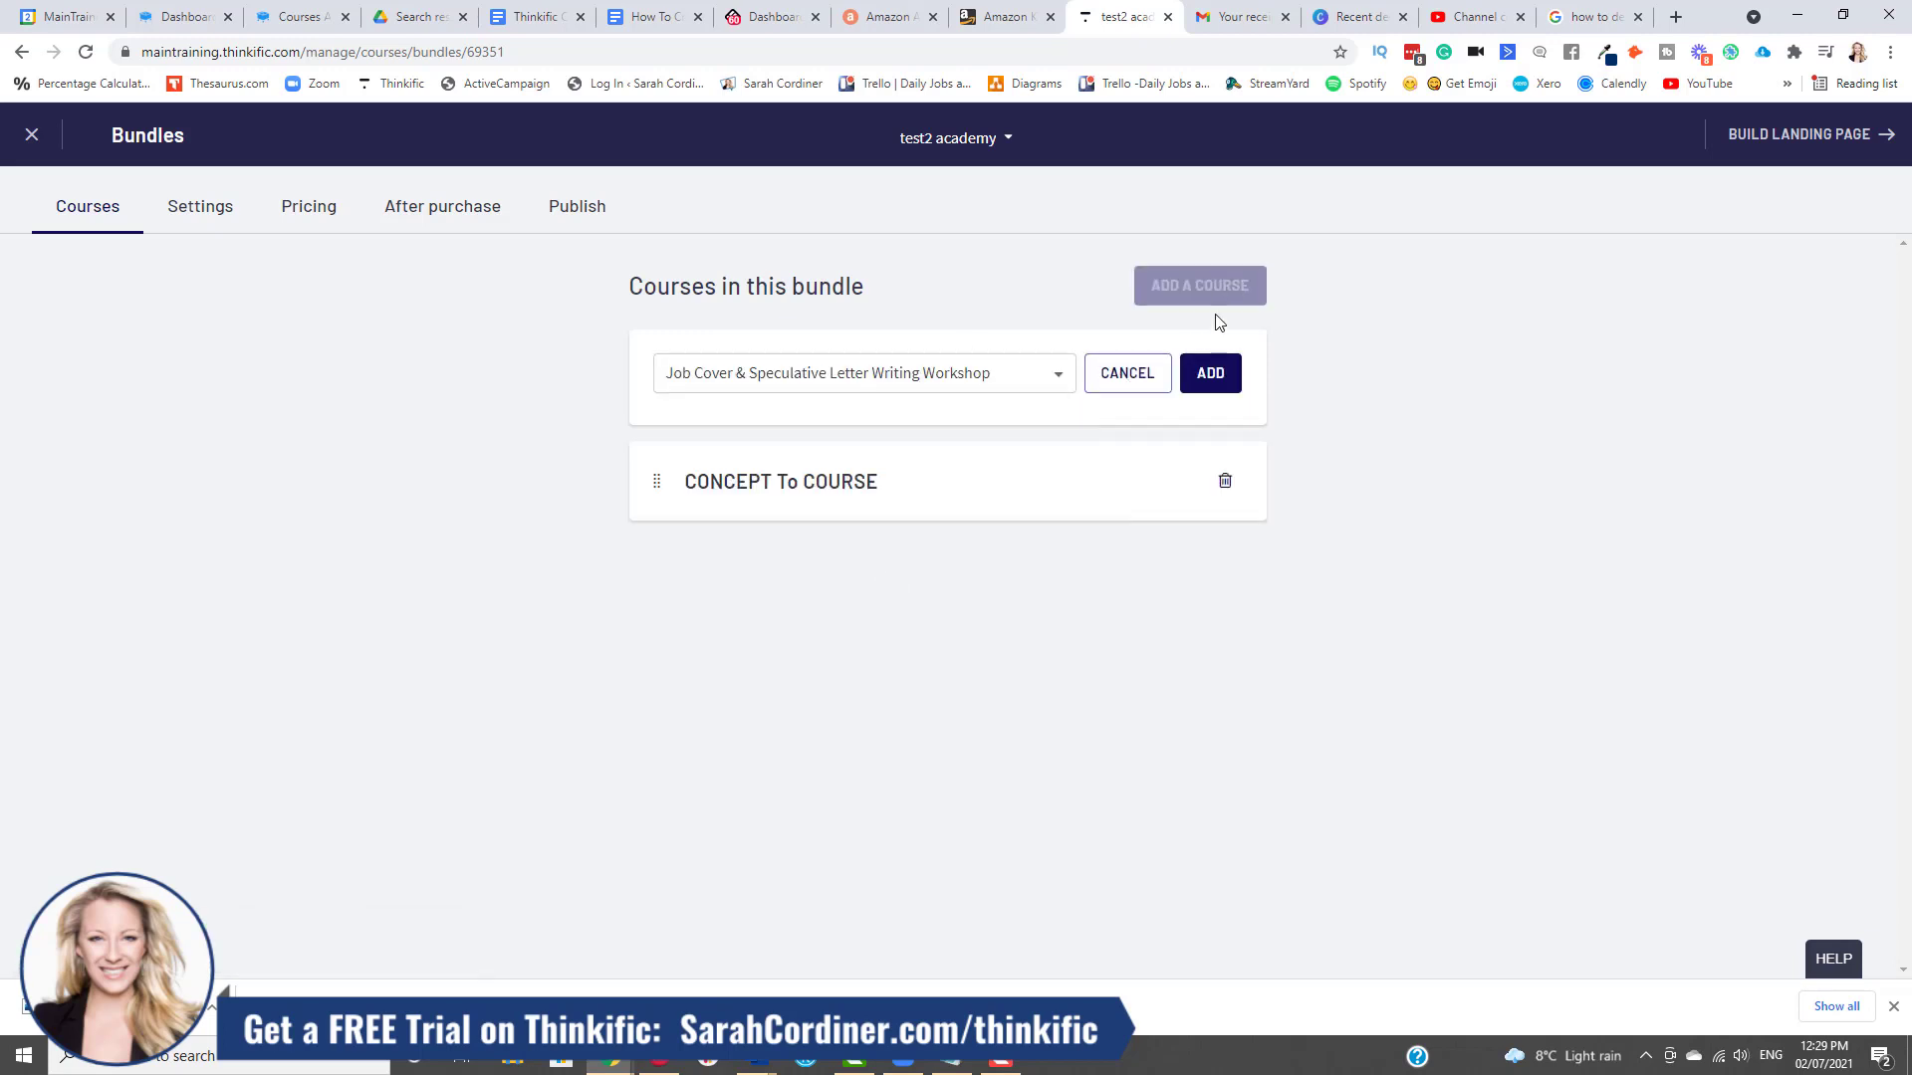
pyautogui.click(1212, 372)
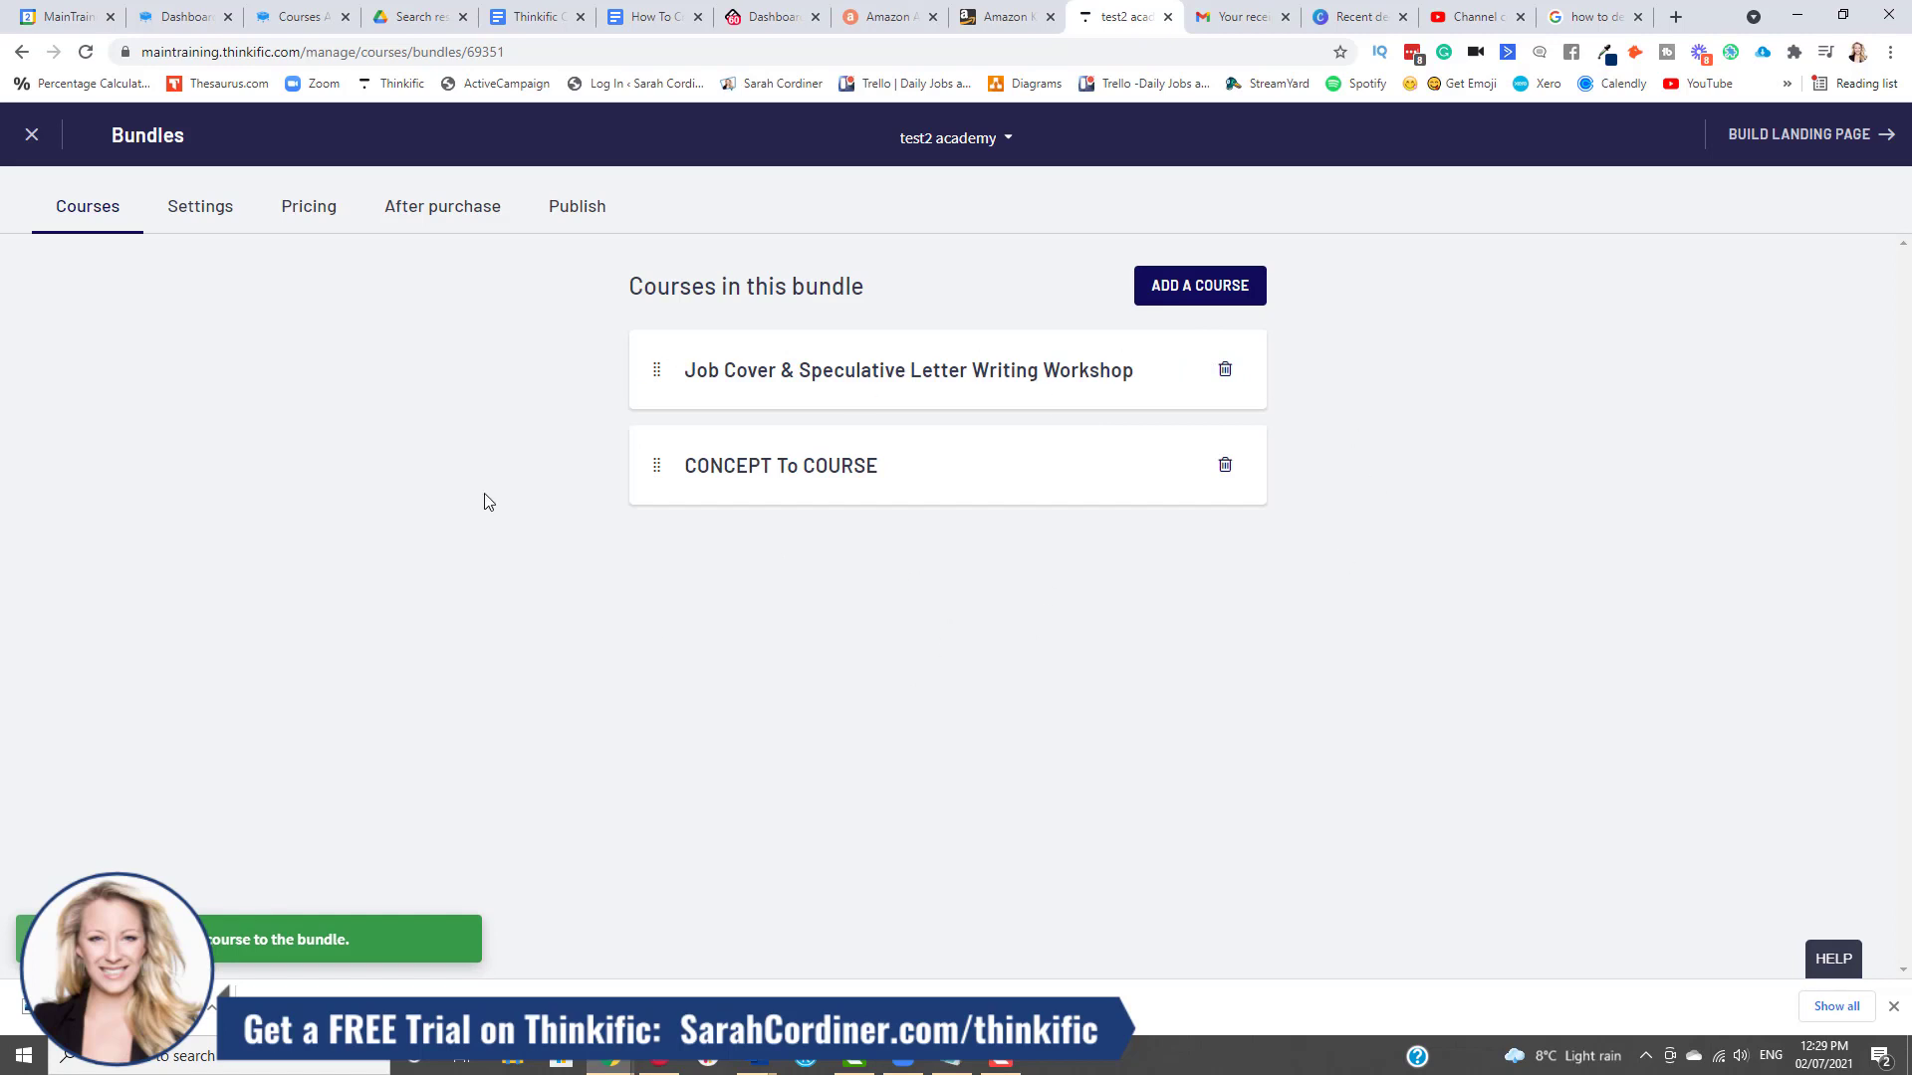
# Review the new bundle's name and URL settings and the suggested dimensions for its bundle image
pyautogui.click(192, 220)
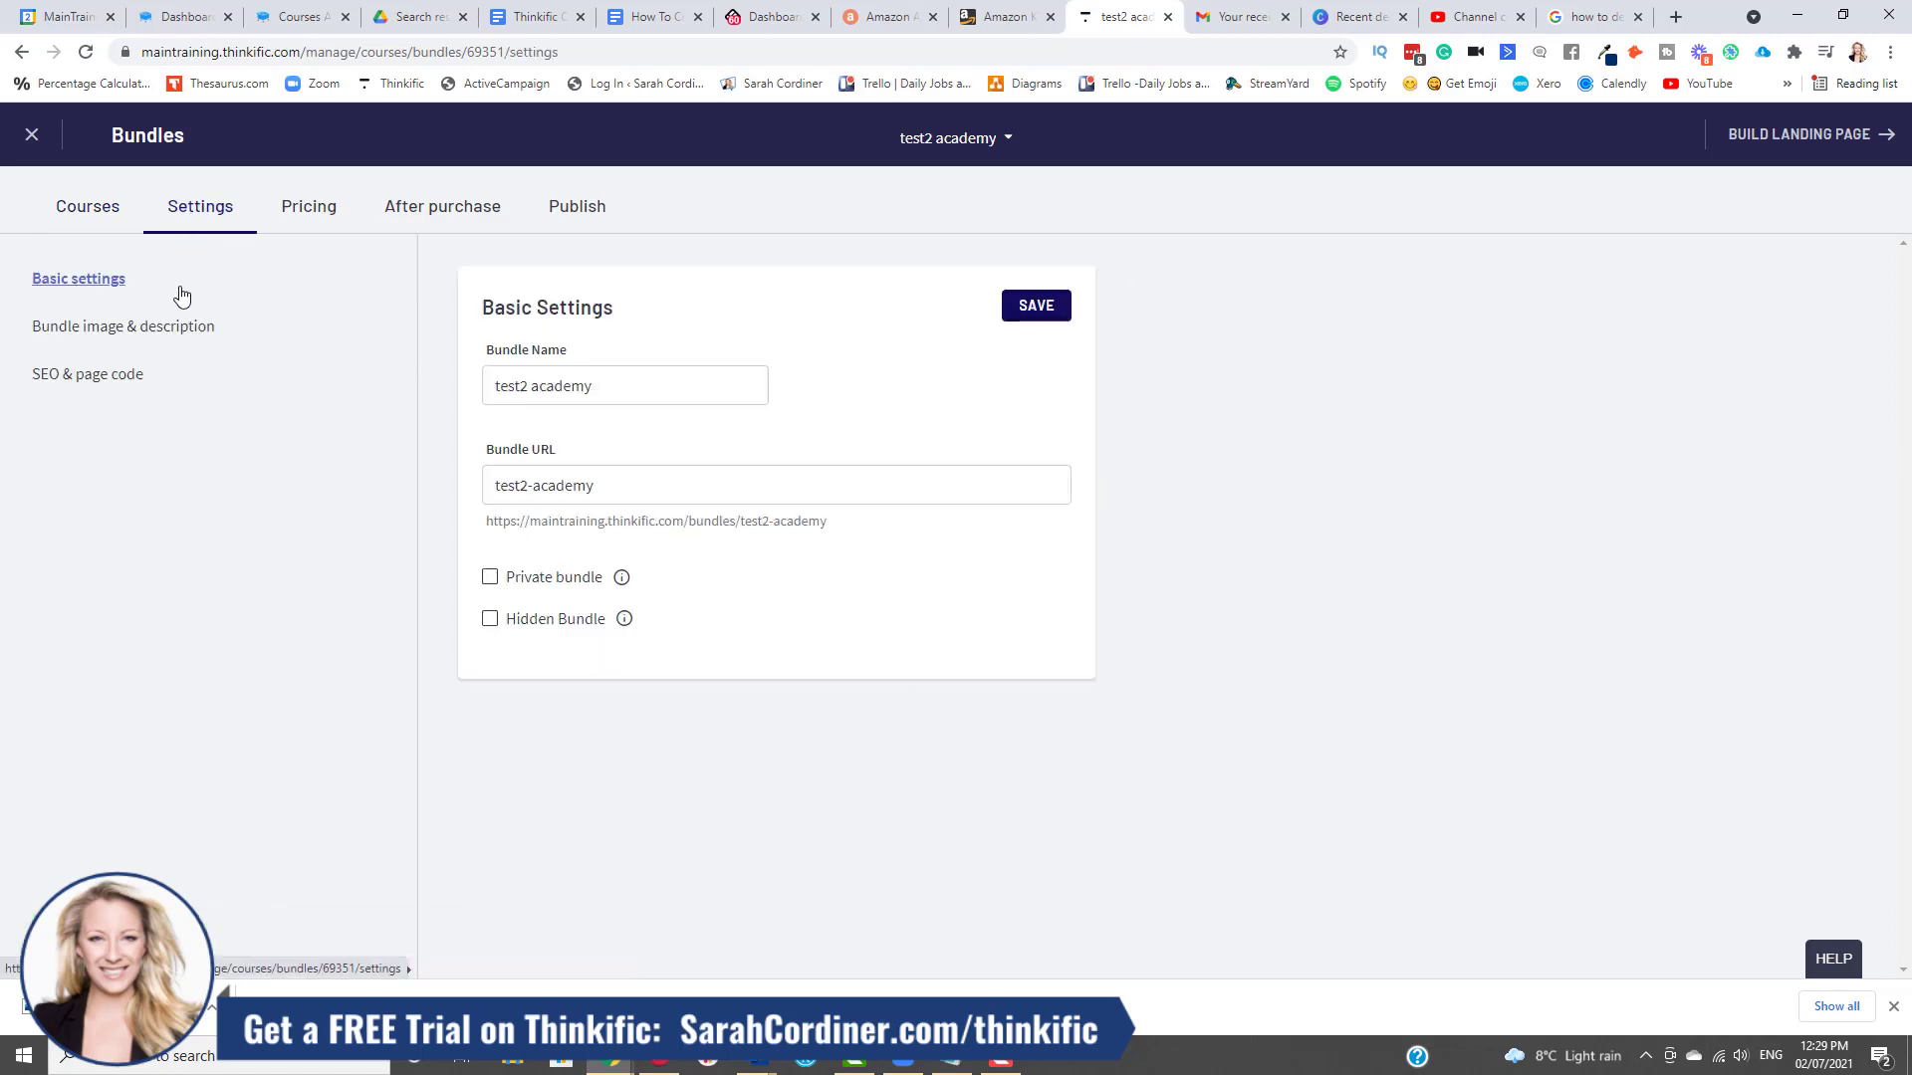
pyautogui.tripleClick(594, 388)
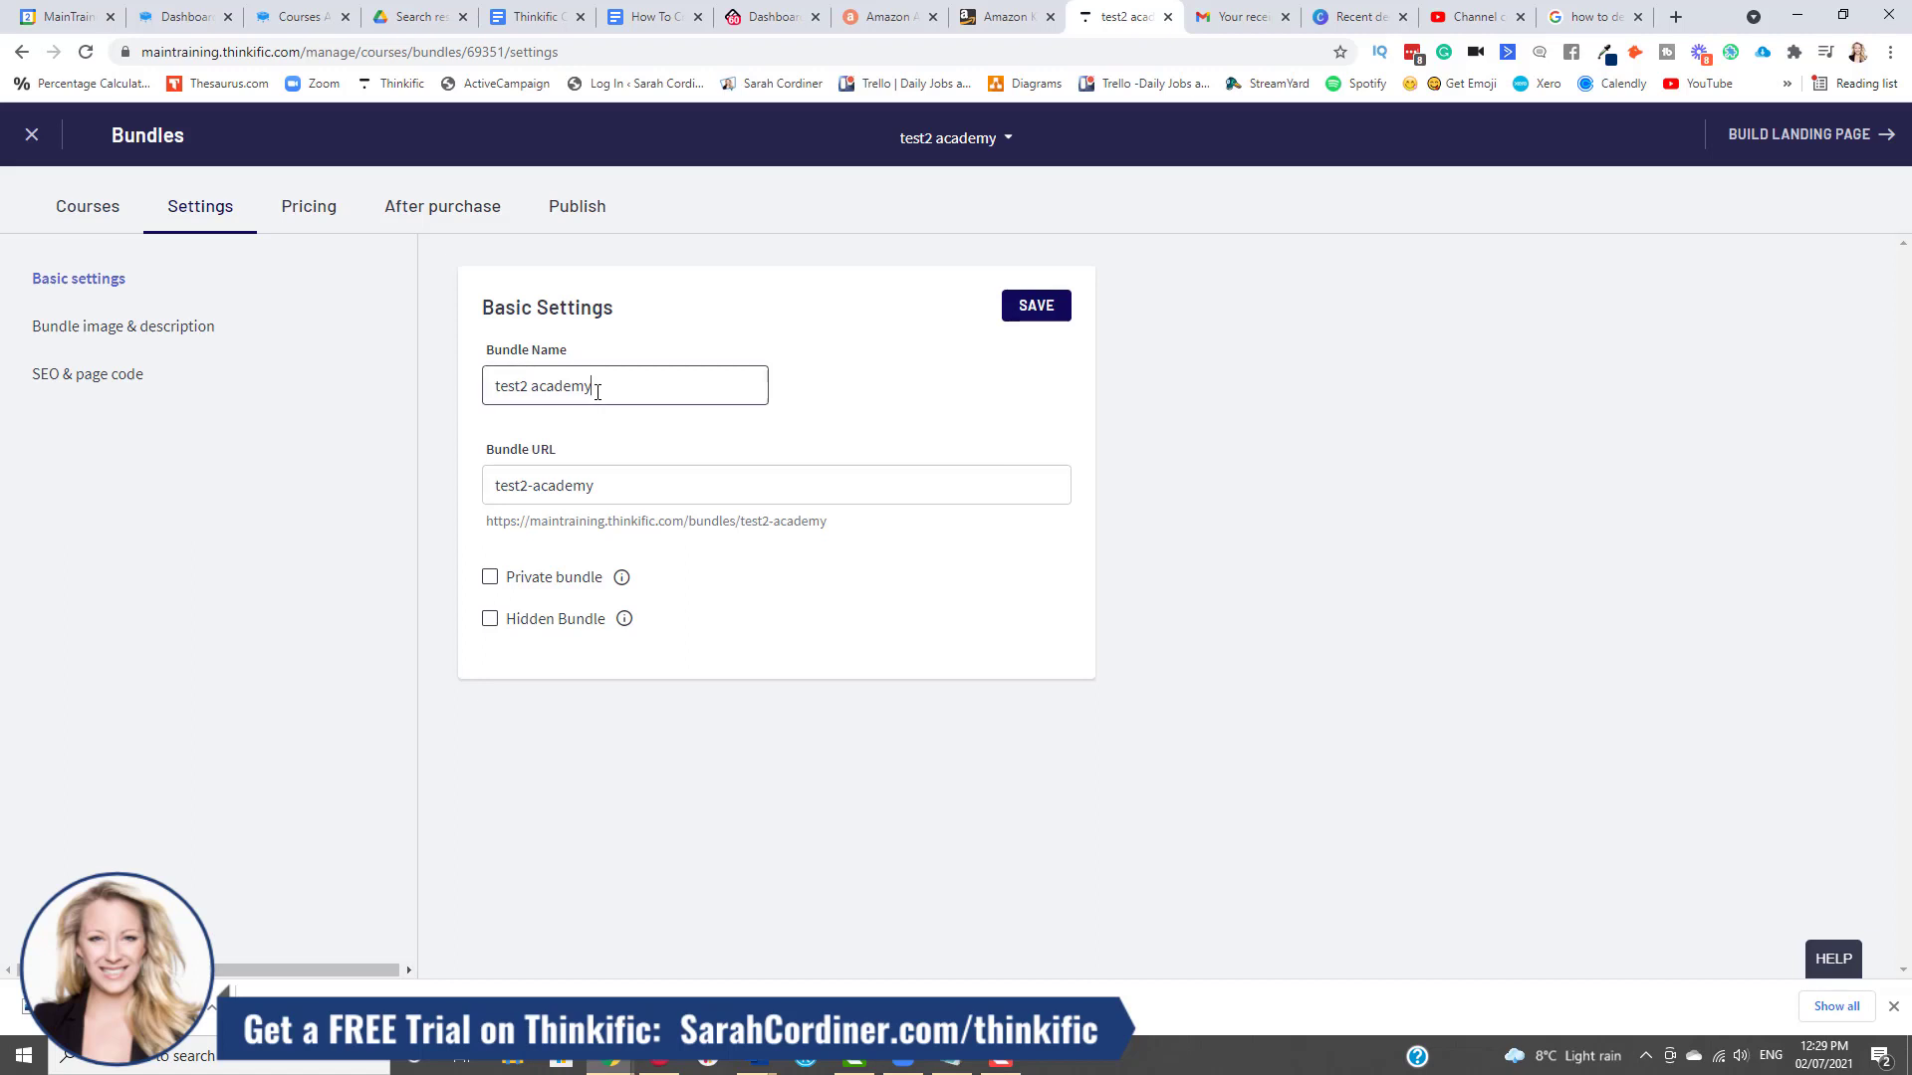
pyautogui.tripleClick(624, 485)
pyautogui.moveTo(818, 523); pyautogui.dragTo(486, 522)
pyautogui.click(862, 558)
pyautogui.click(165, 321)
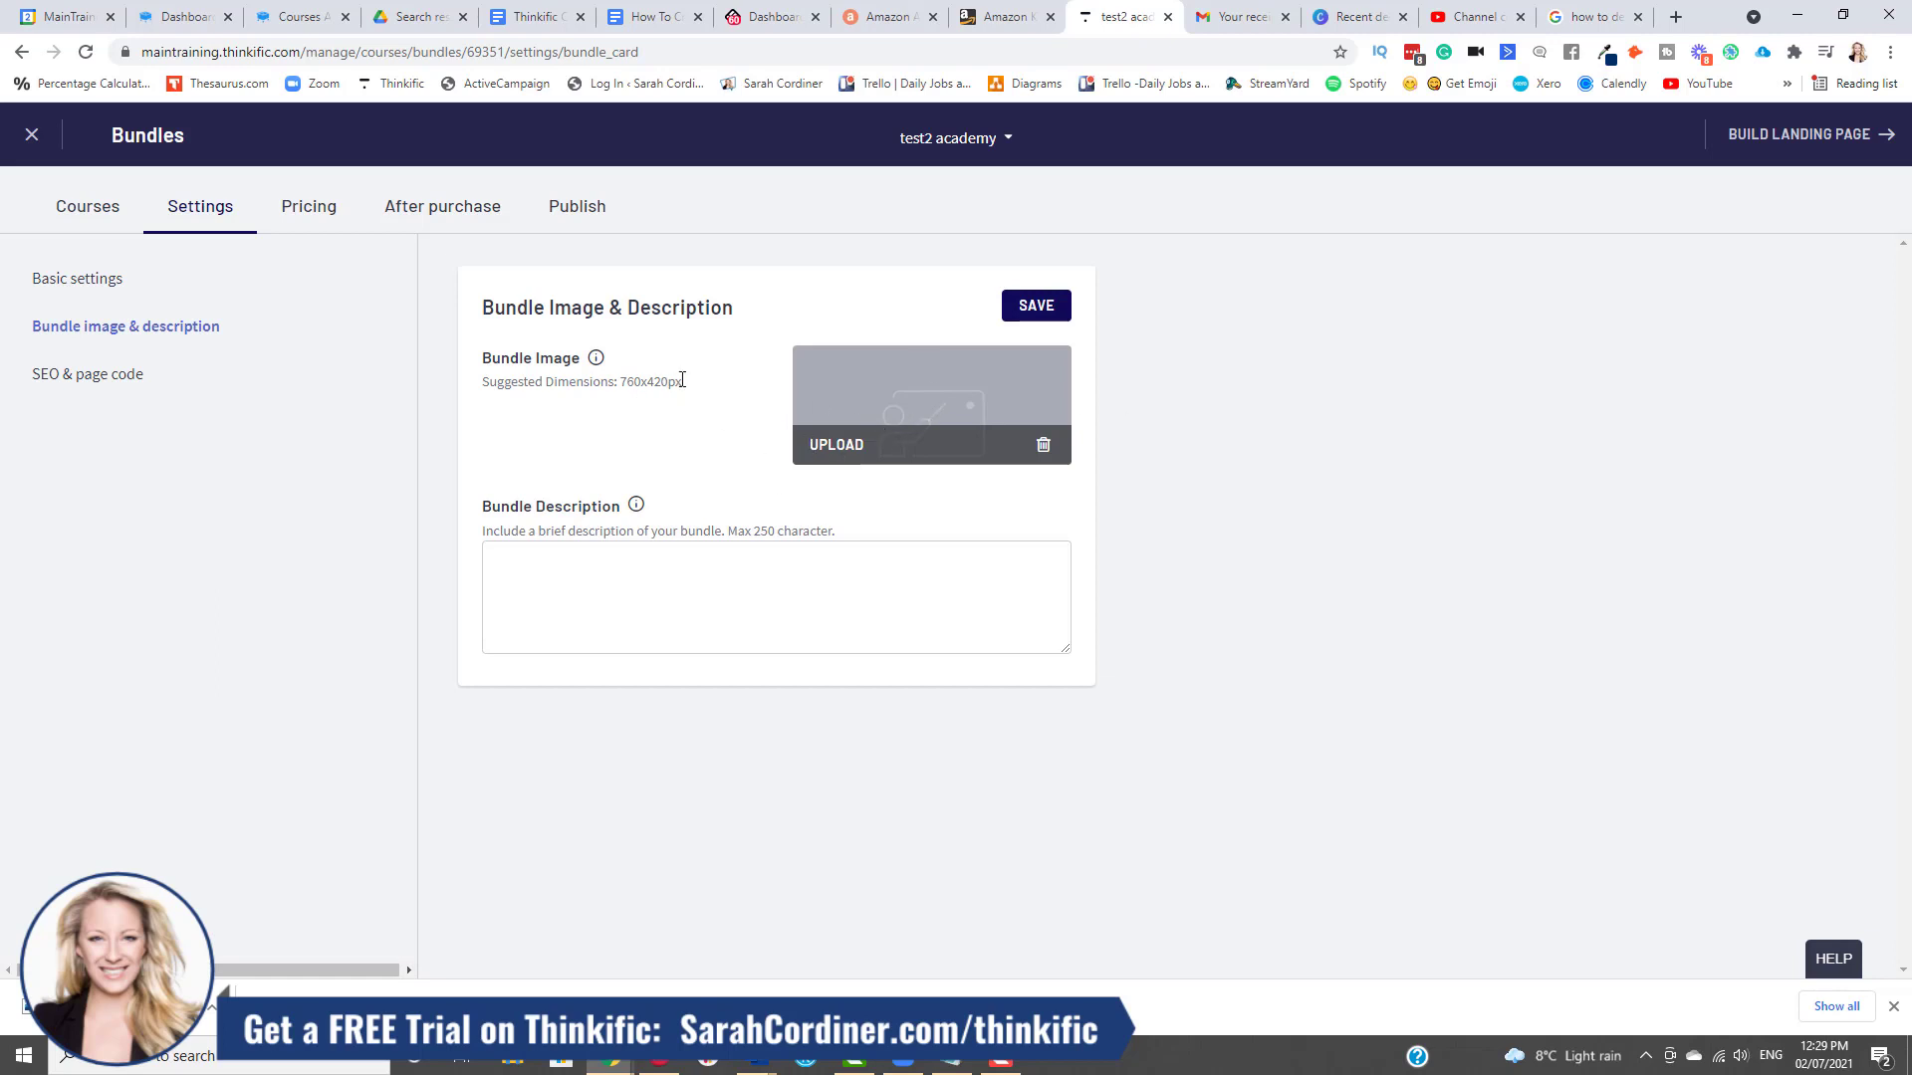
pyautogui.moveTo(682, 381); pyautogui.dragTo(624, 384)
pyautogui.click(643, 383)
pyautogui.doubleClick(650, 382)
pyautogui.click(648, 438)
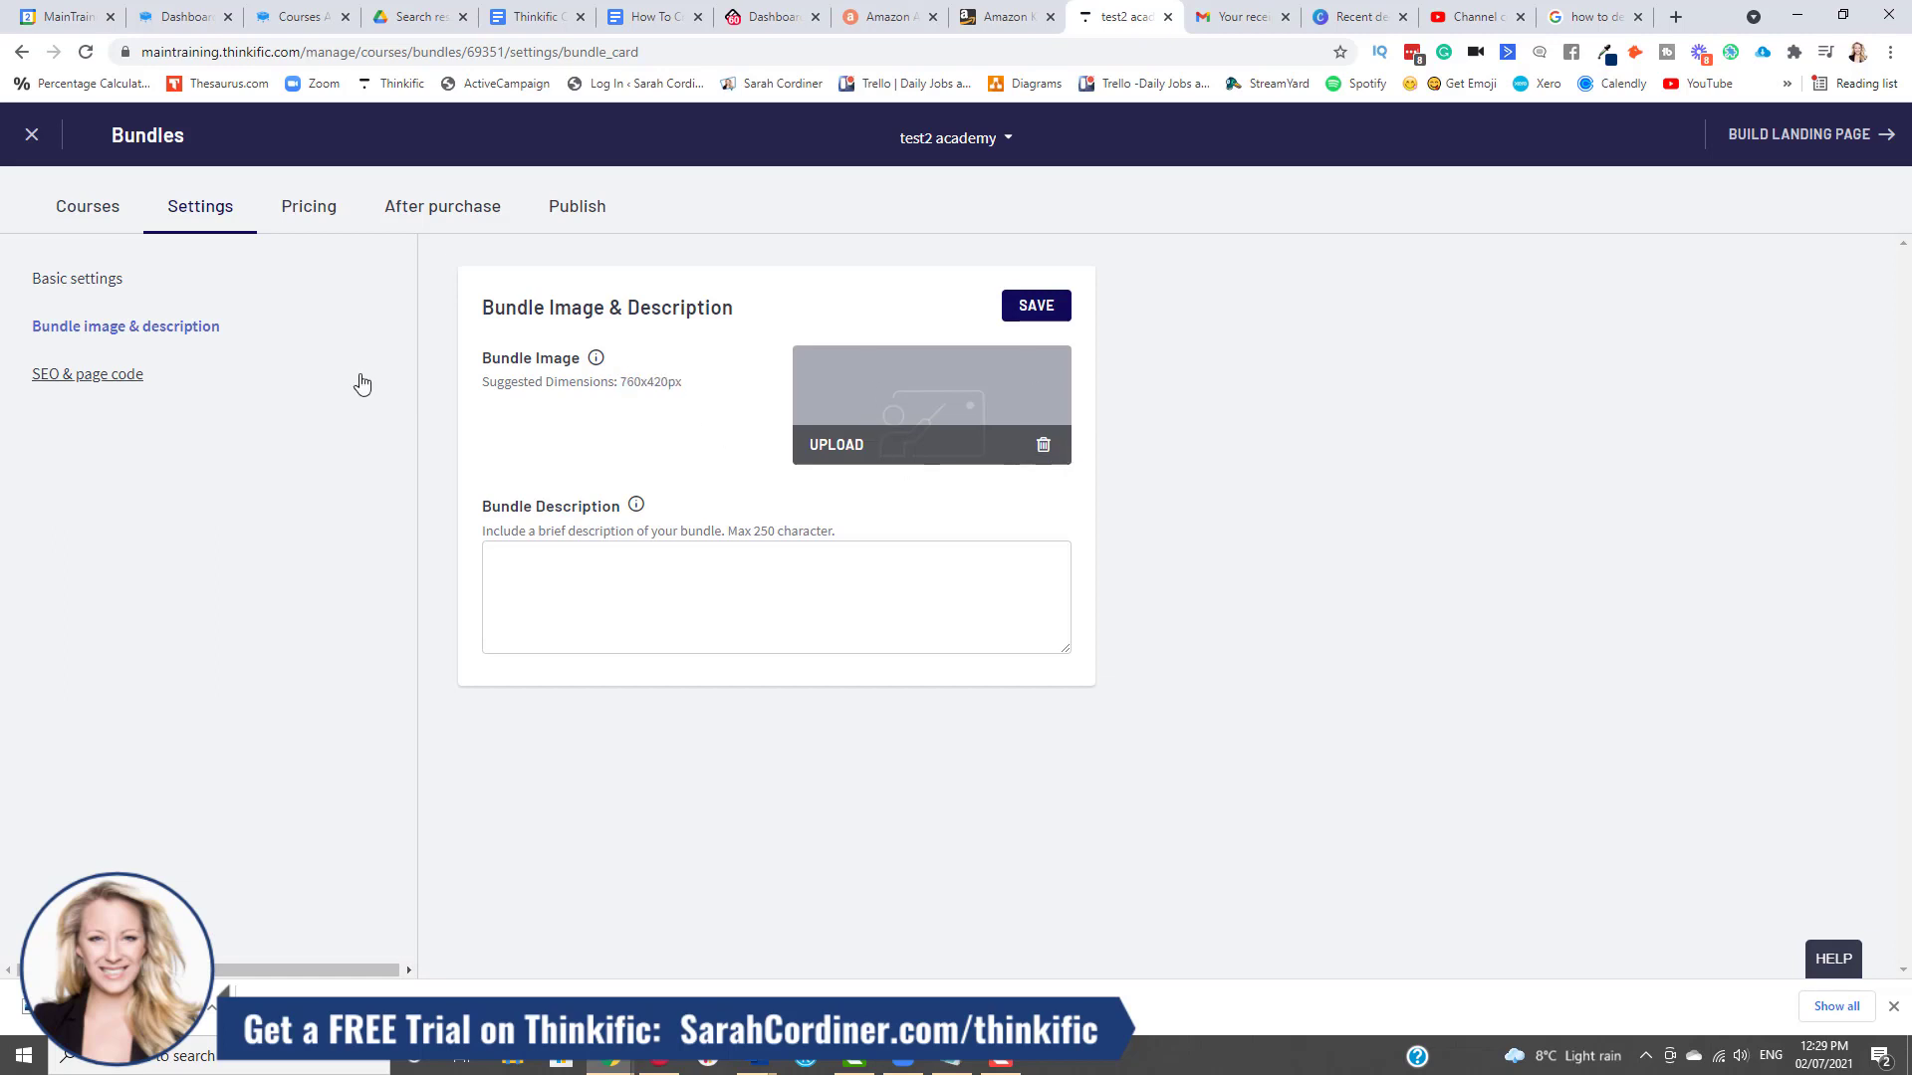
# Set the bundle's primary pricing to Subscription / Membership at $97 paid every 1 month
pyautogui.click(317, 206)
pyautogui.scroll(-2, 662, 400)
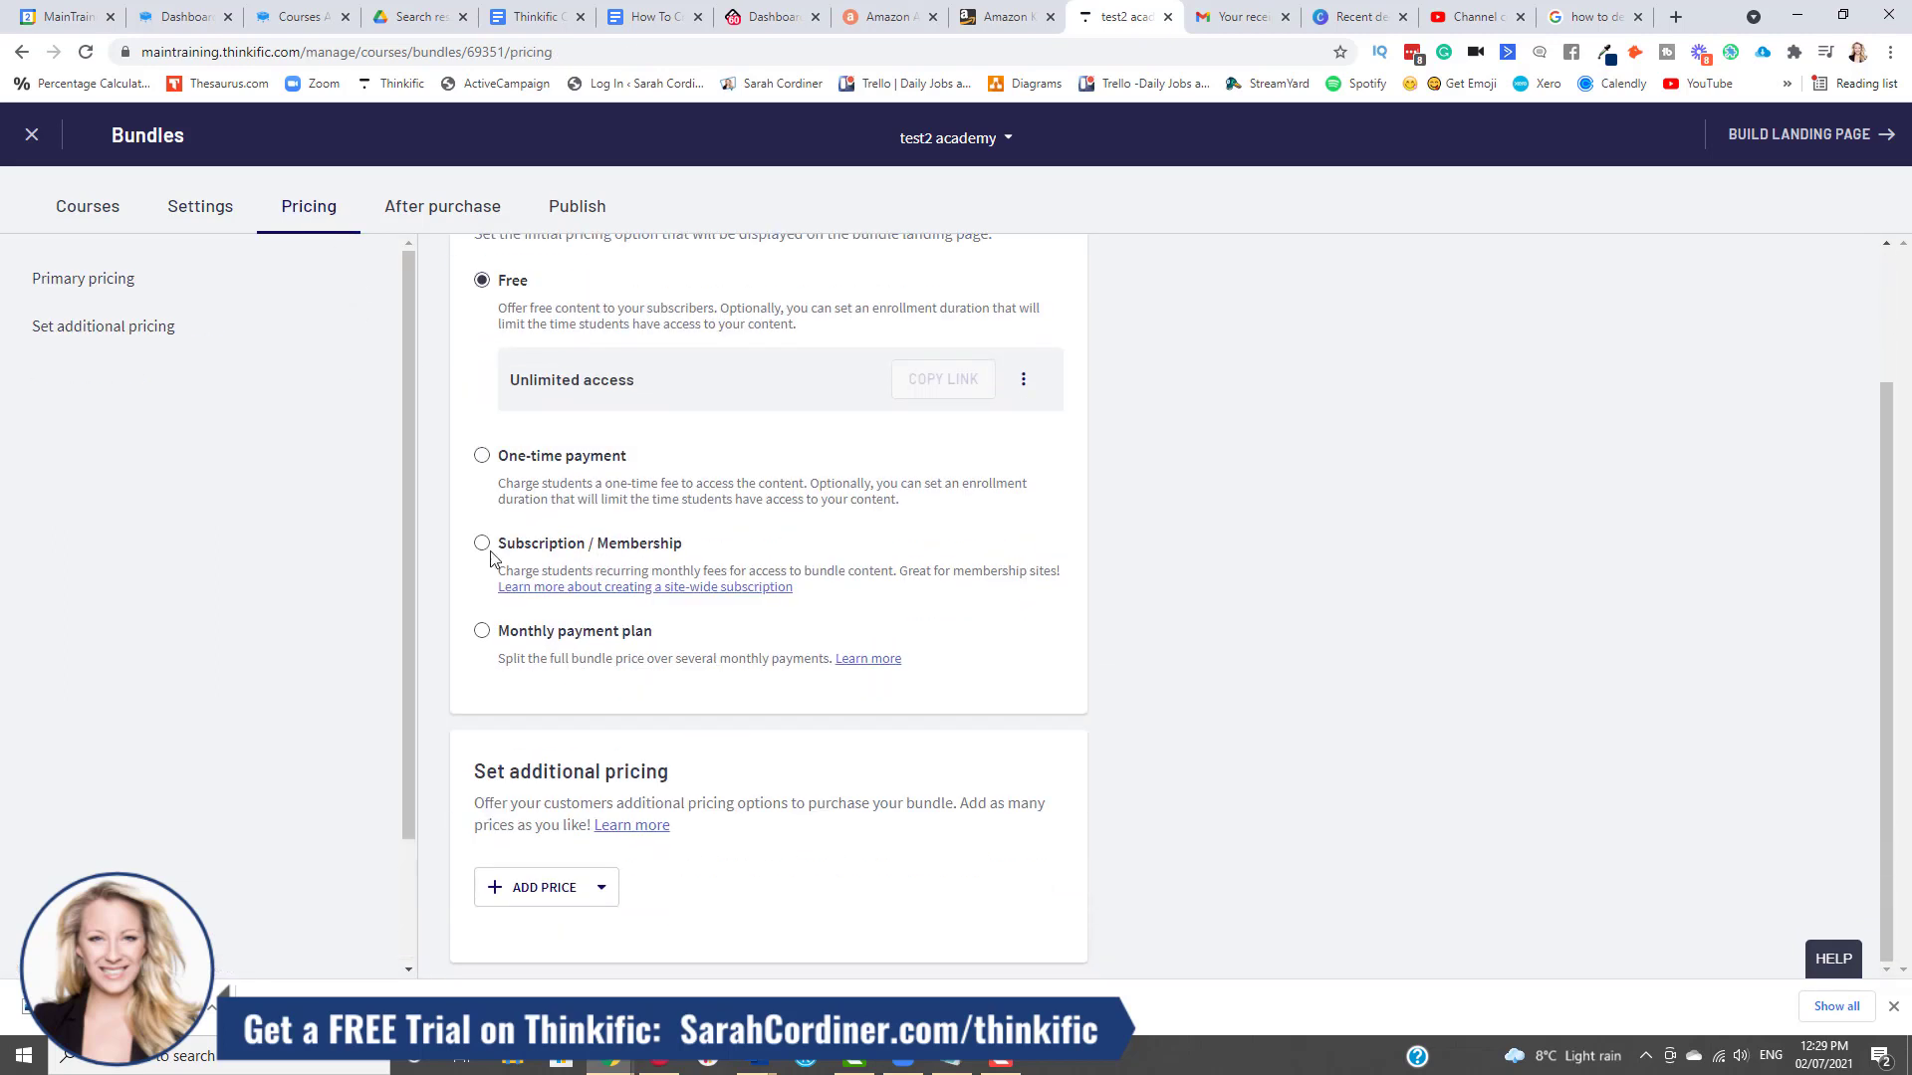
pyautogui.click(482, 547)
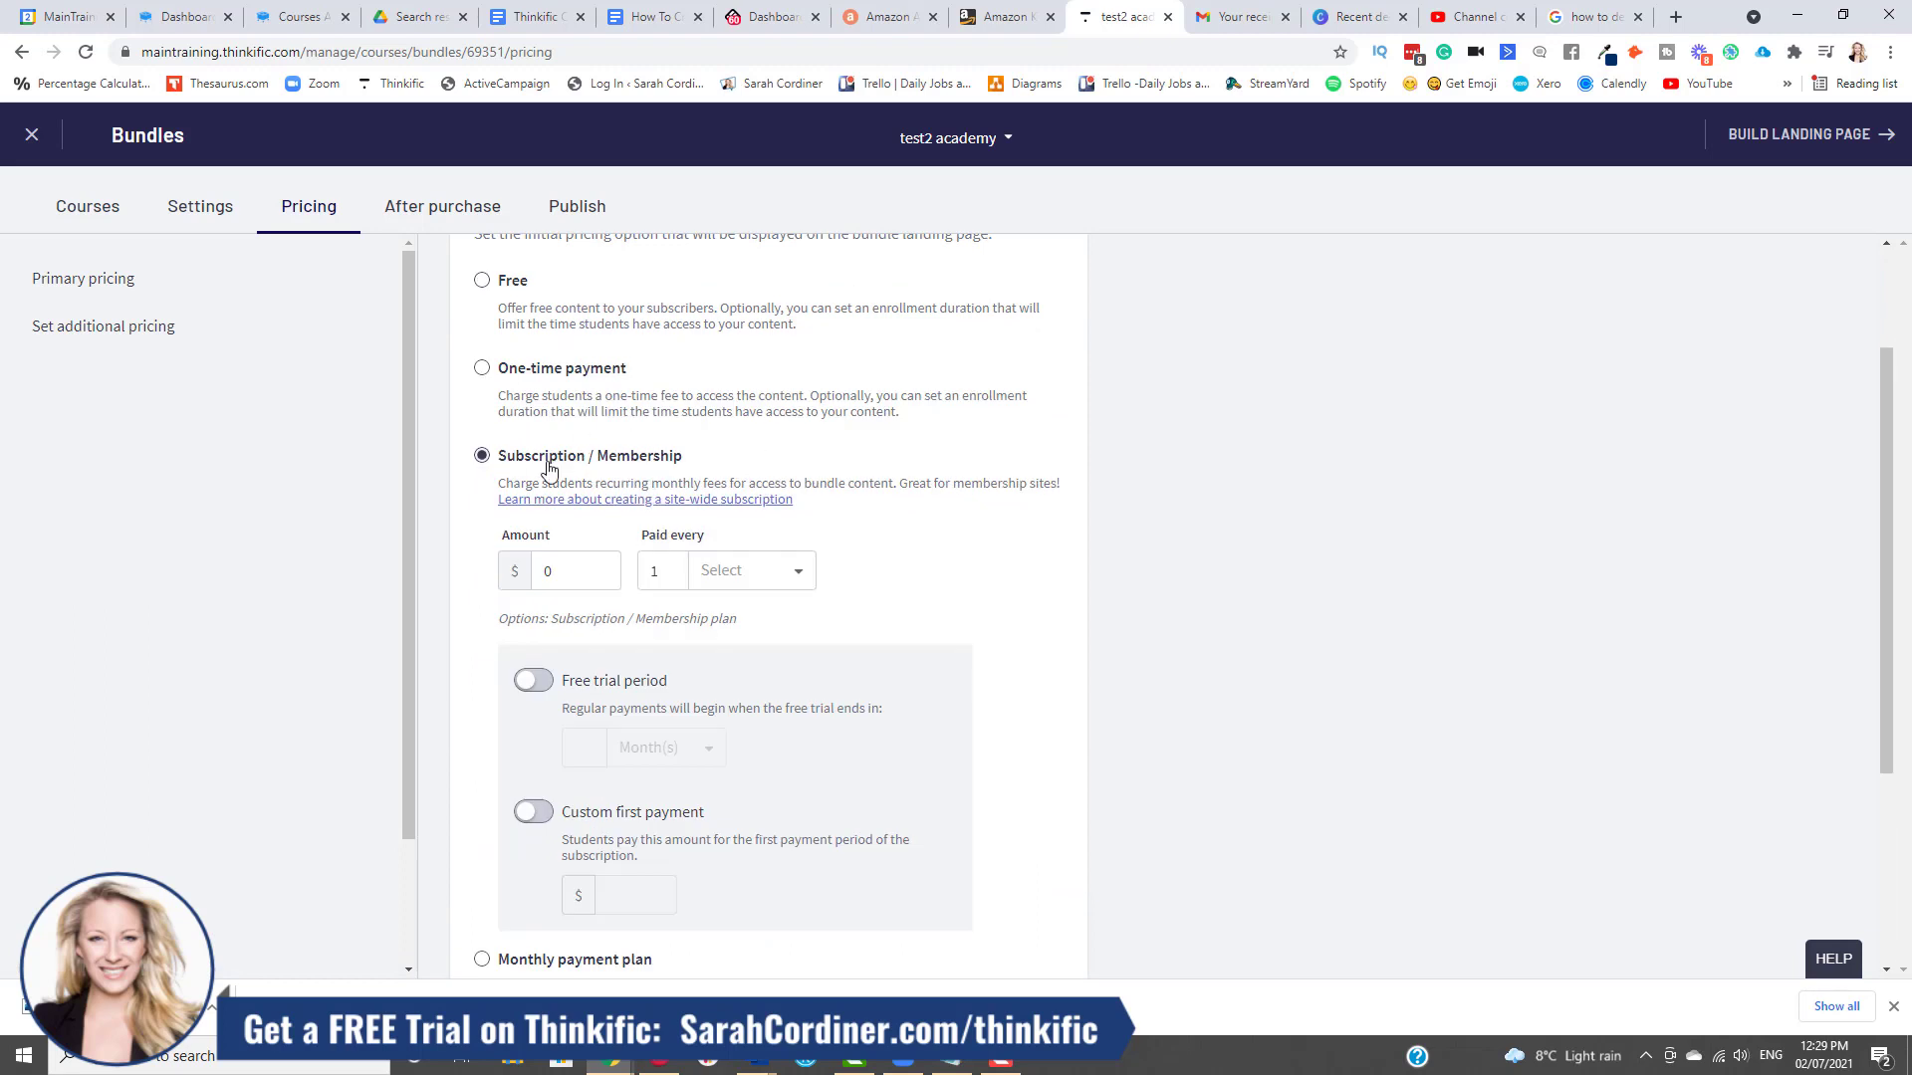
pyautogui.scroll(-2, 906, 427)
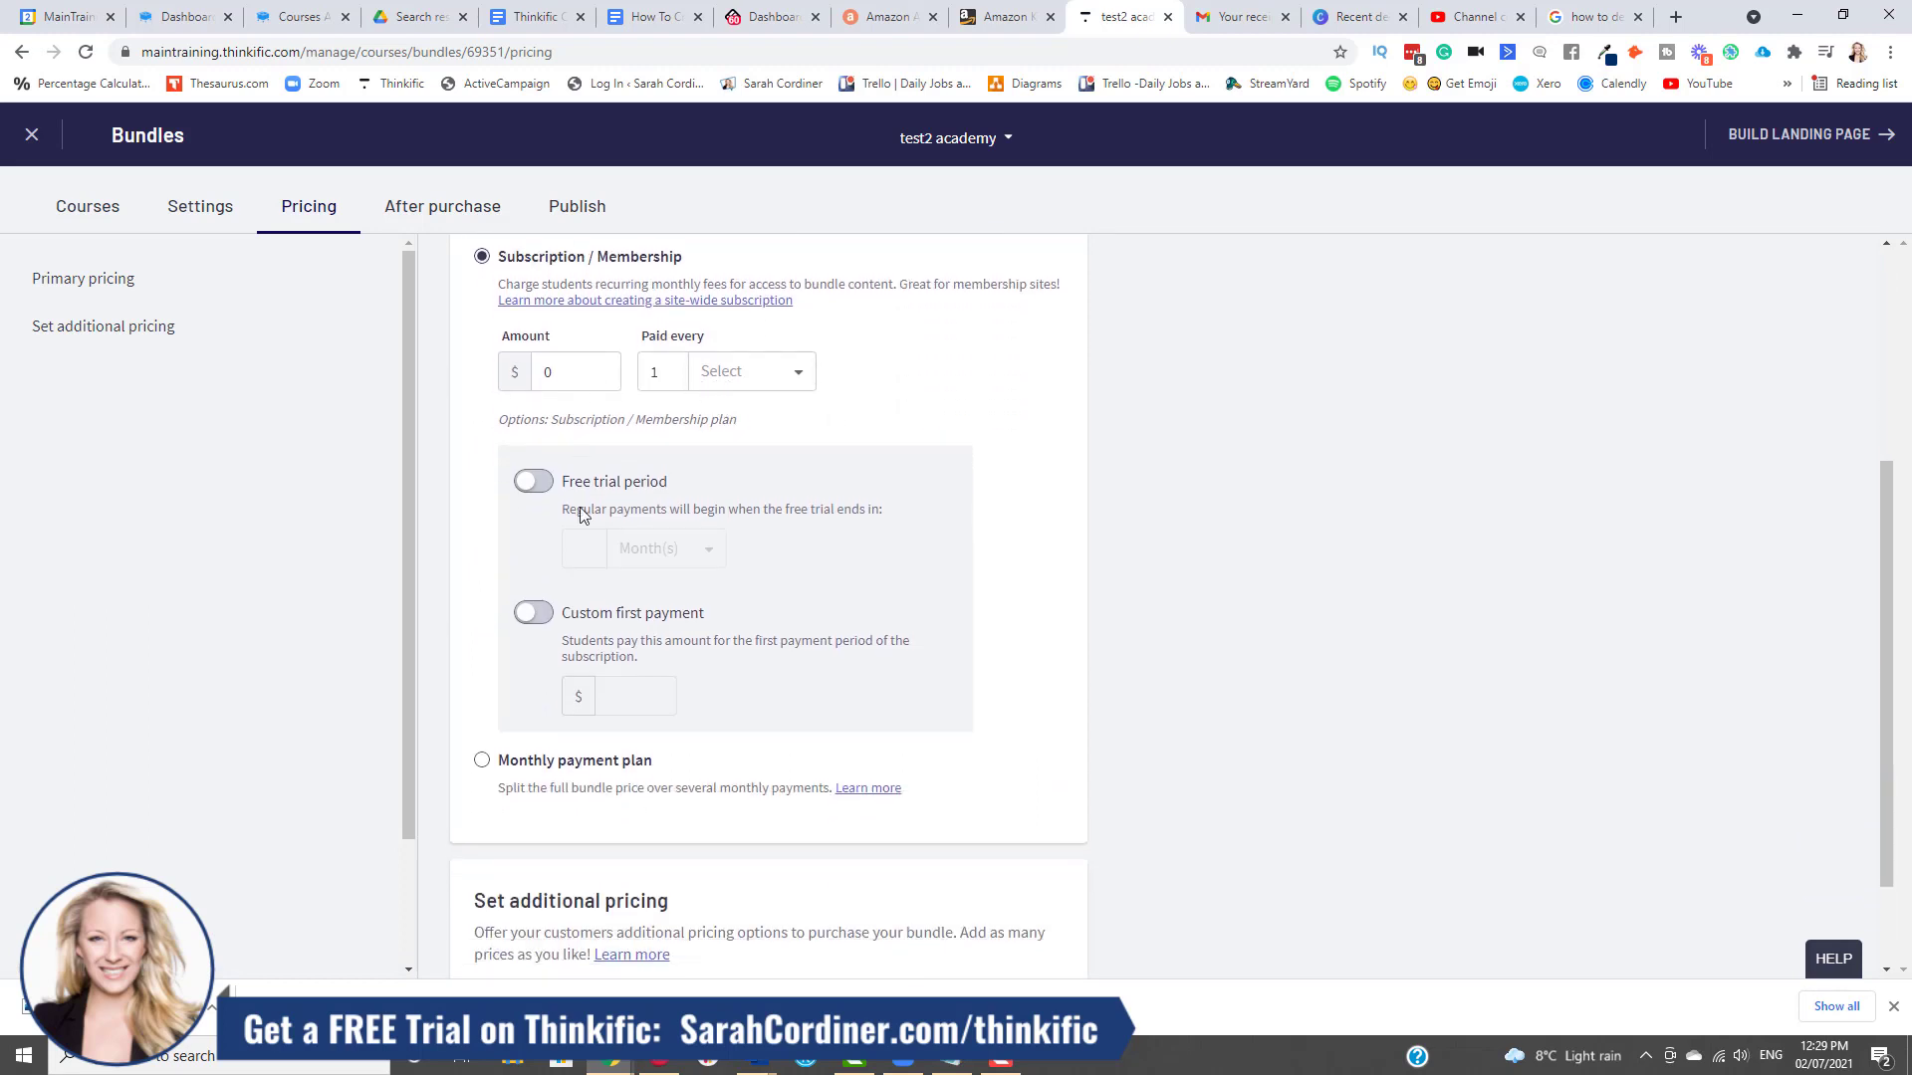
pyautogui.click(593, 374)
pyautogui.write('97')
pyautogui.click(721, 381)
pyautogui.click(734, 426)
pyautogui.scroll(1, 652, 521)
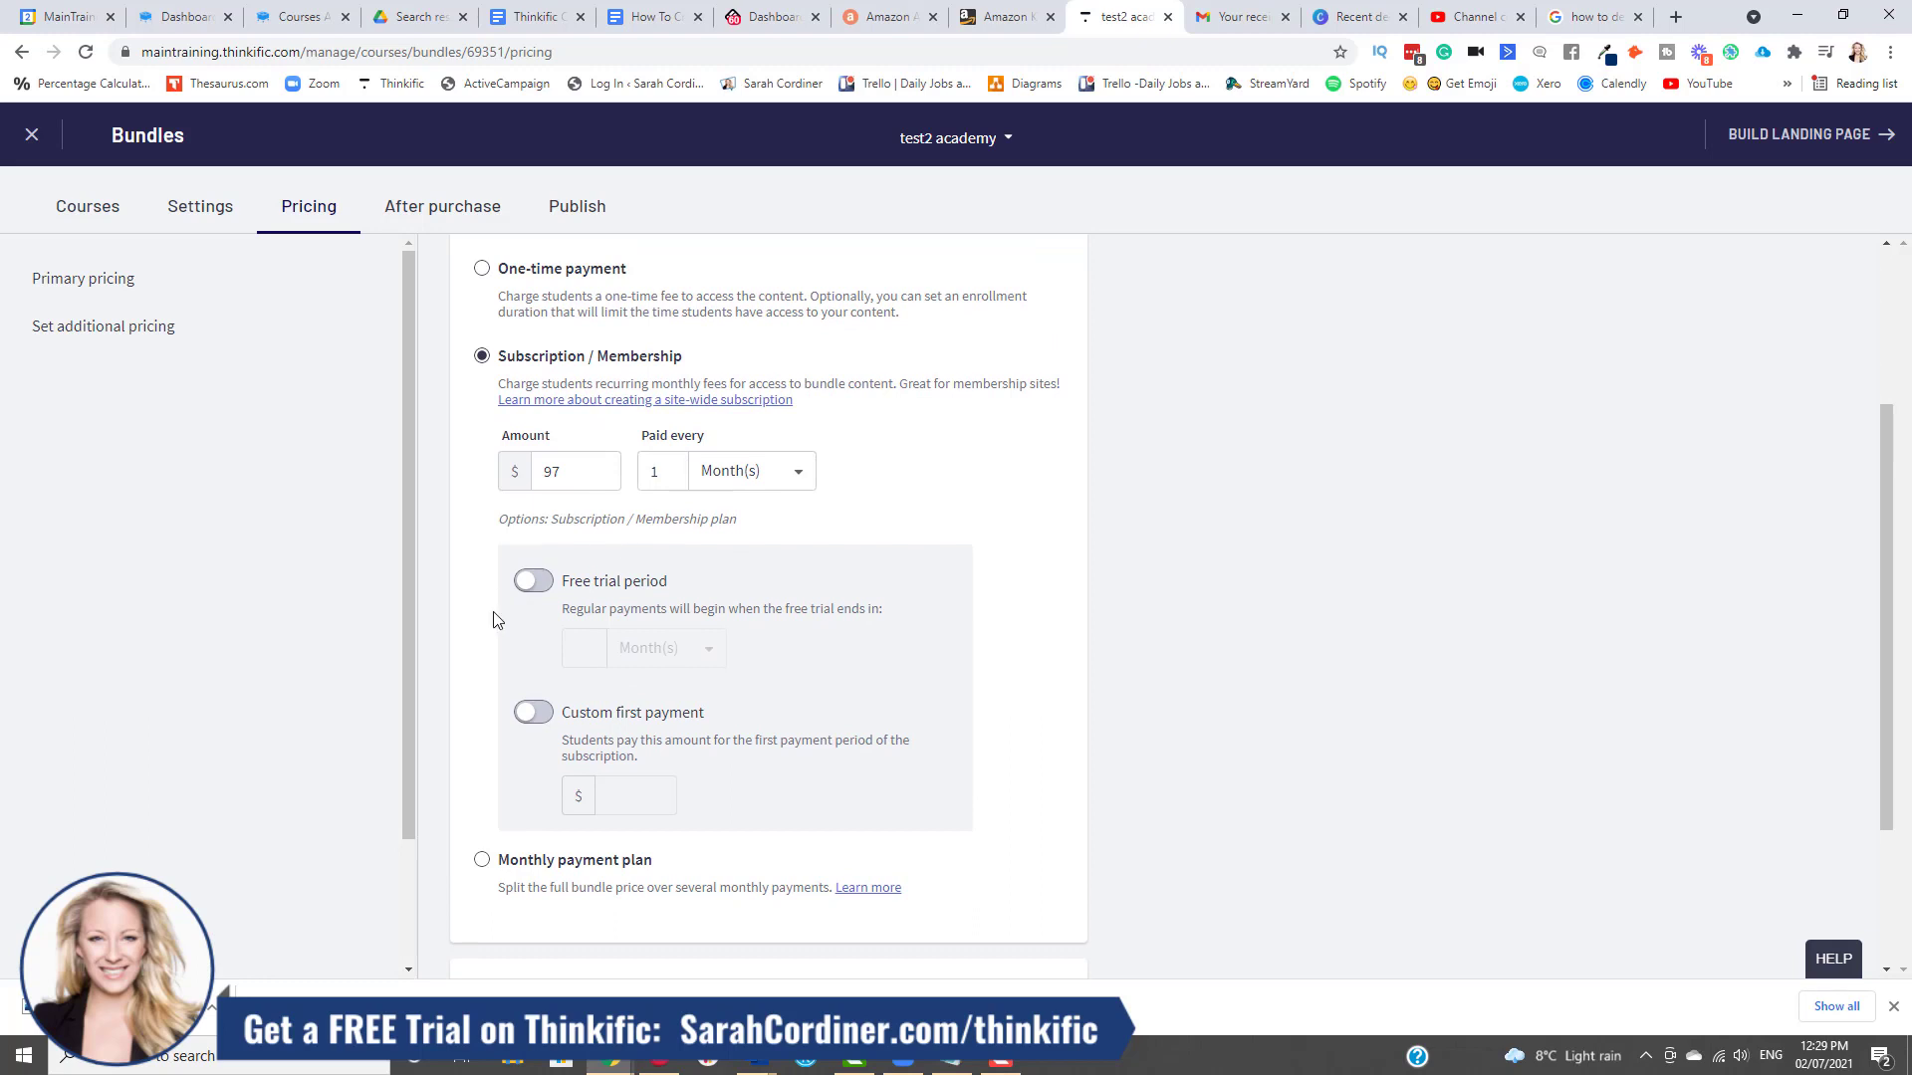
# Try out a free trial period of 7 days on the subscription and turn it back off
pyautogui.scroll(-1, 589, 542)
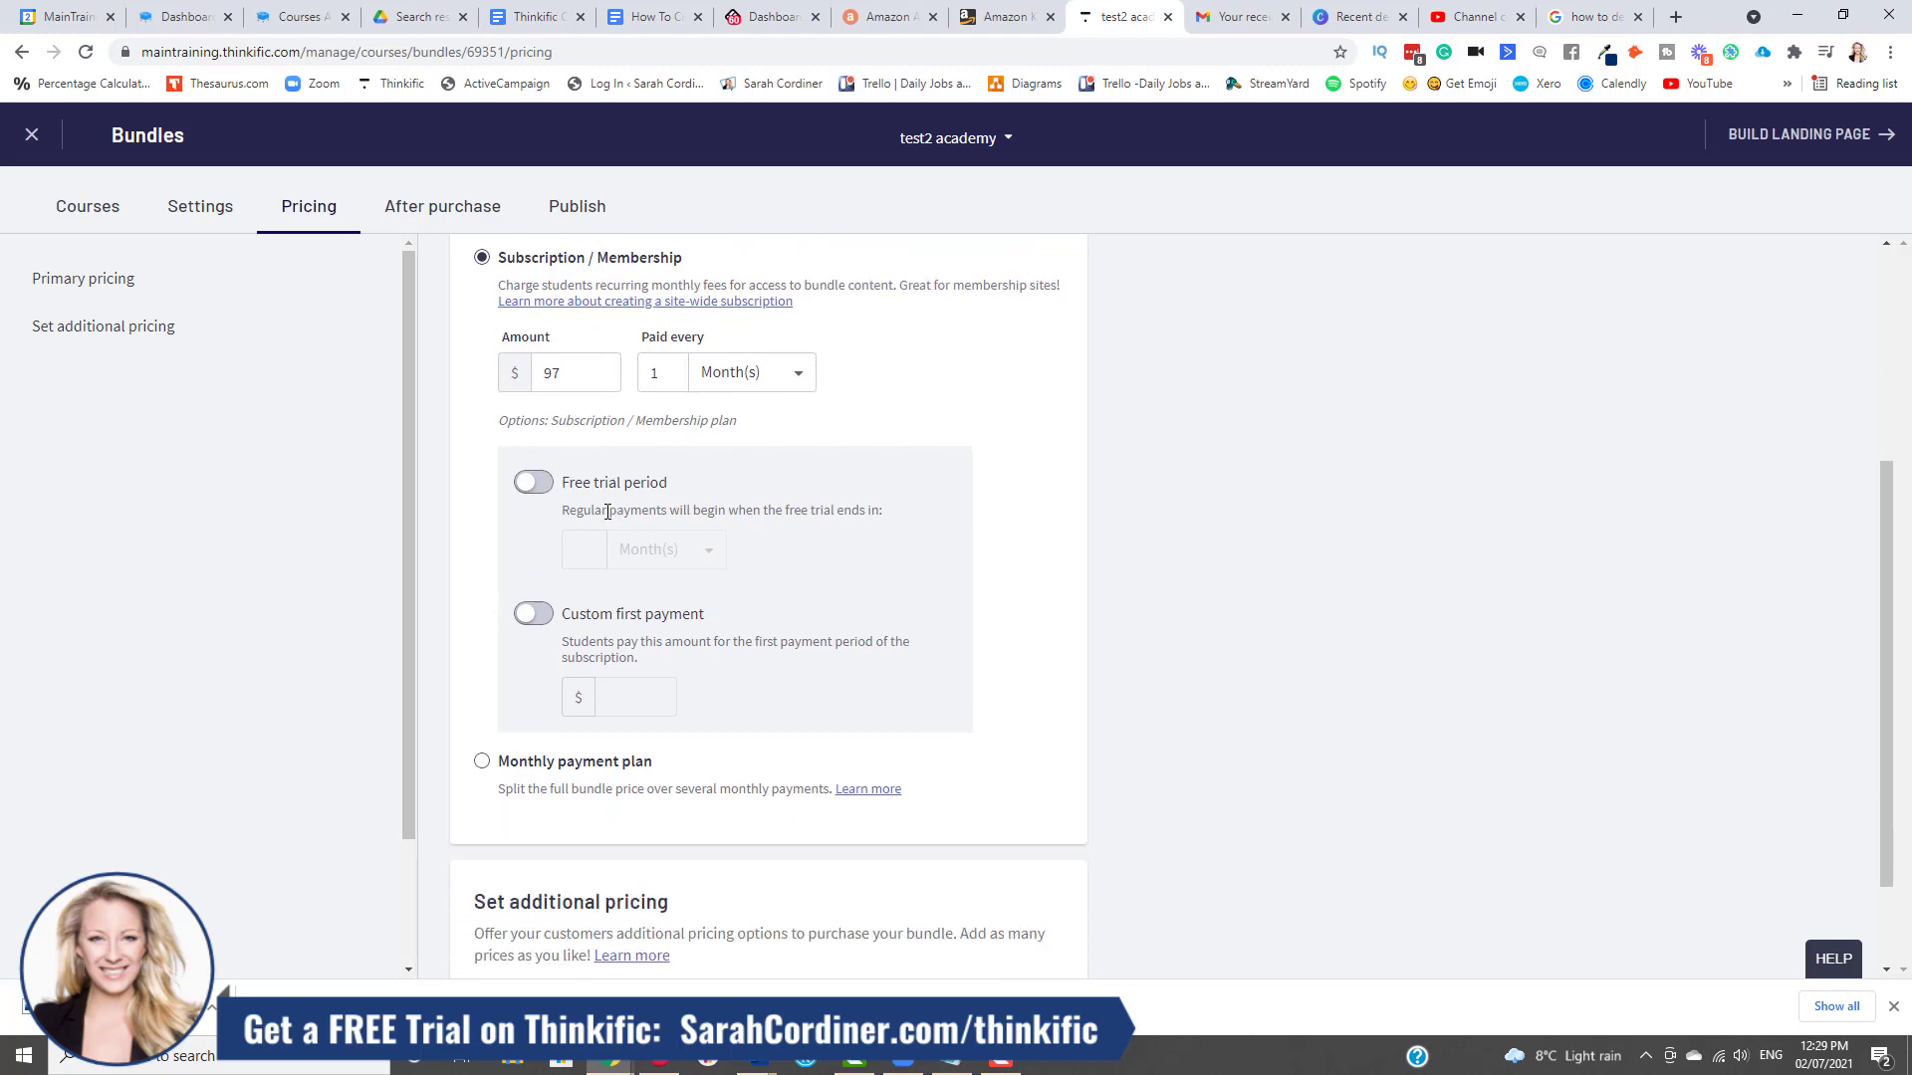
pyautogui.click(548, 486)
pyautogui.click(650, 559)
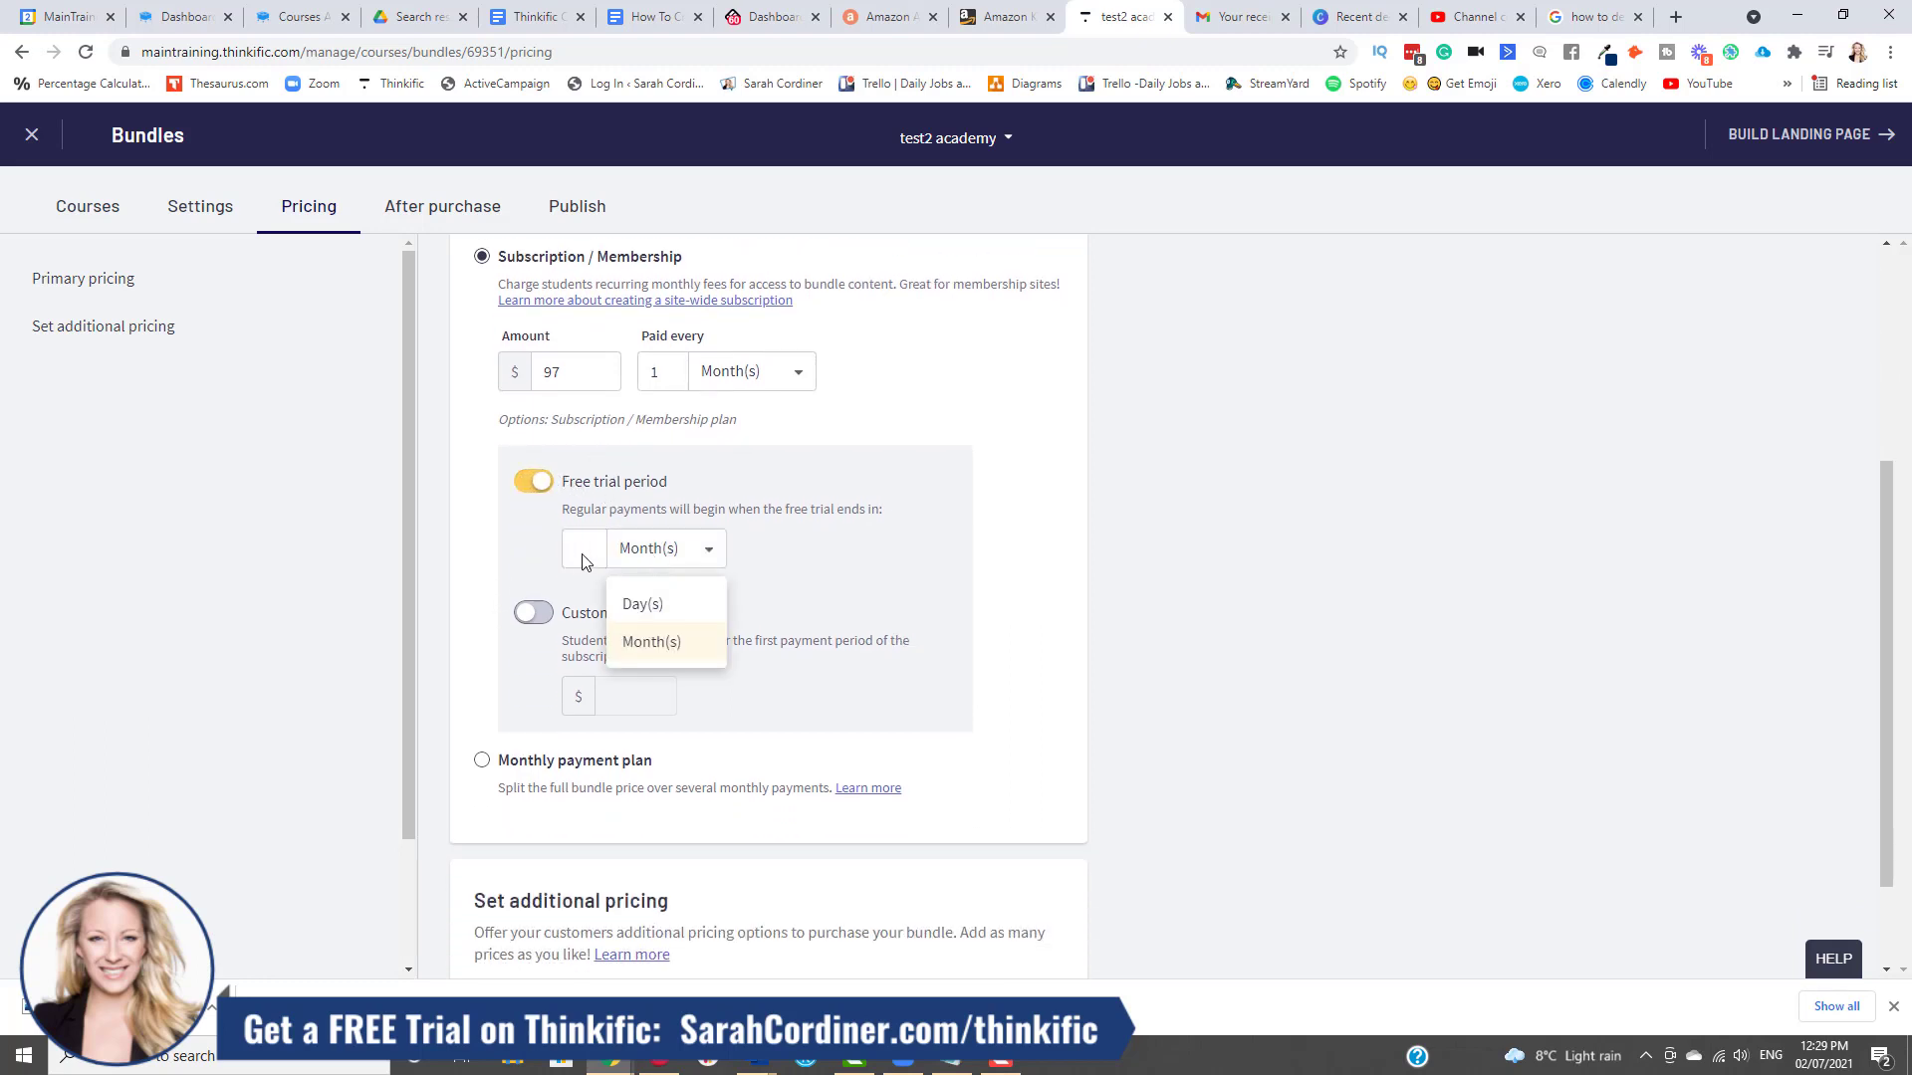
pyautogui.click(576, 556)
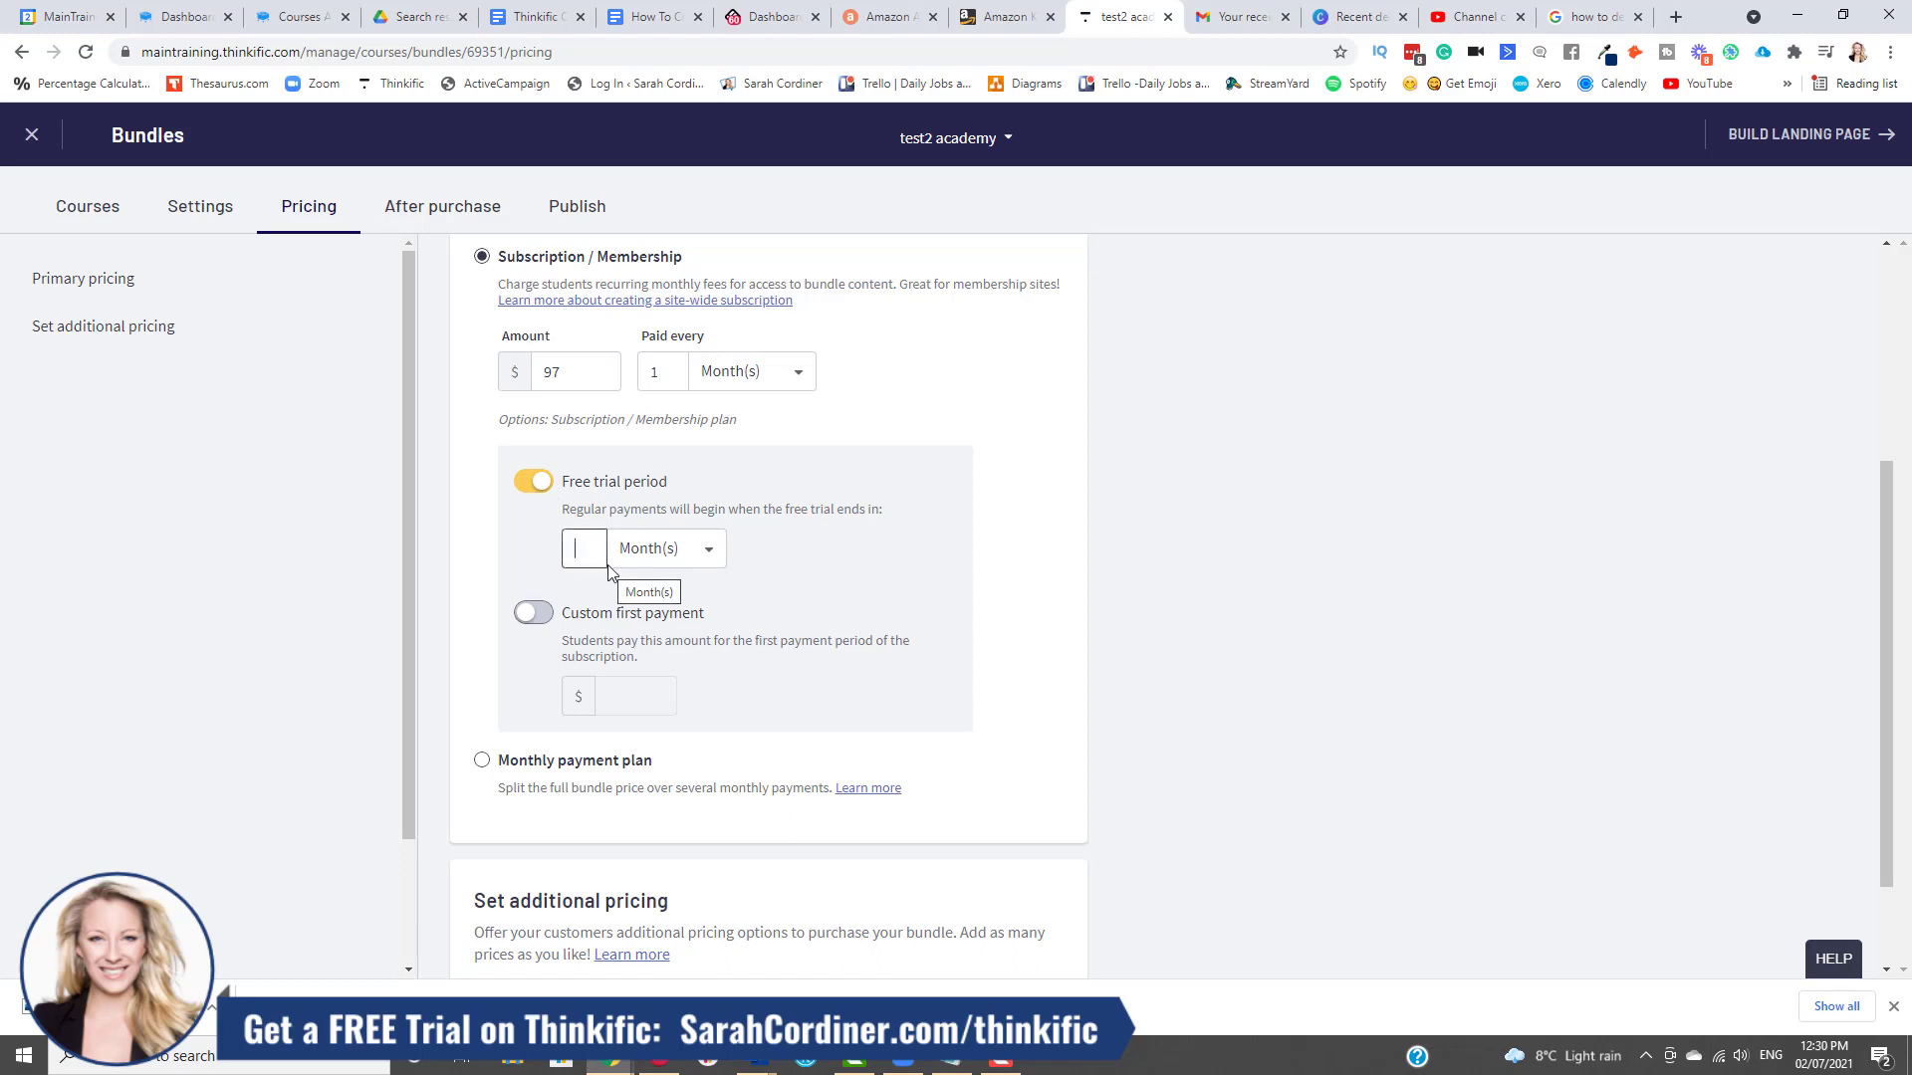
pyautogui.write('7')
pyautogui.click(685, 599)
pyautogui.scroll(1, 650, 528)
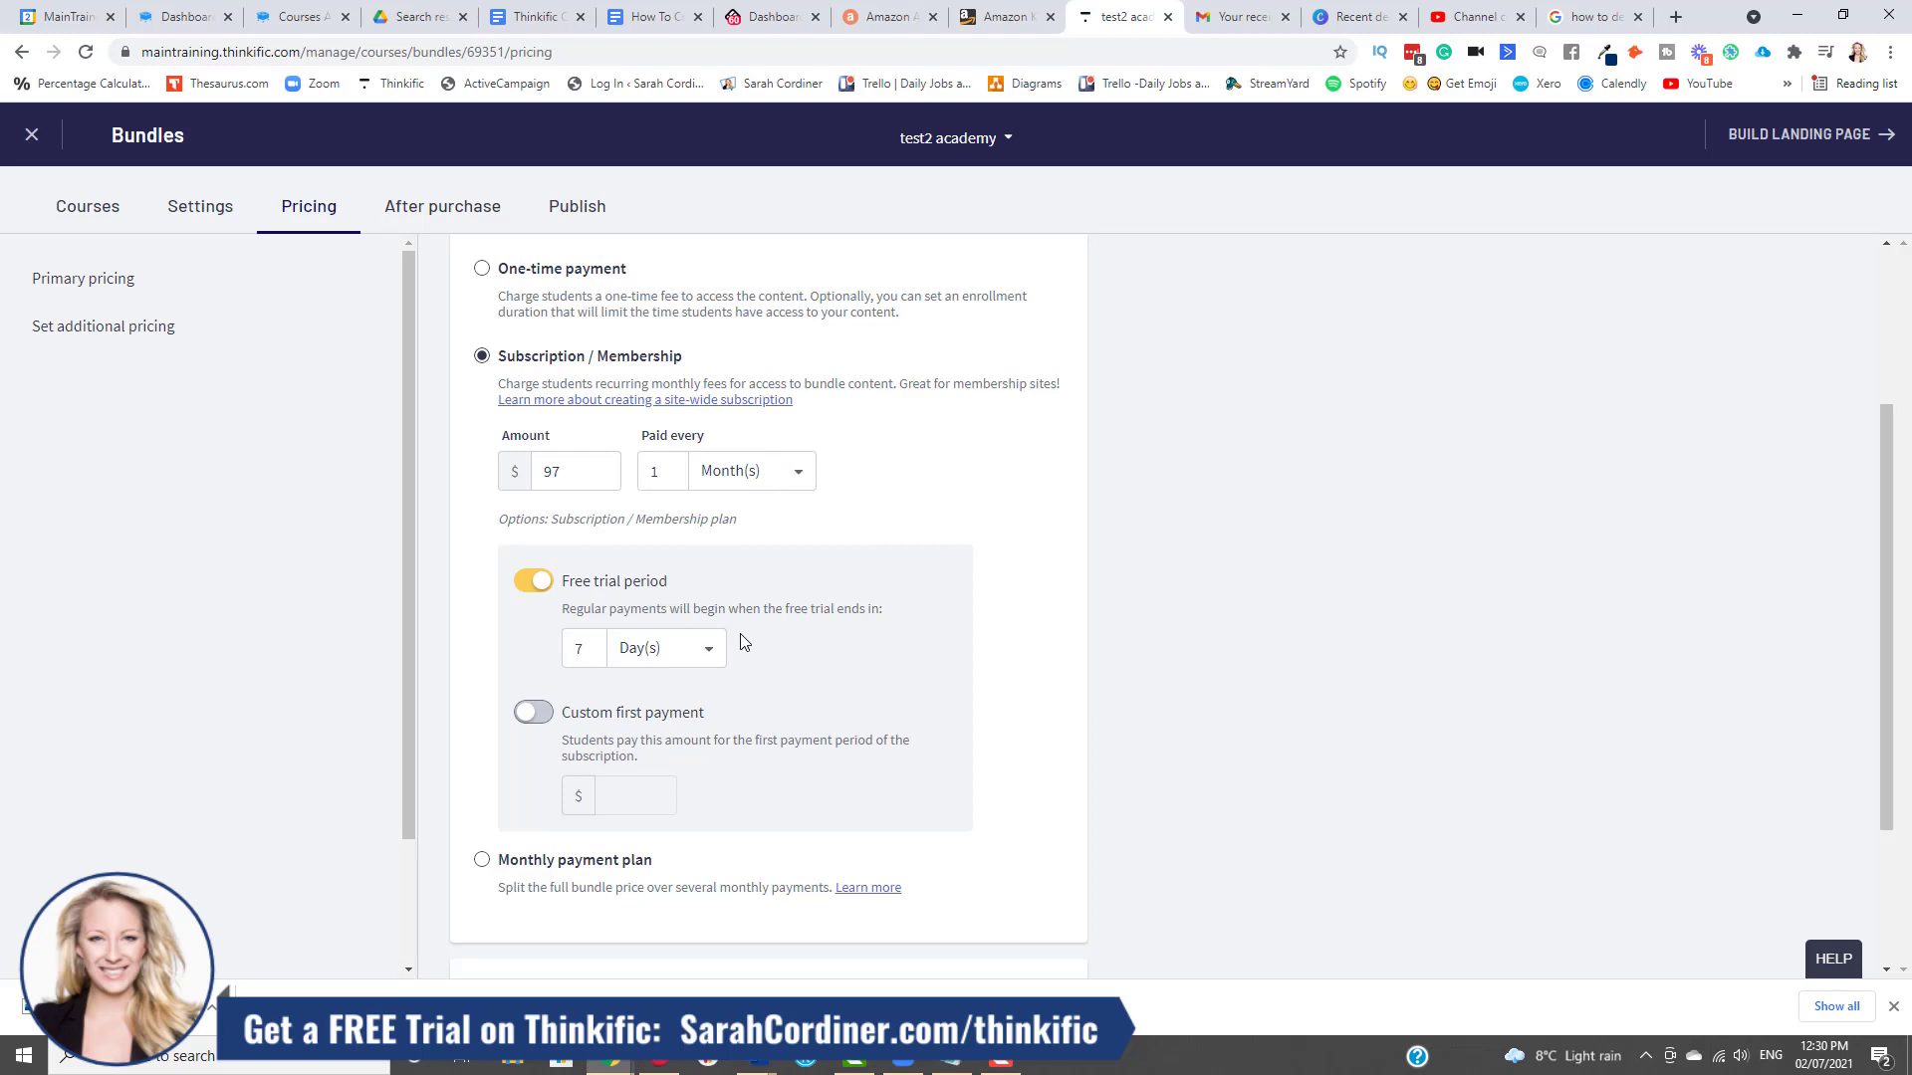
pyautogui.click(527, 582)
# Enable a custom first payment of $1 for the subscription
pyautogui.scroll(-1, 737, 588)
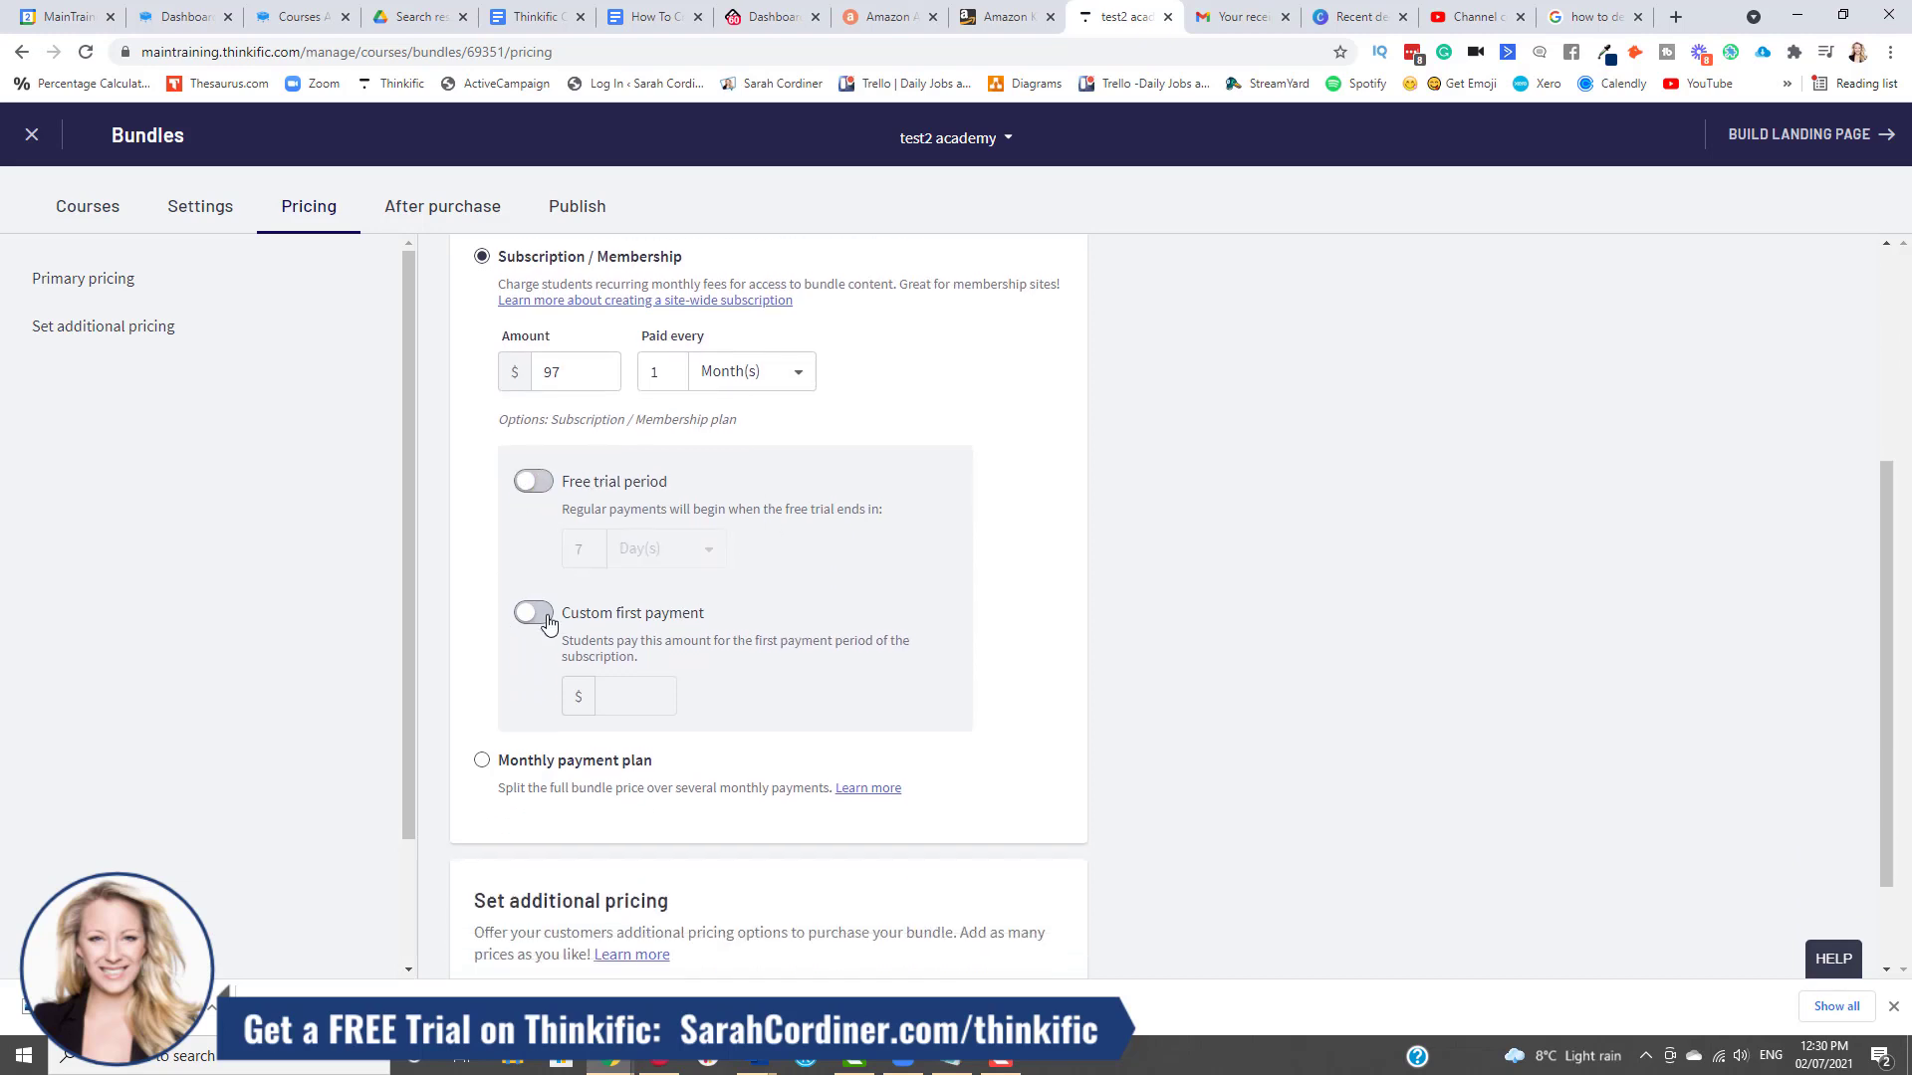
pyautogui.click(532, 612)
pyautogui.write('1')
pyautogui.click(730, 710)
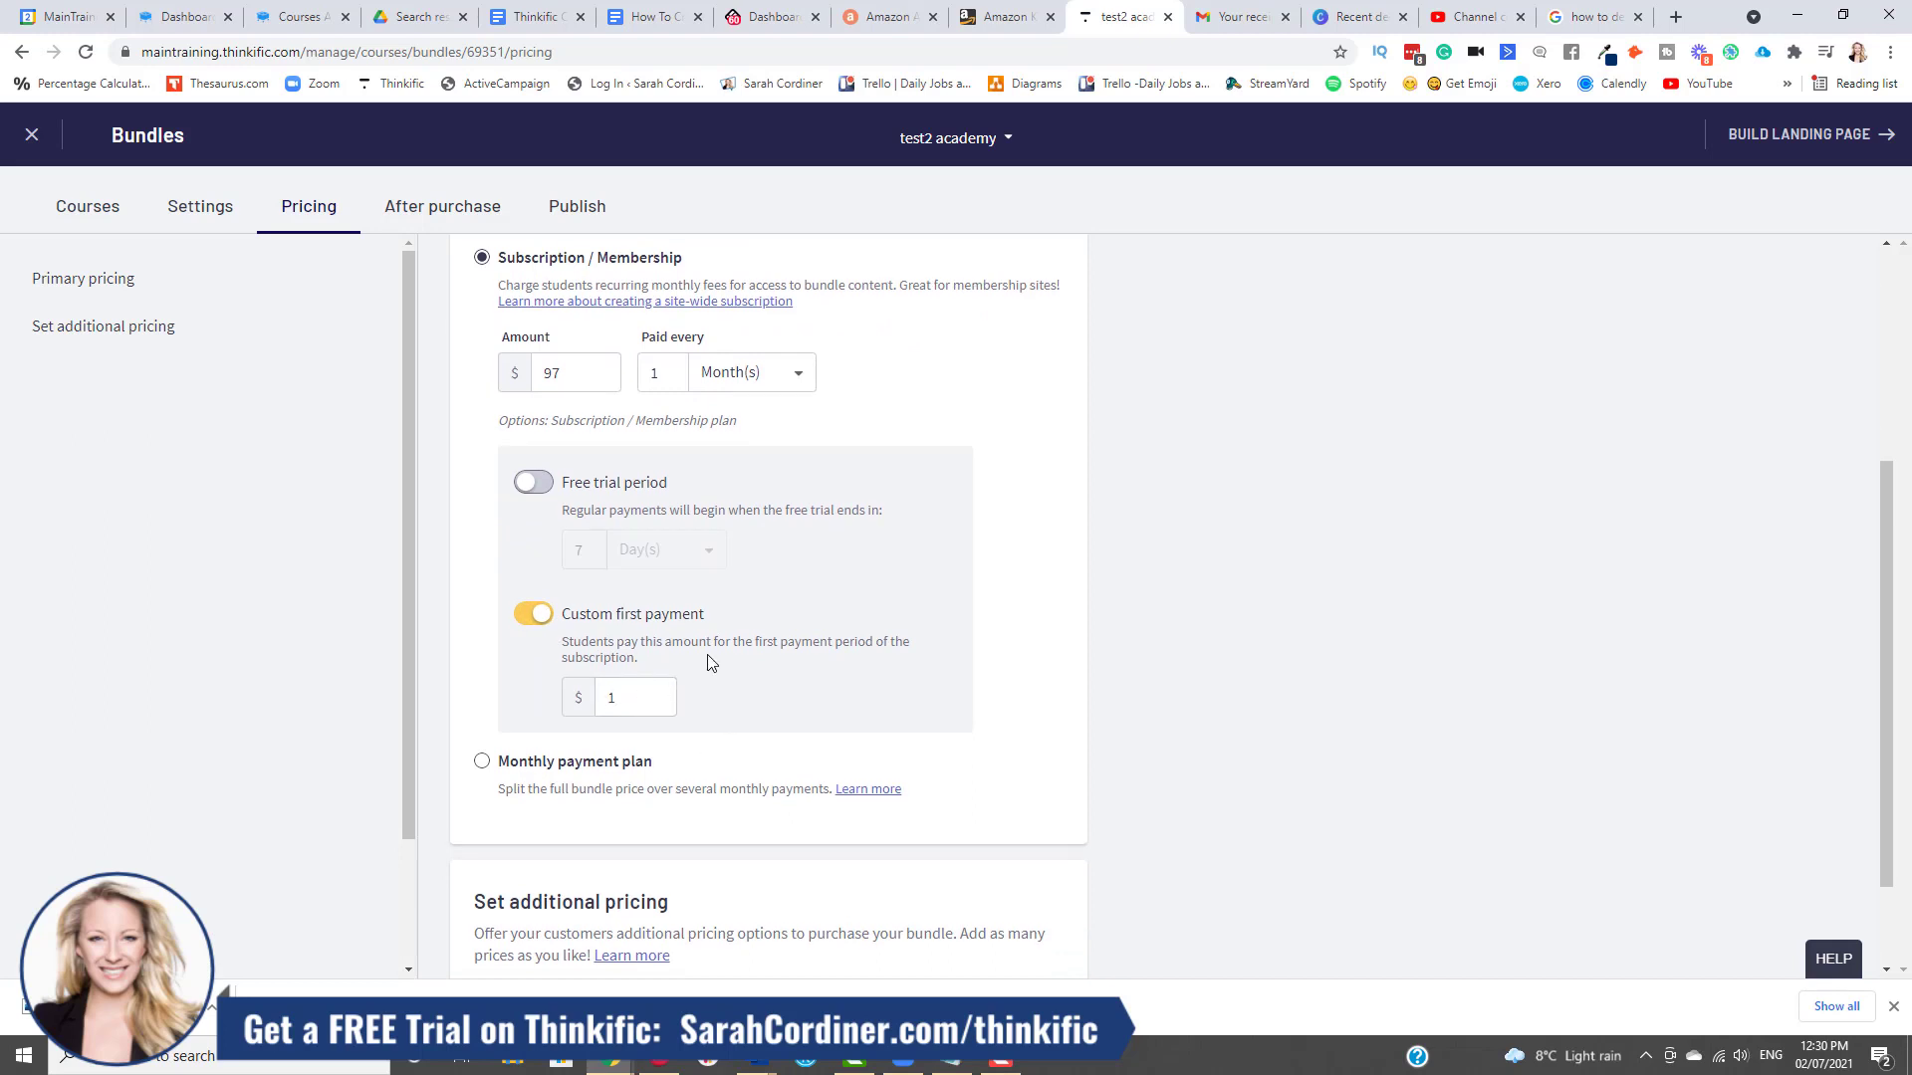
pyautogui.scroll(1, 709, 663)
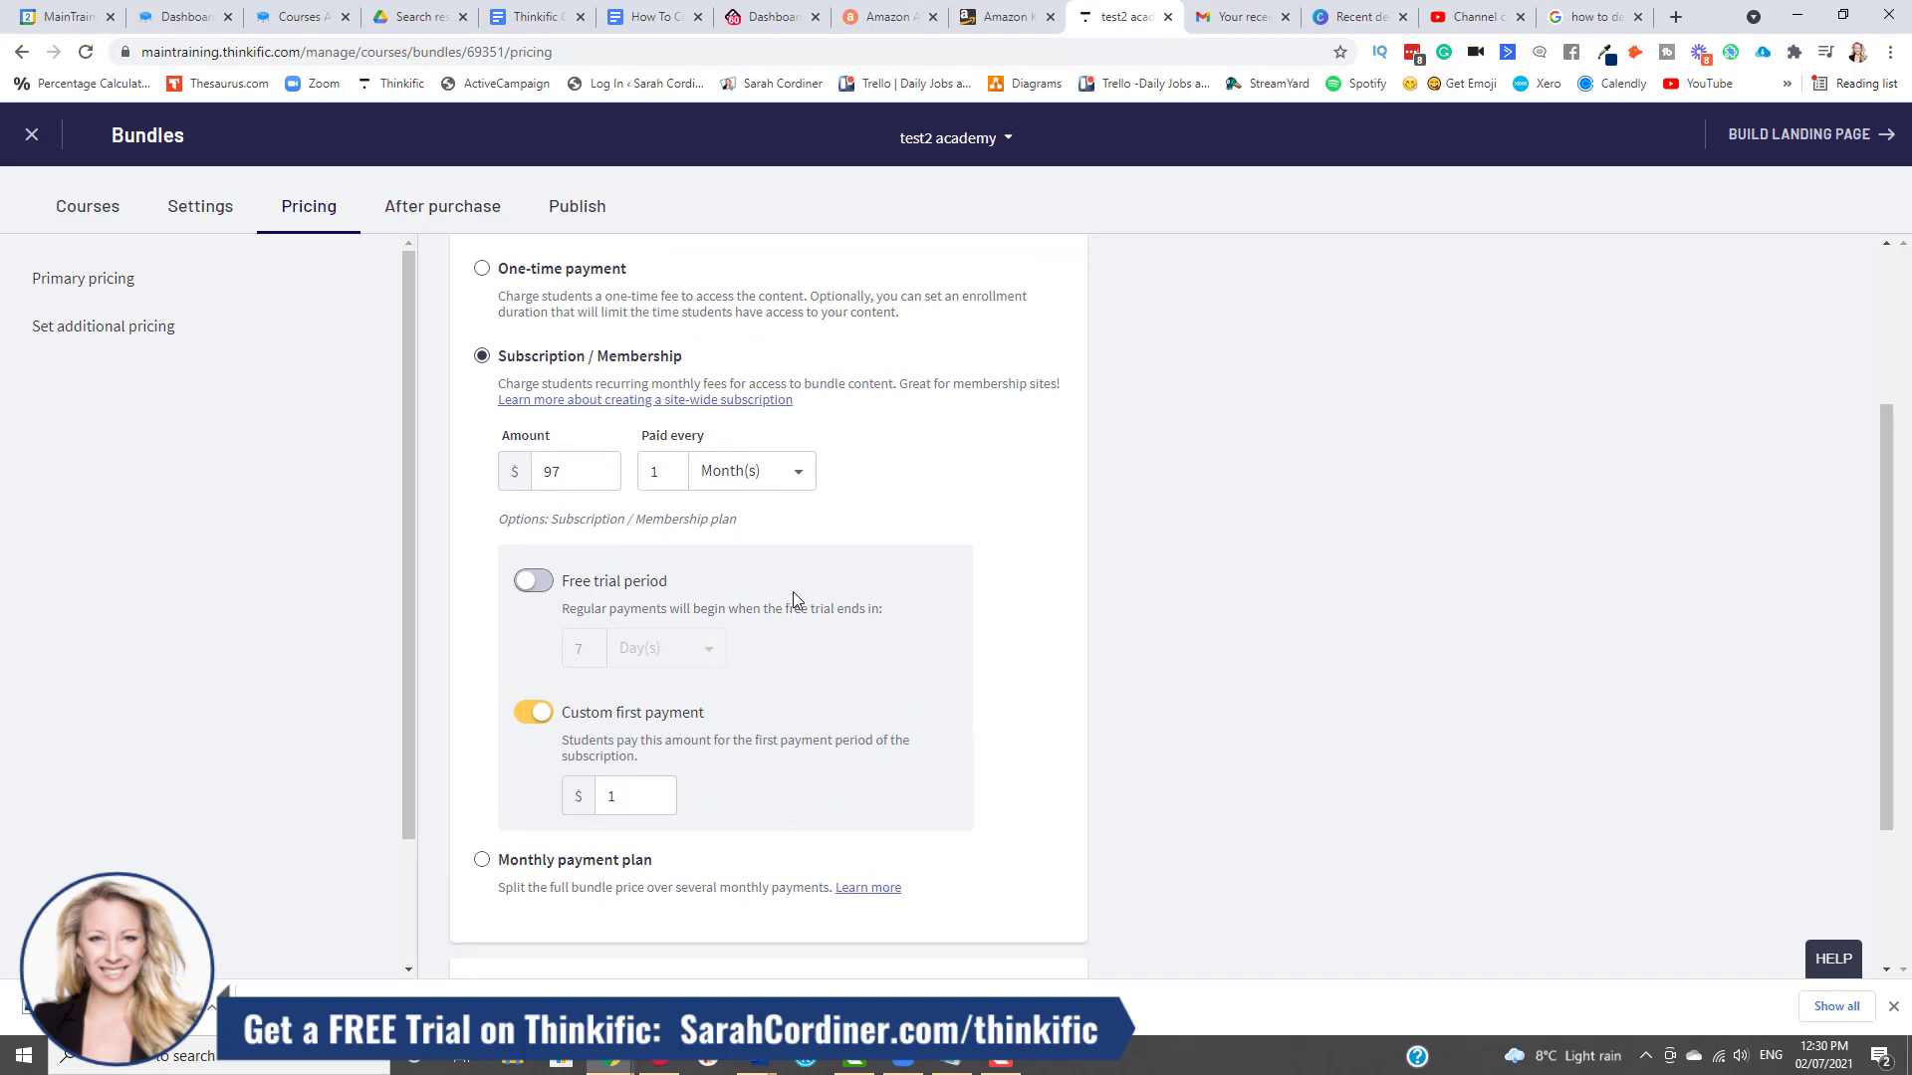
# Turn off the custom first payment option for the subscription
pyautogui.scroll(-1, 793, 592)
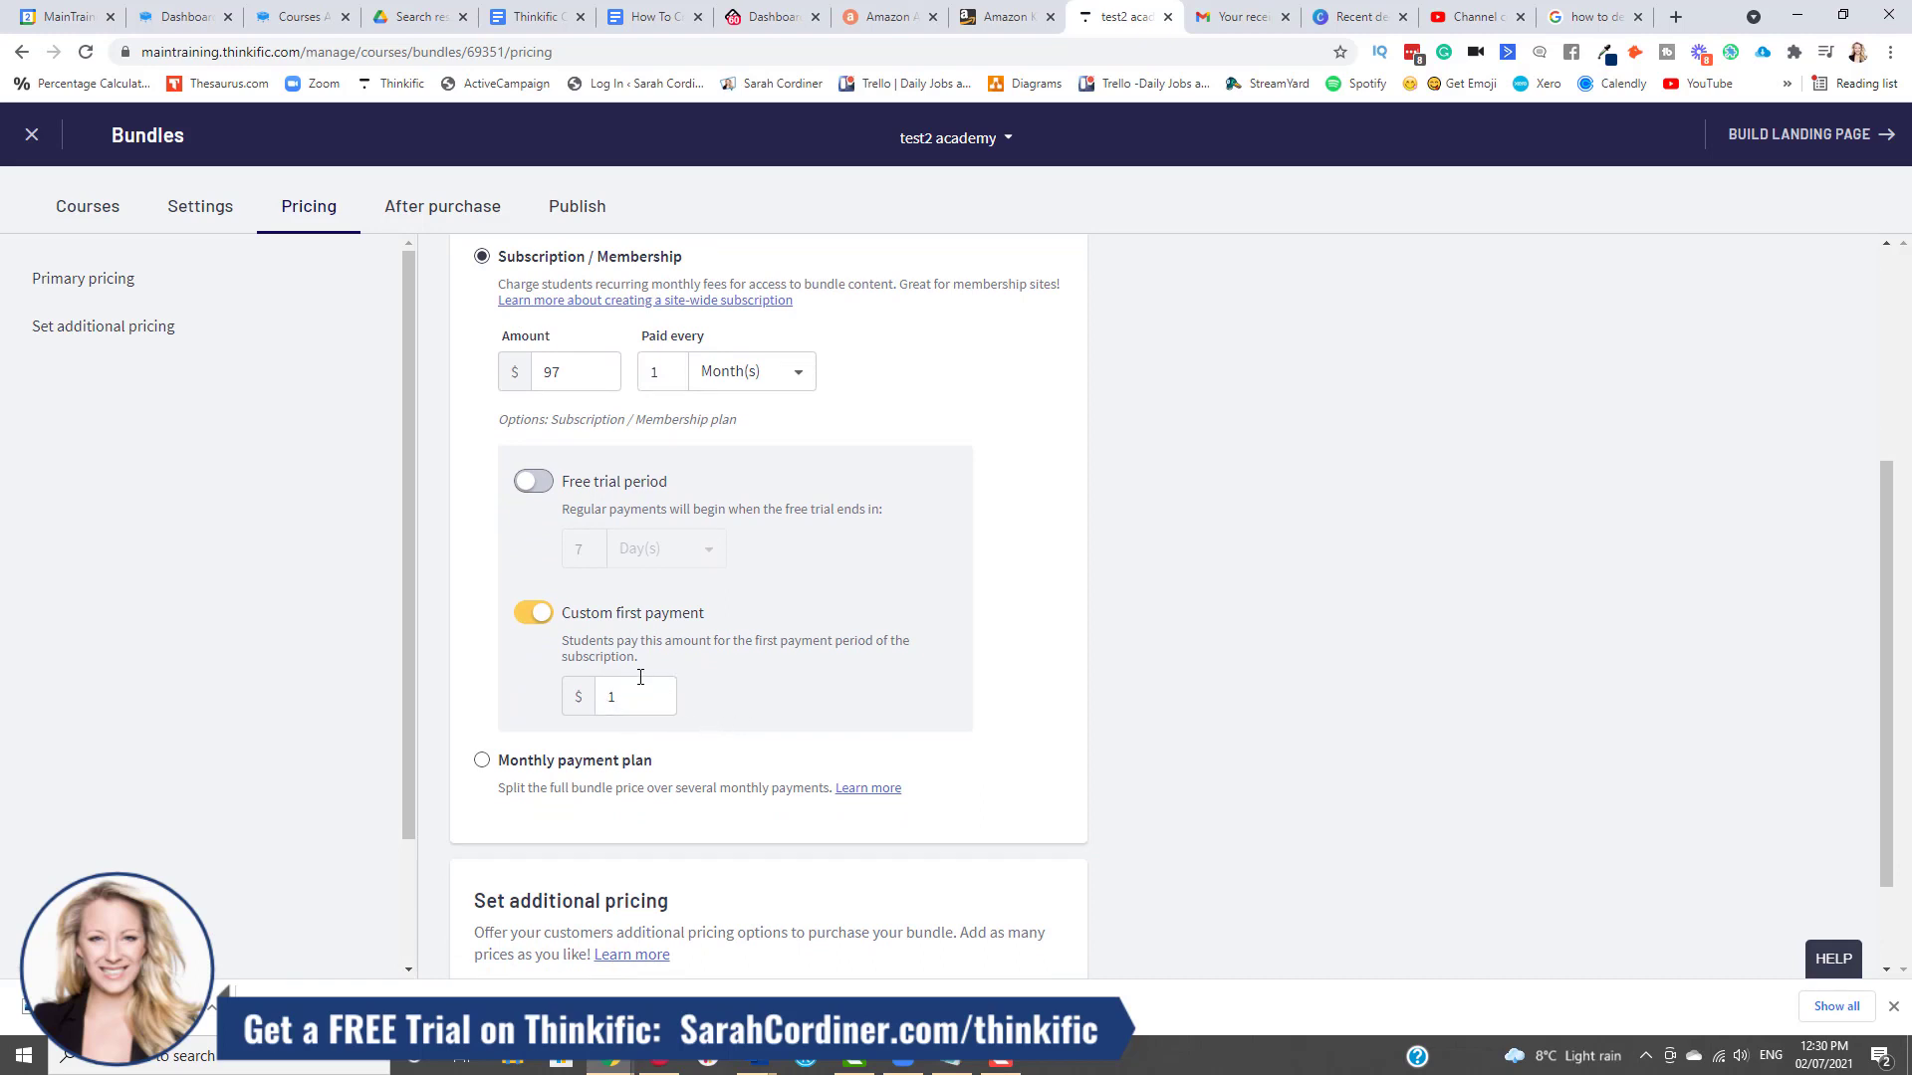
pyautogui.scroll(1, 641, 681)
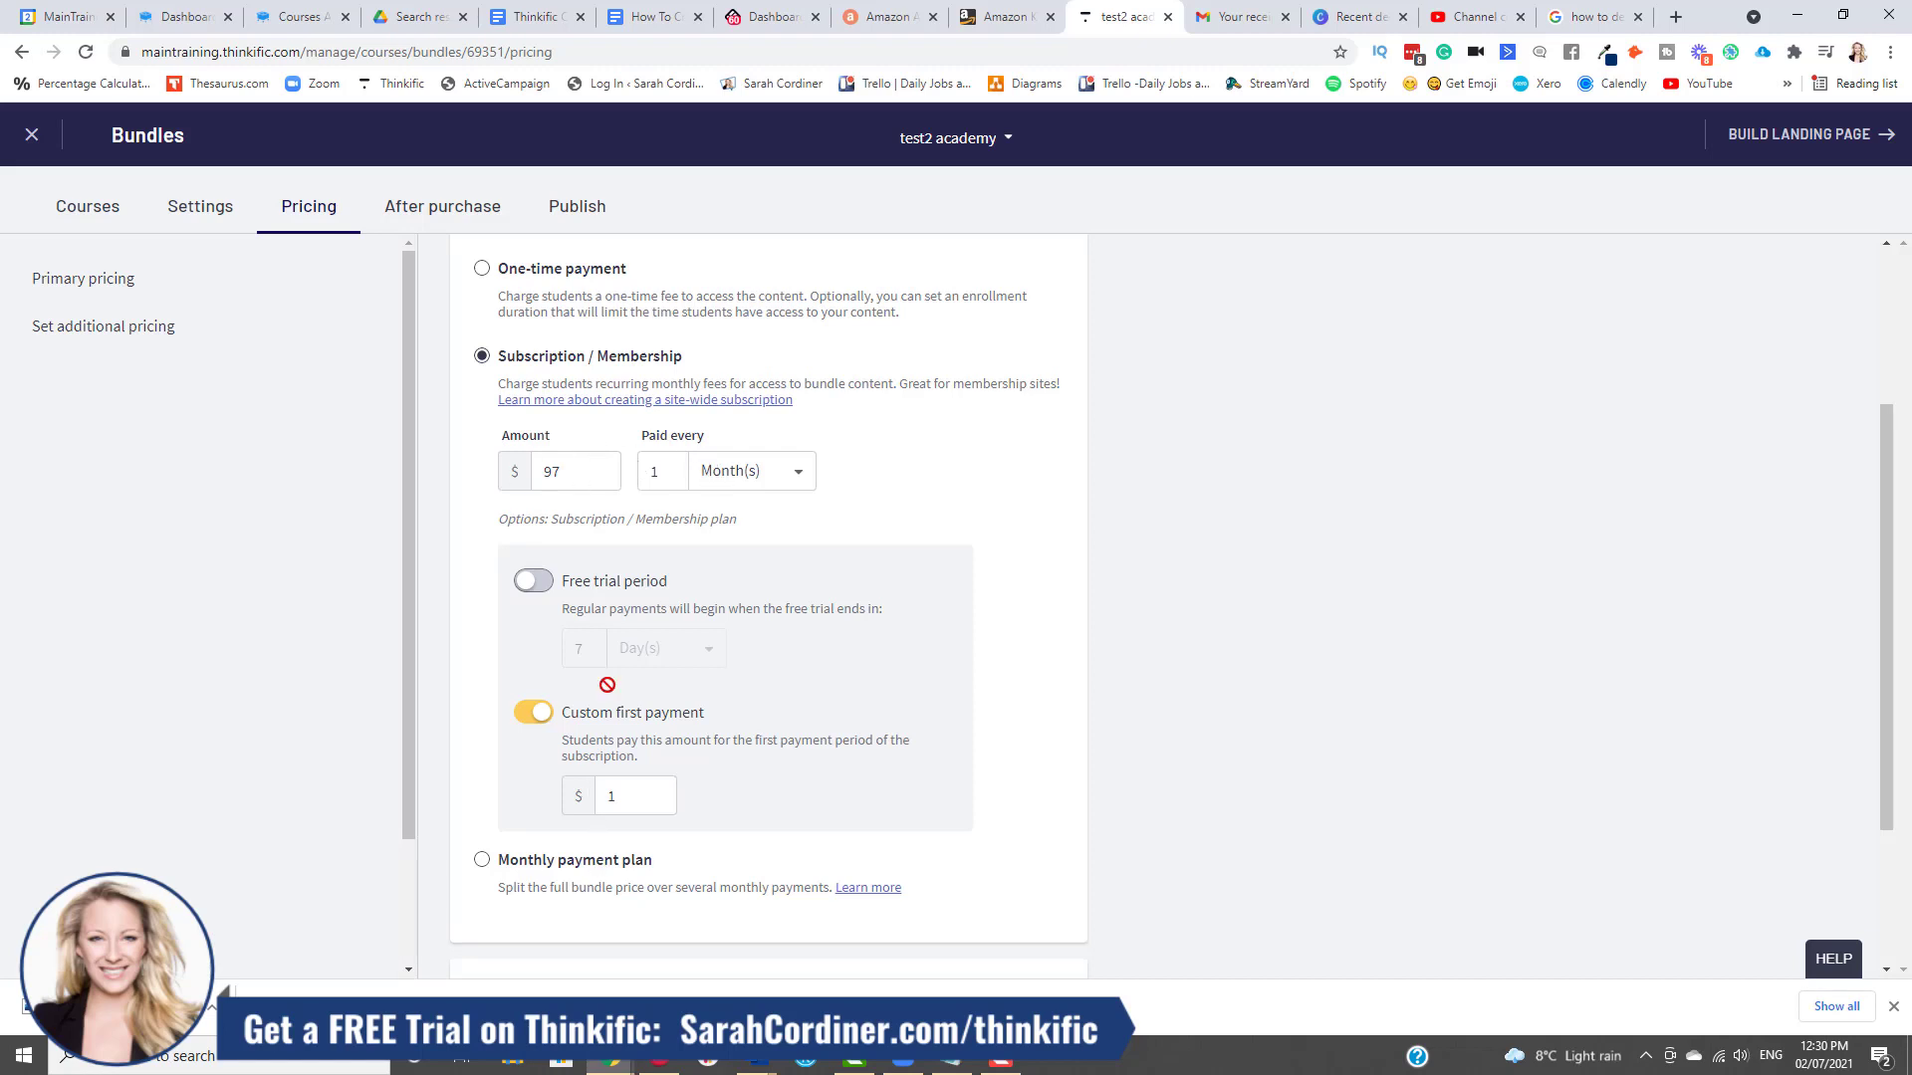
pyautogui.scroll(-1, 709, 717)
pyautogui.scroll(-1, 709, 718)
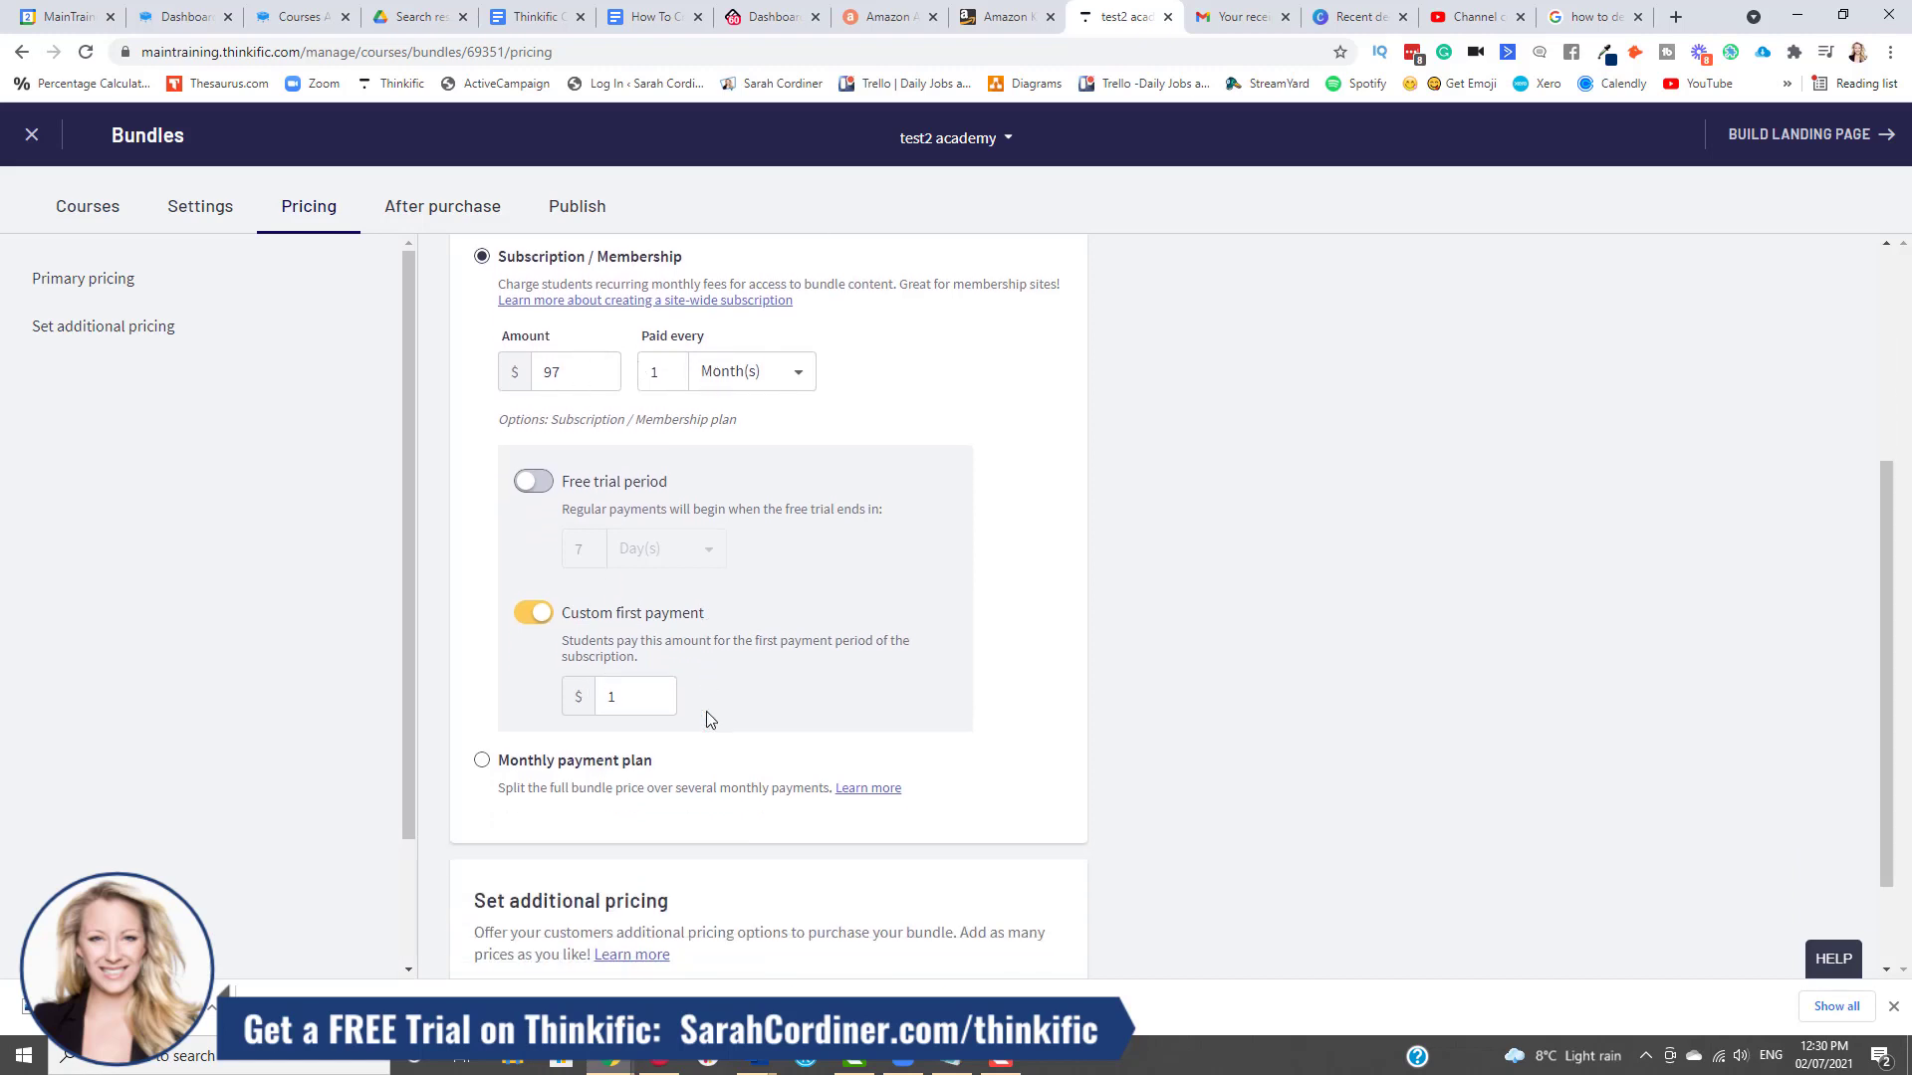
pyautogui.scroll(1, 698, 649)
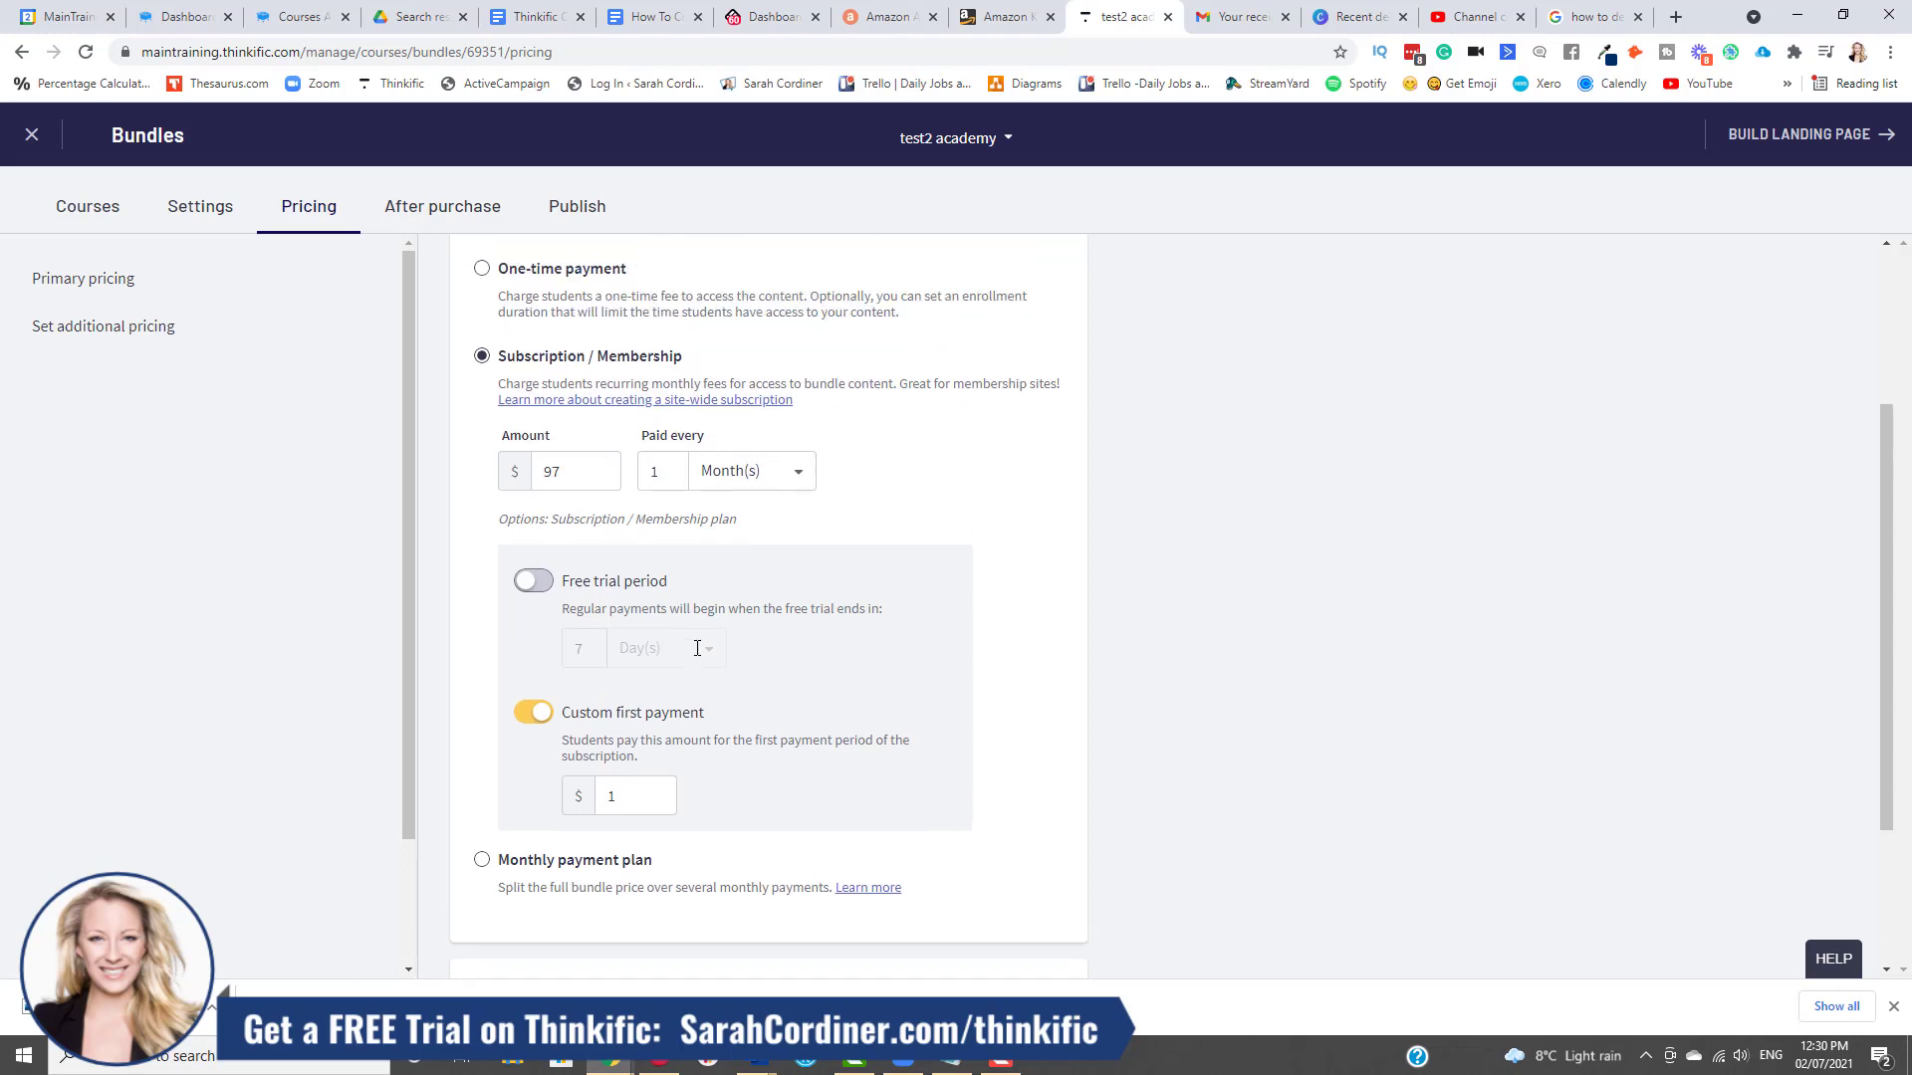
pyautogui.click(535, 714)
pyautogui.scroll(1, 893, 587)
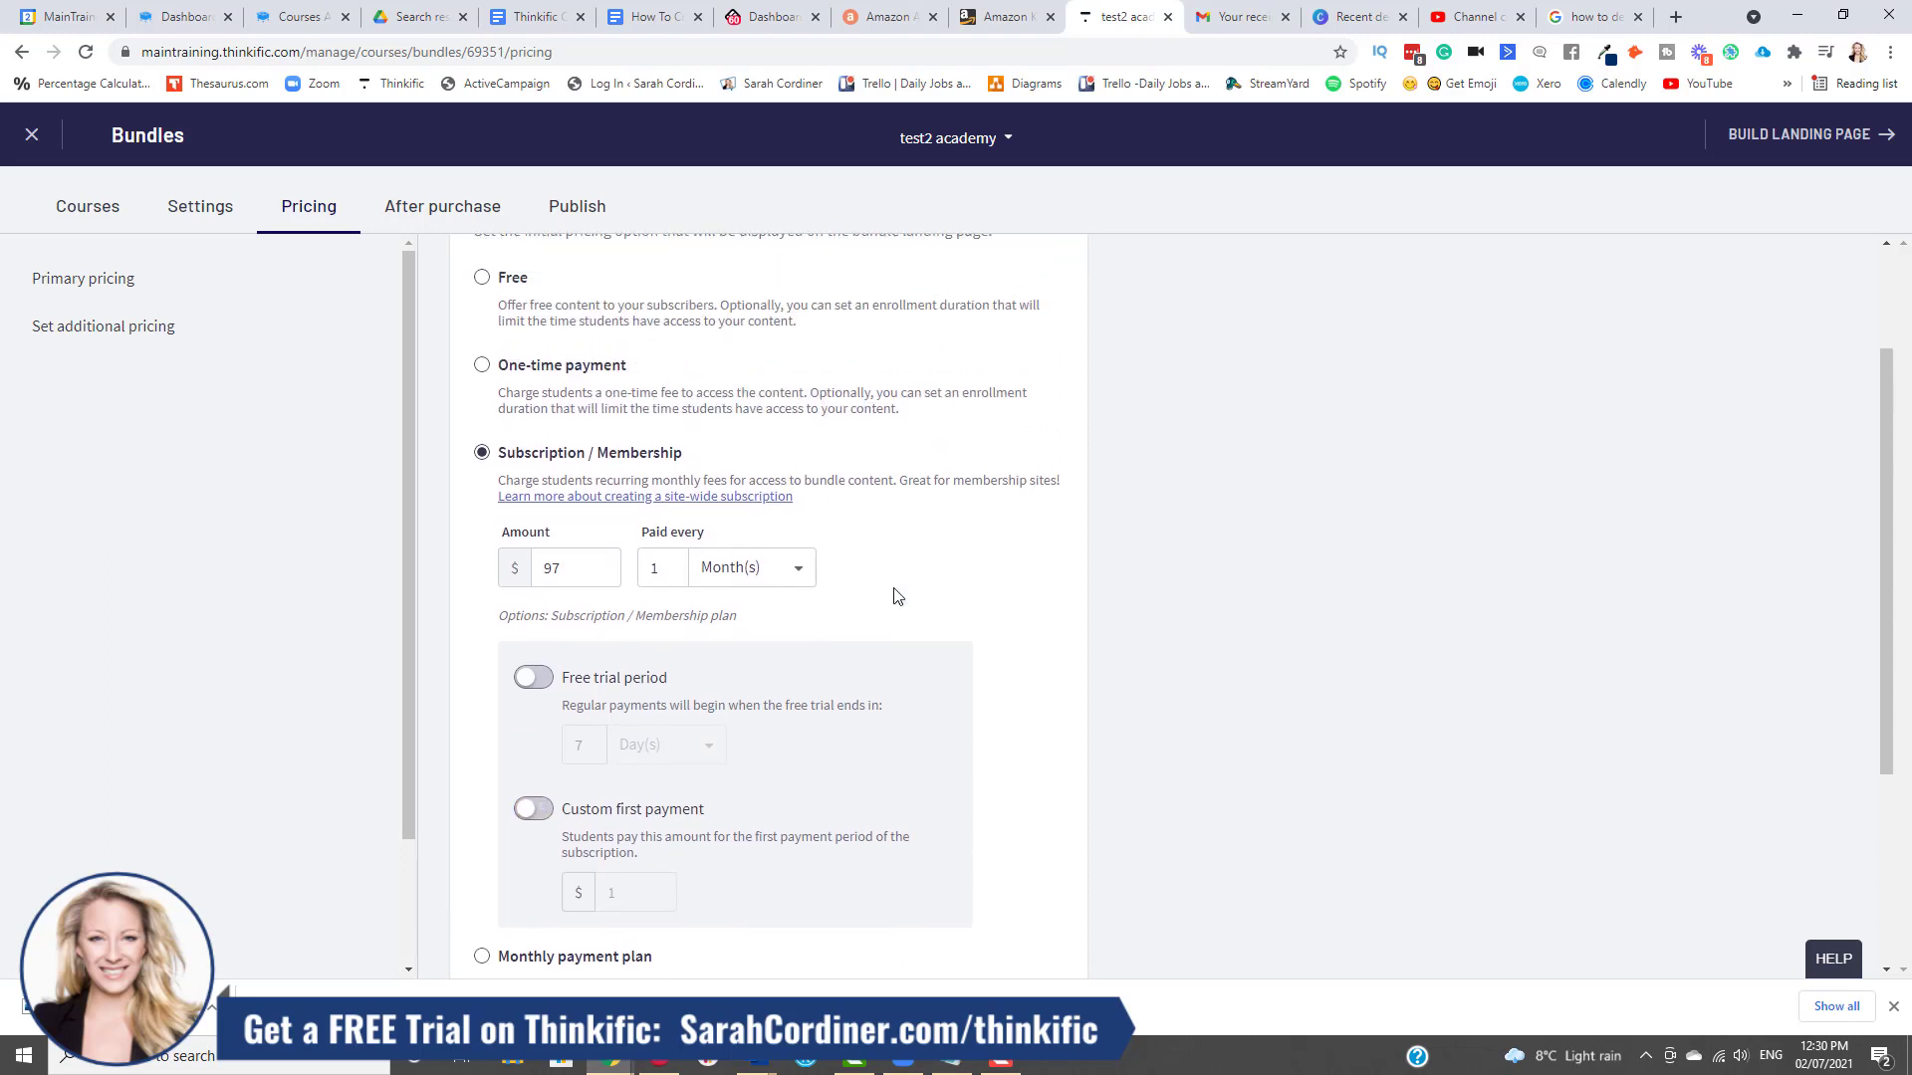
# Go to the bundle's publishing page, discarding the unsaved pricing changes
pyautogui.scroll(1, 720, 388)
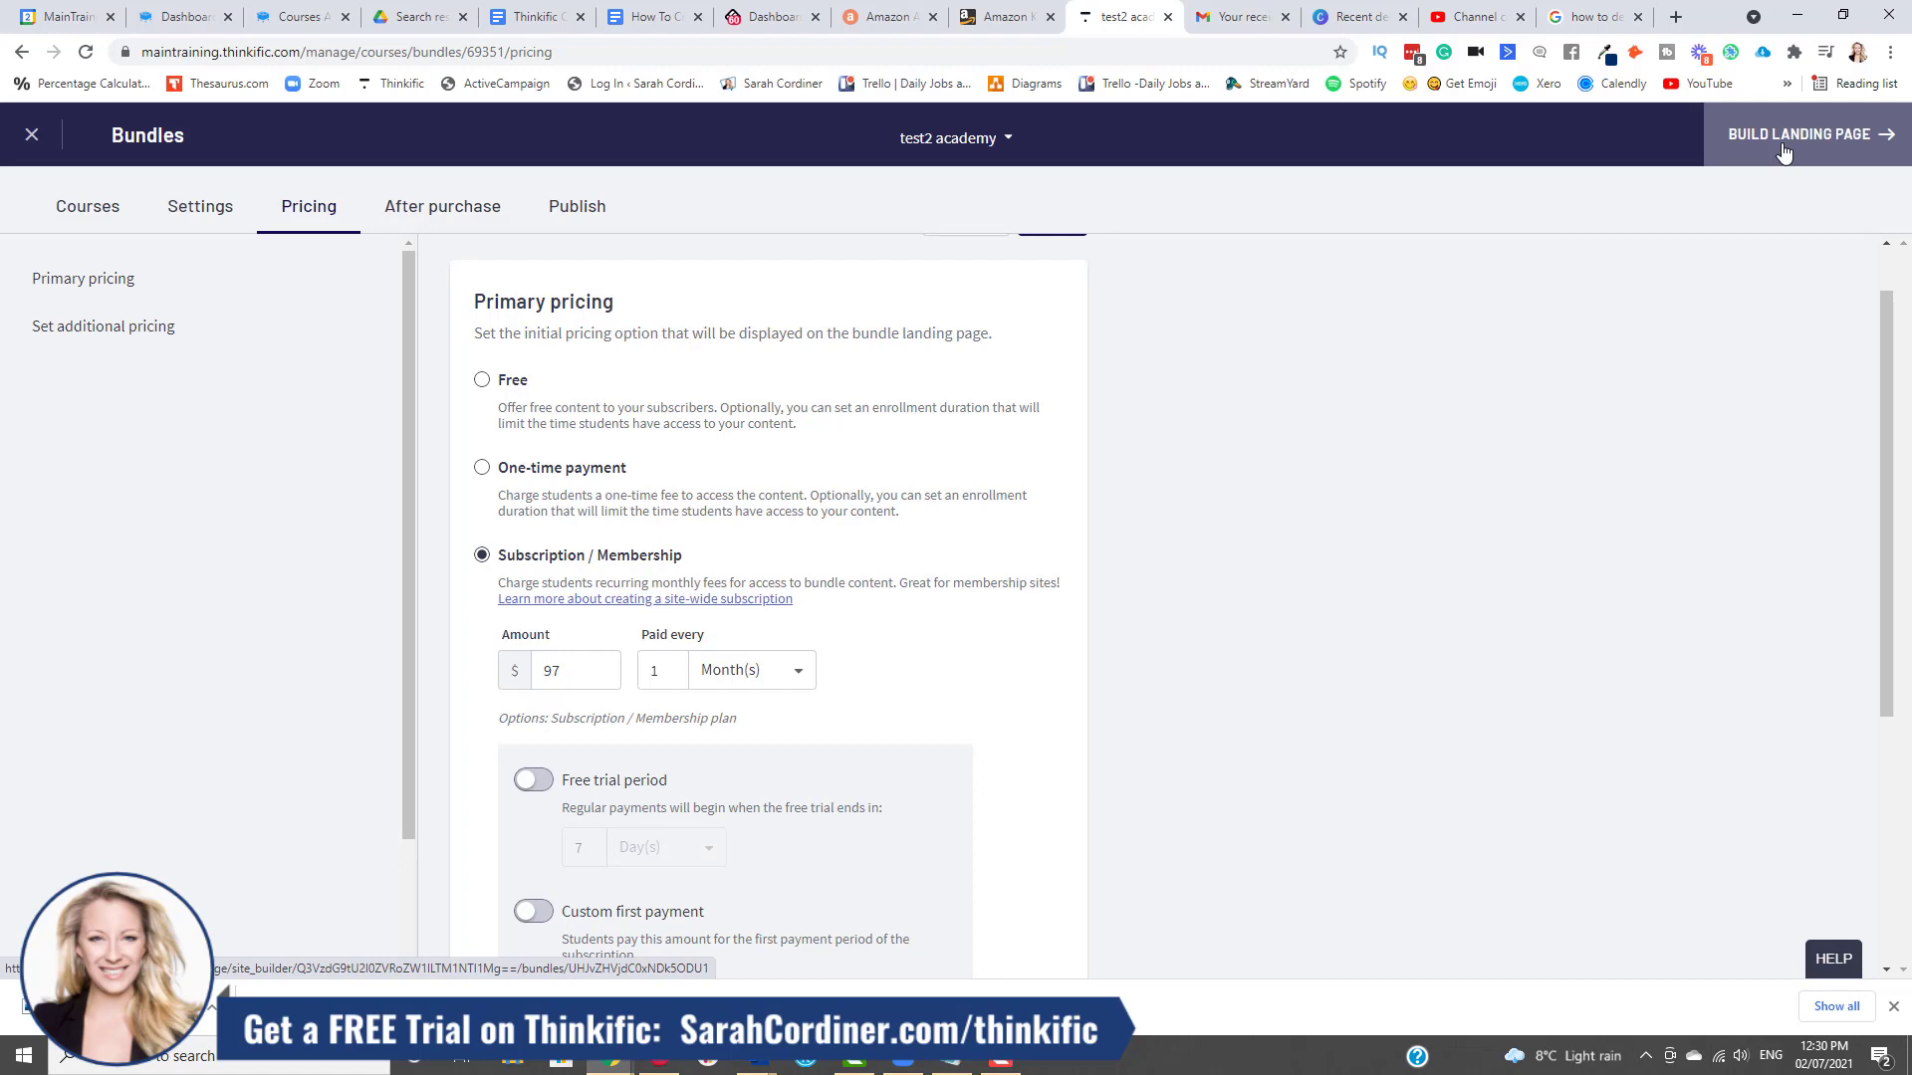
pyautogui.scroll(1, 1186, 320)
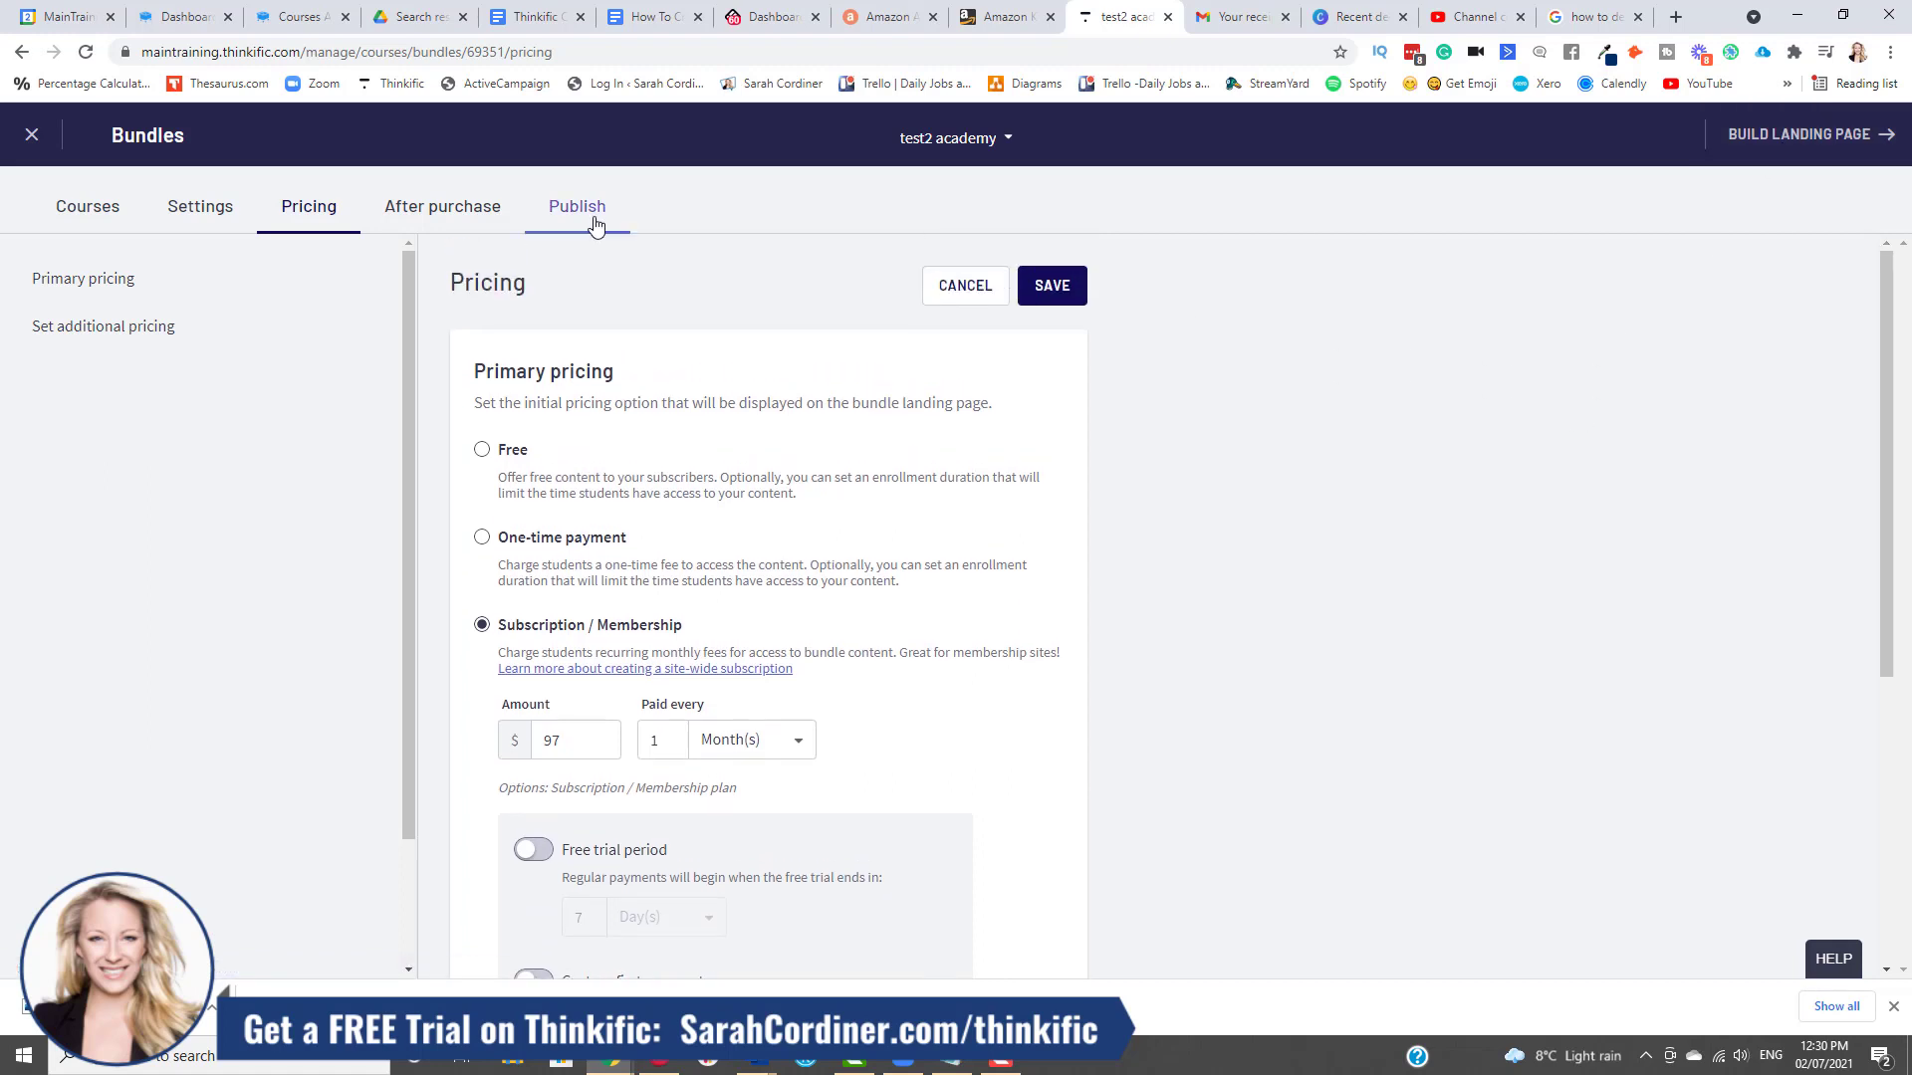
pyautogui.click(577, 217)
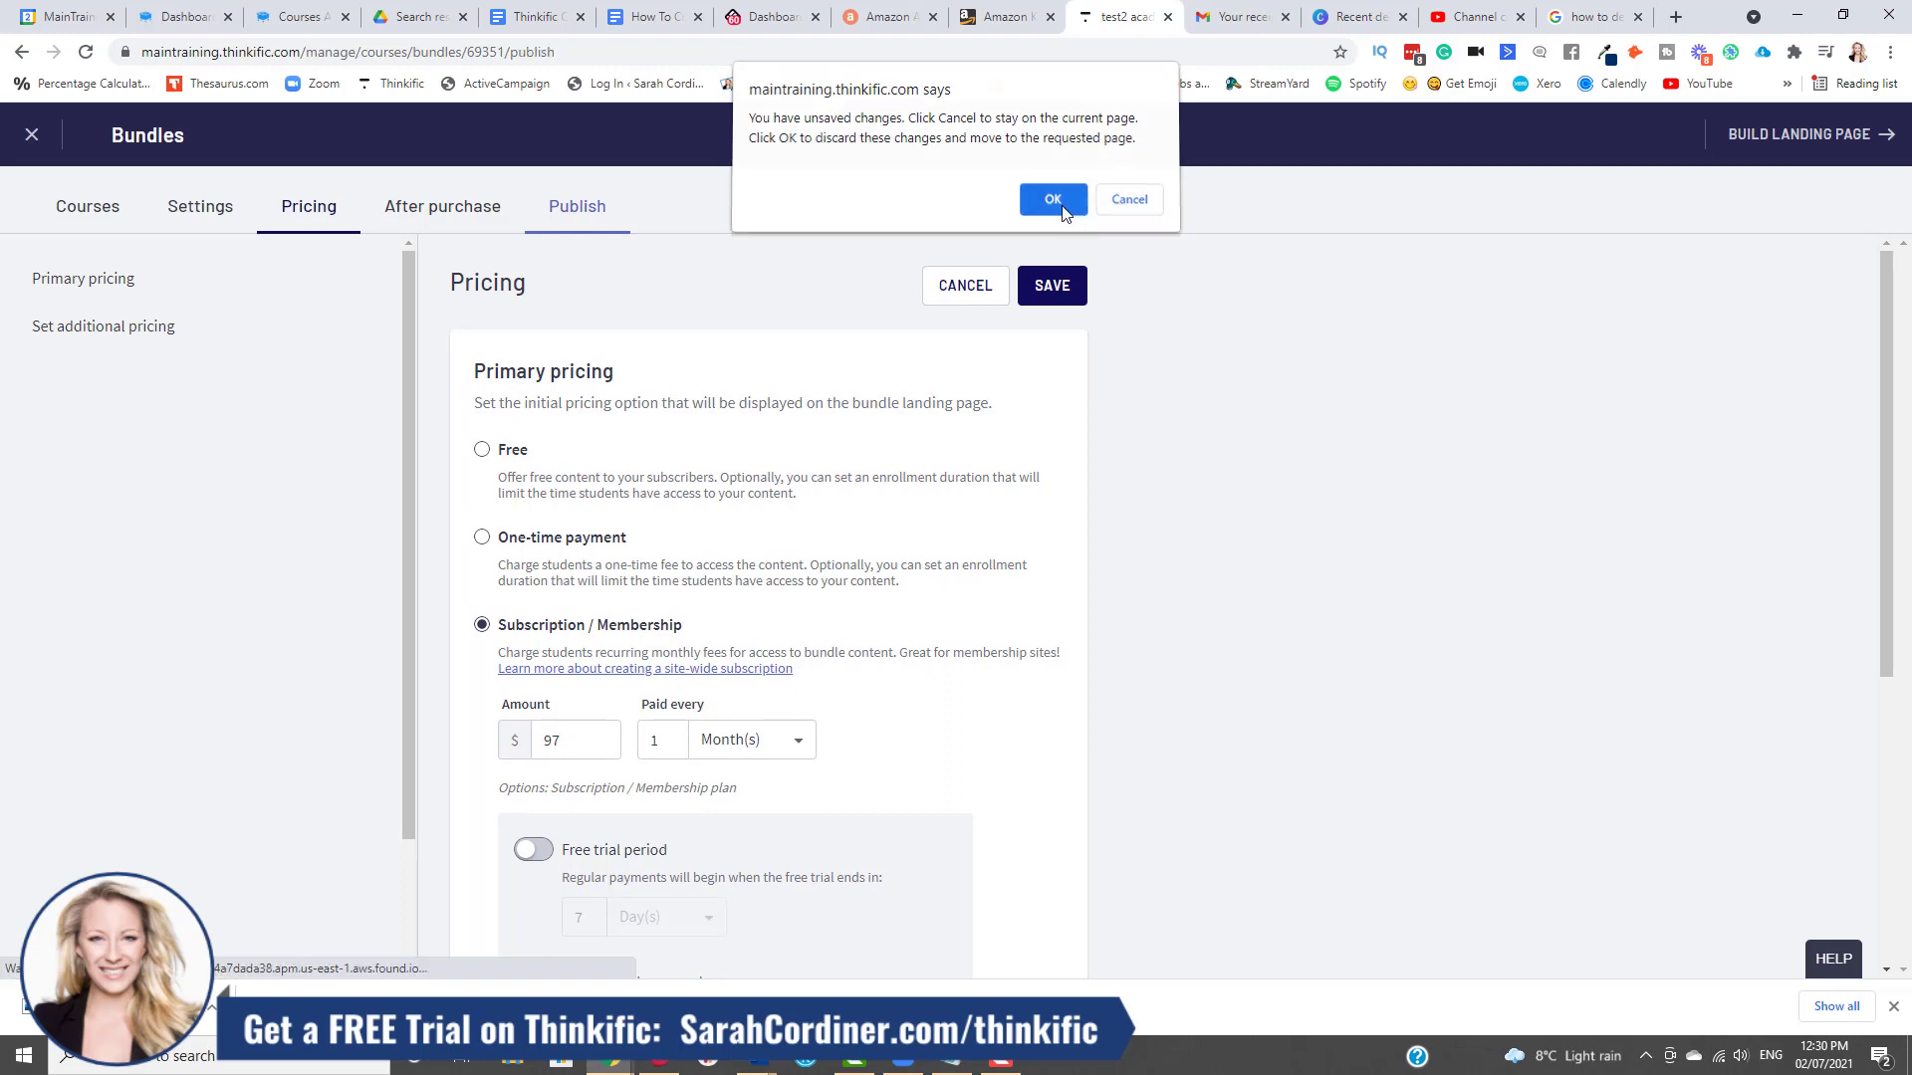
pyautogui.click(1045, 203)
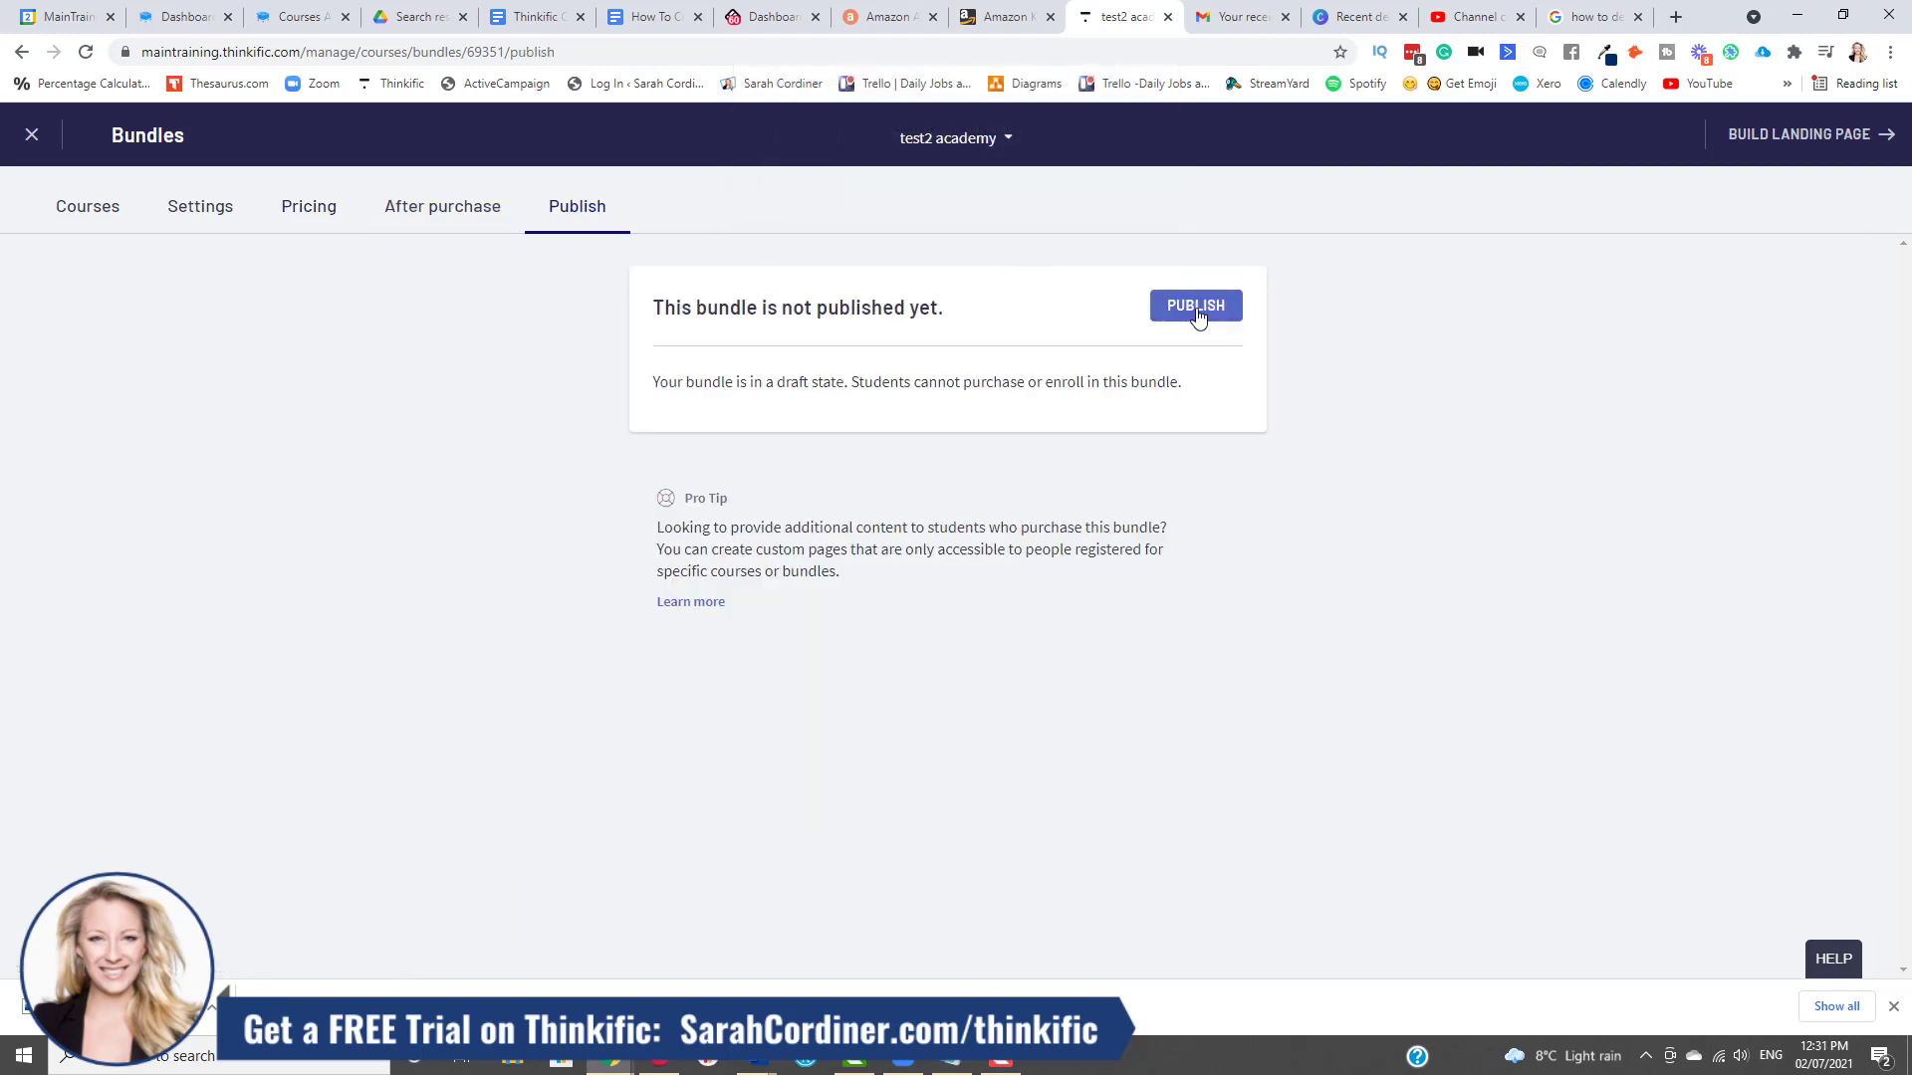
# Return to the bundle's basic settings and highlight the full bundle web address beneath the URL field
pyautogui.click(179, 213)
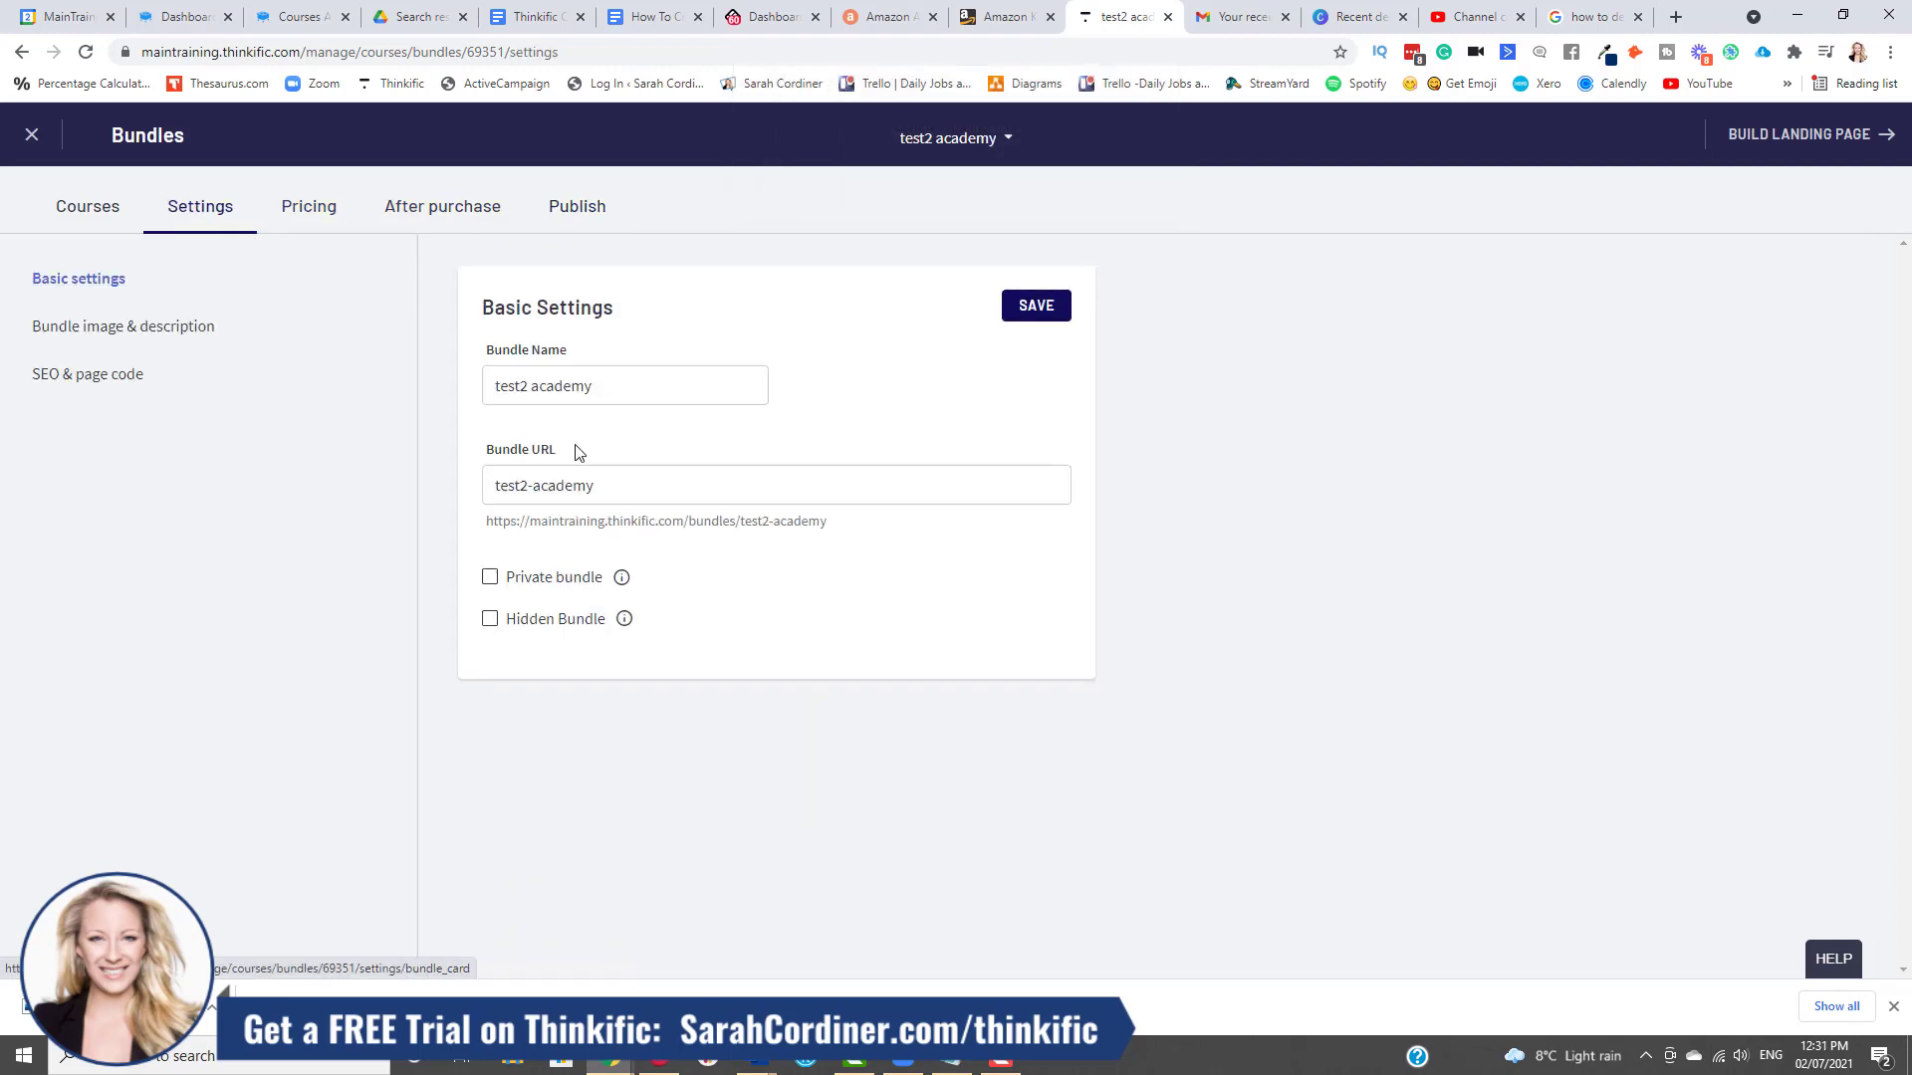
pyautogui.moveTo(828, 522); pyautogui.dragTo(486, 522)
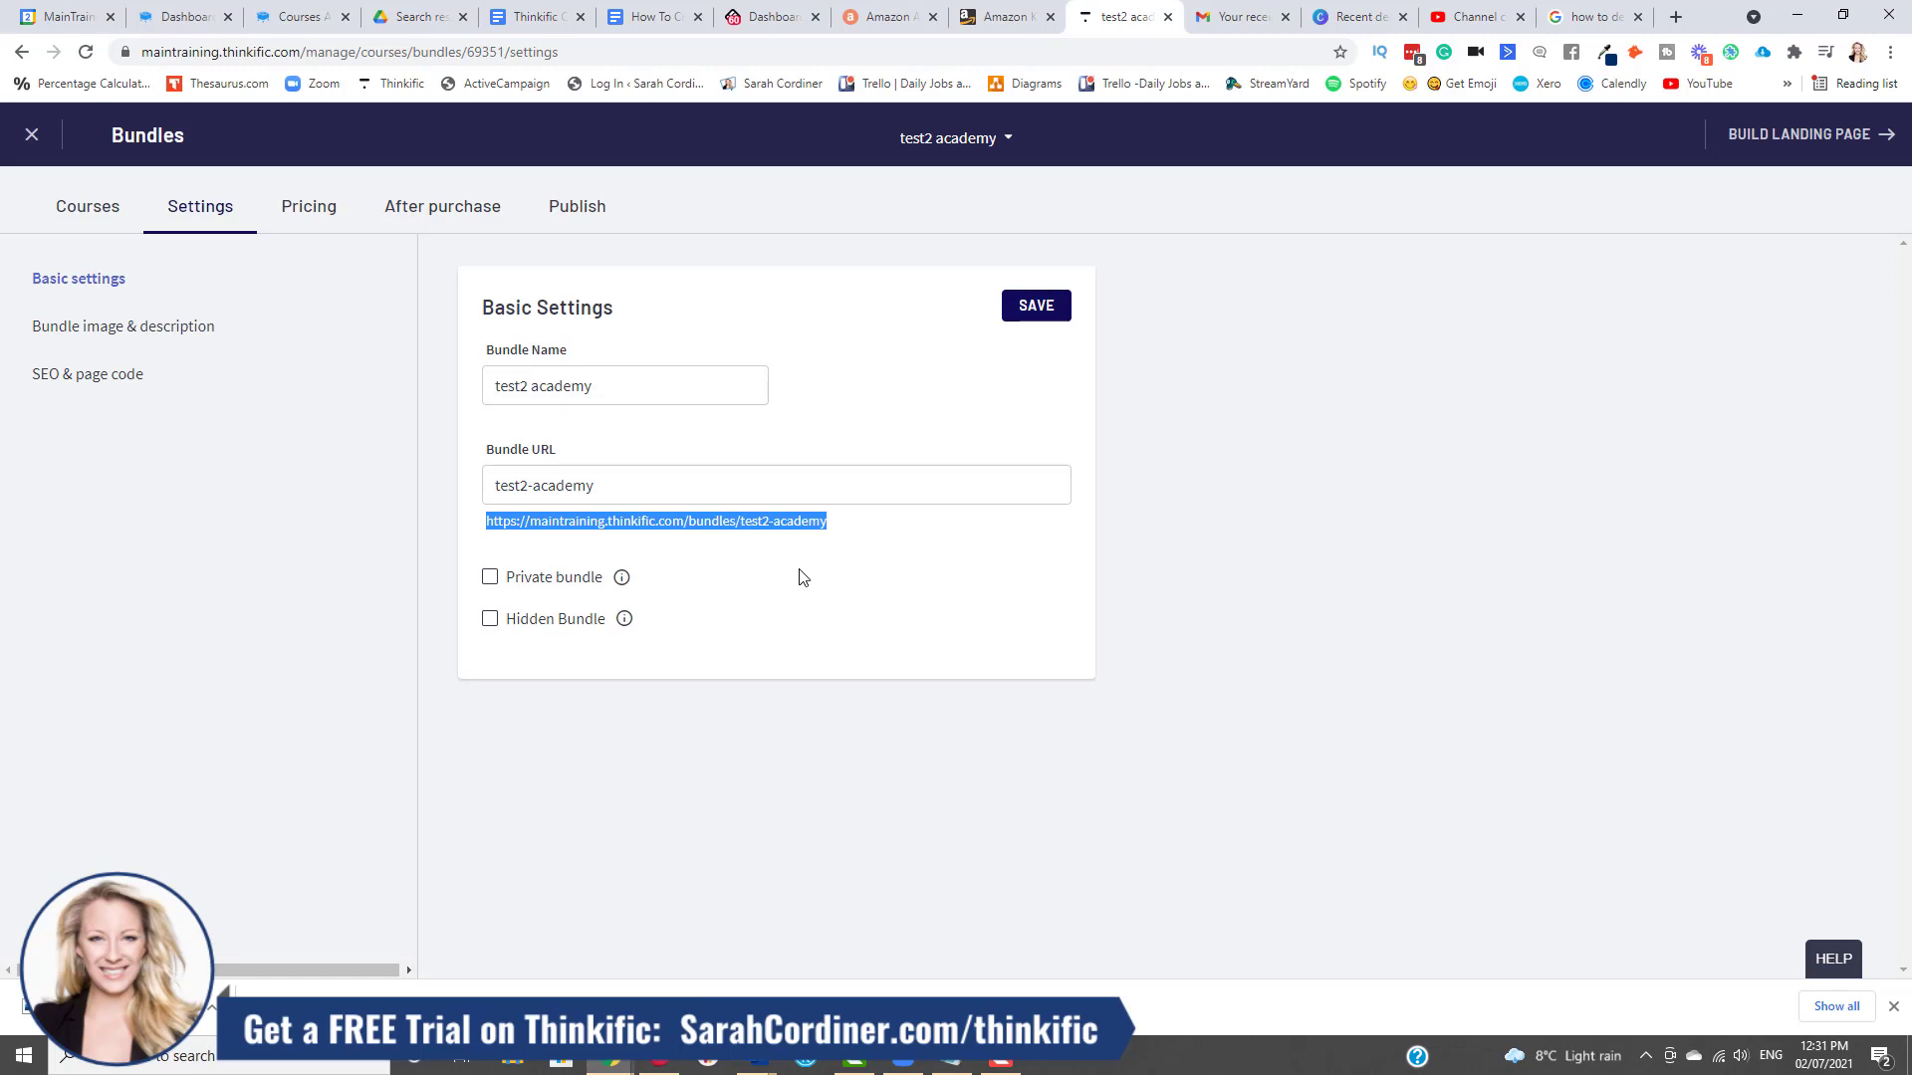
pyautogui.moveTo(836, 522); pyautogui.dragTo(487, 538)
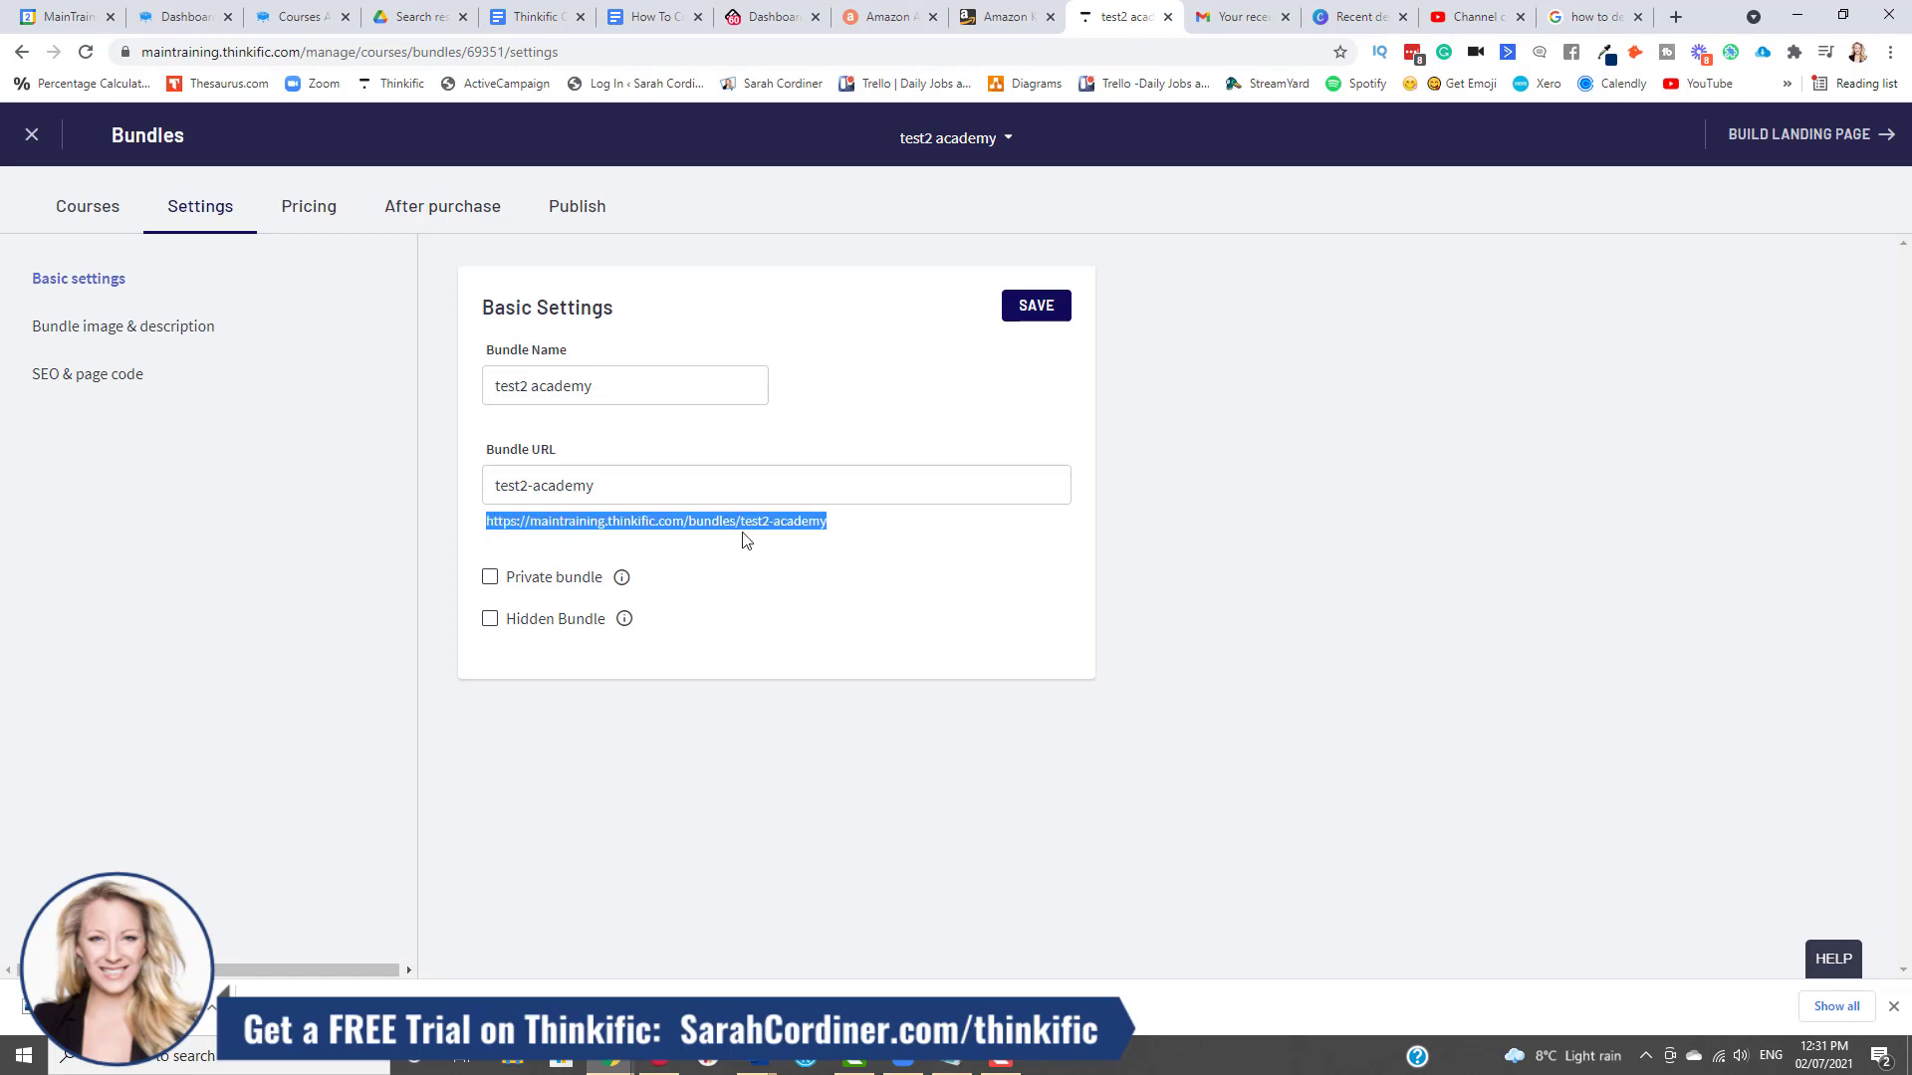